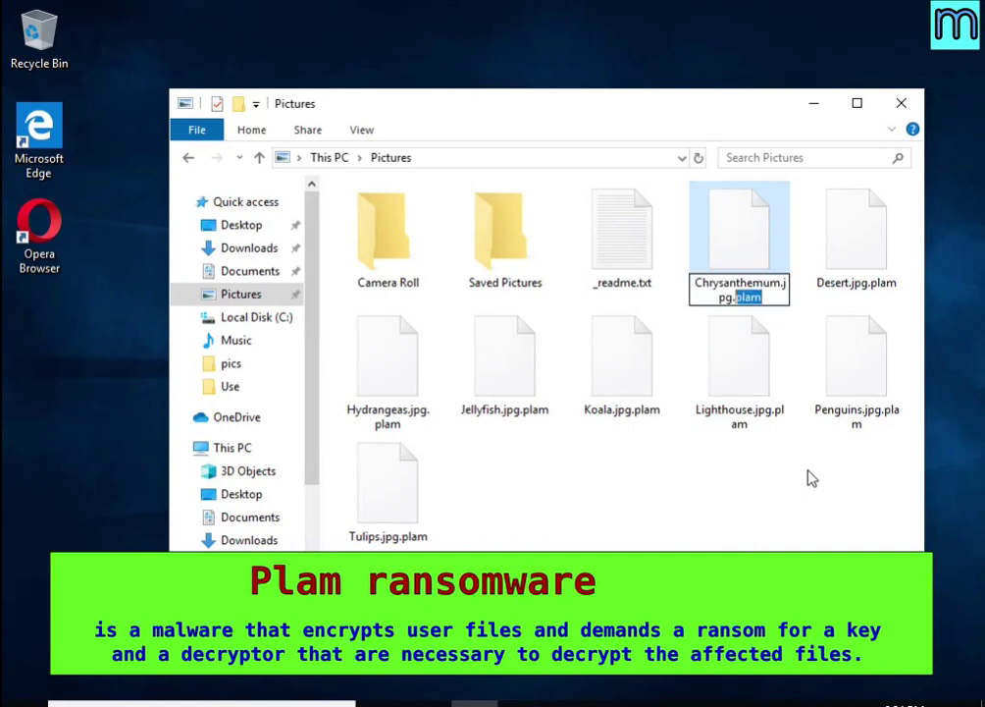
Step: Rename the Chrysanthemum file to Chrysanthemum.jpg by removing its .plam extension, try opening the image, and close the viewer
{"action": "key", "text": "BackSpace"}
{"action": "key", "text": "Return"}
{"action": "left_click", "coordinate": [579, 368]}
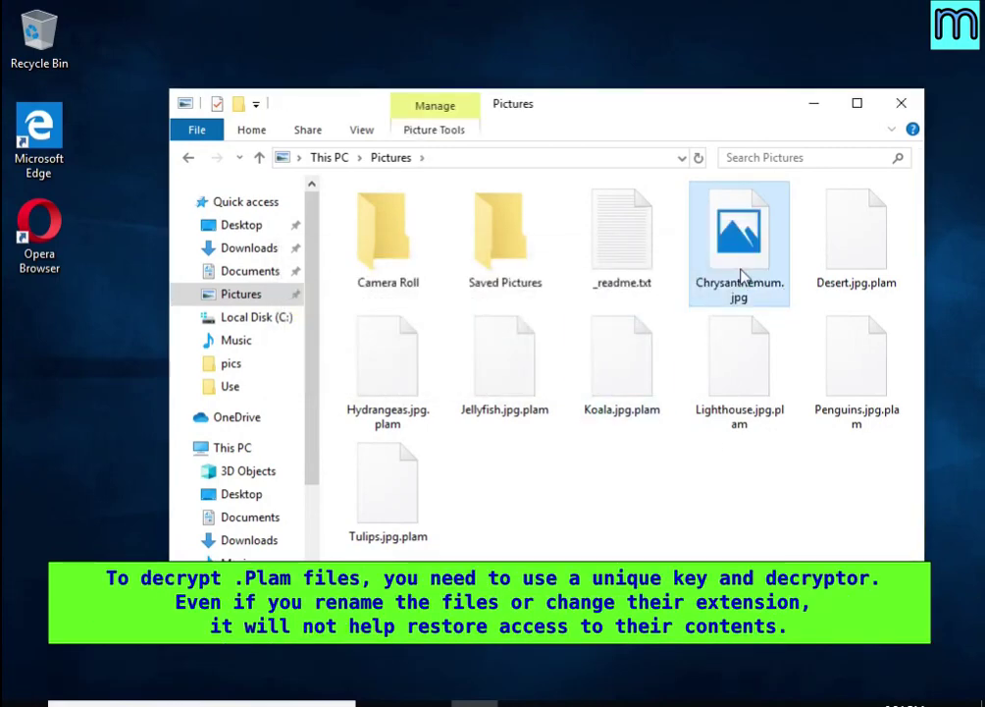
{"action": "double_click", "coordinate": [743, 279]}
{"action": "left_click", "coordinate": [872, 17]}
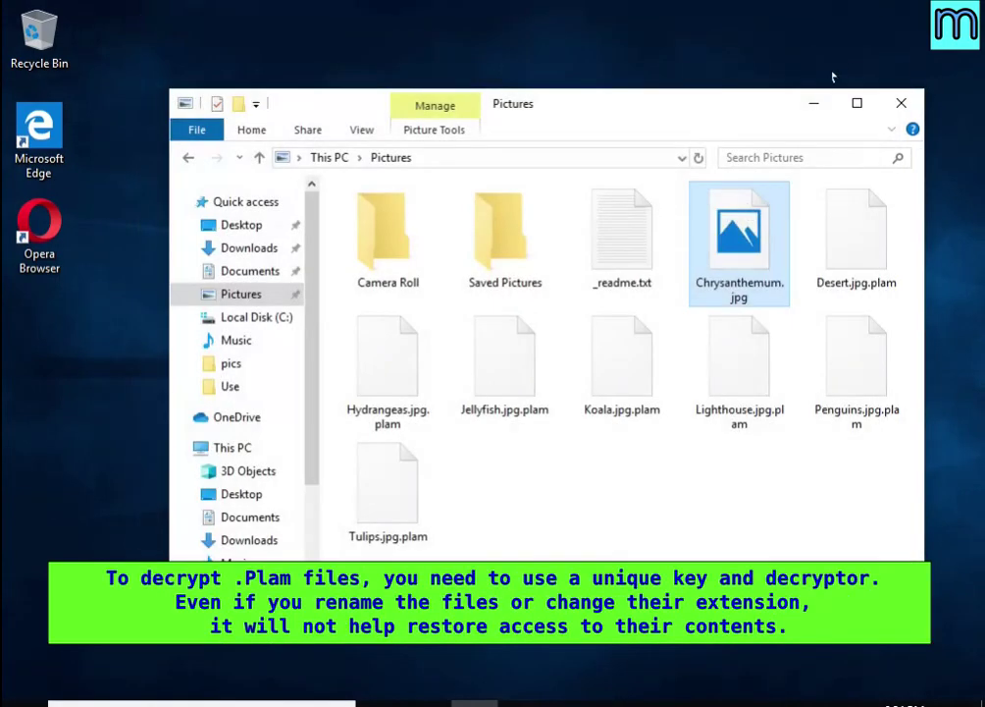
Step: Read the ransom note in _readme.txt, highlighting the sentence about encrypted files, and close the note and the Pictures folder
{"action": "double_click", "coordinate": [633, 266]}
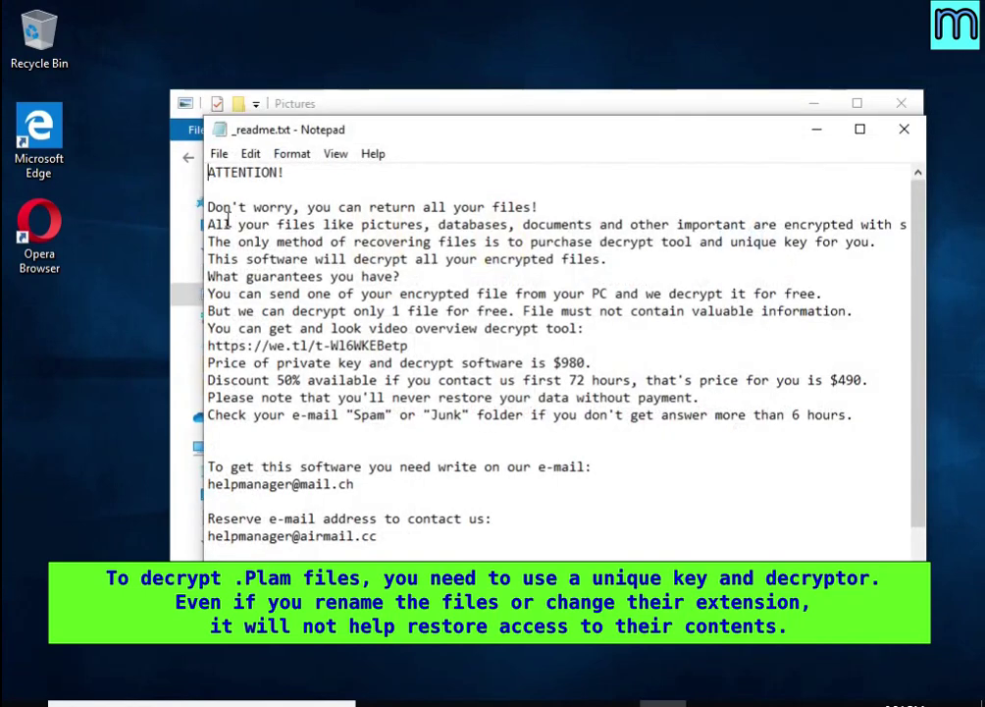
{"action": "left_click_drag", "start_coordinate": [207, 224], "coordinate": [862, 223]}
{"action": "double_click", "coordinate": [819, 223]}
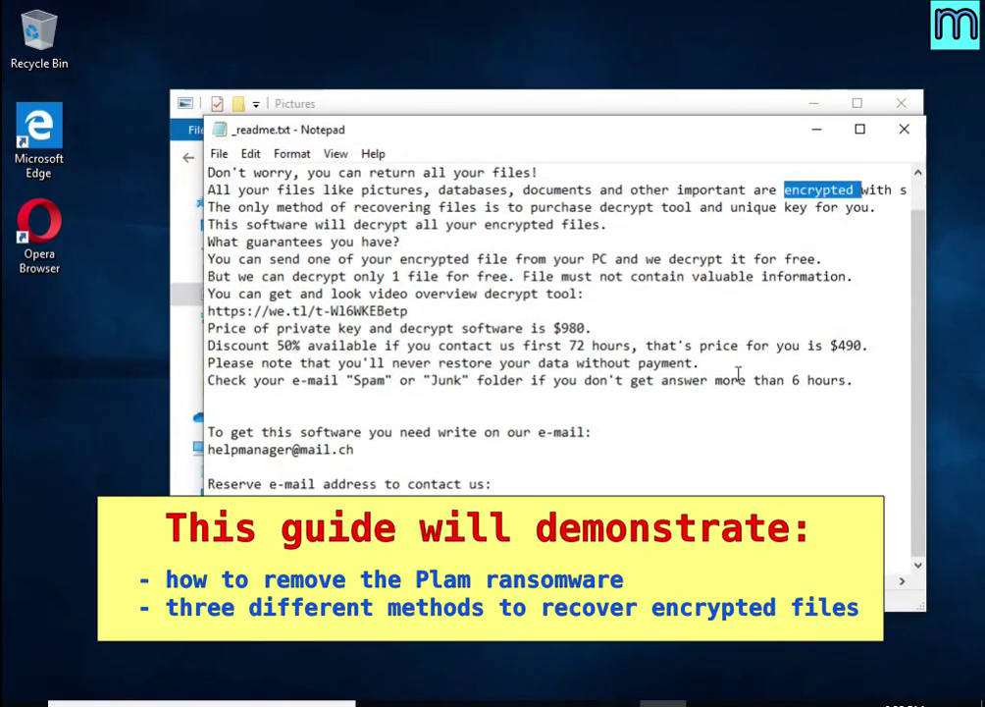
{"action": "left_click", "coordinate": [904, 128]}
{"action": "left_click", "coordinate": [899, 102]}
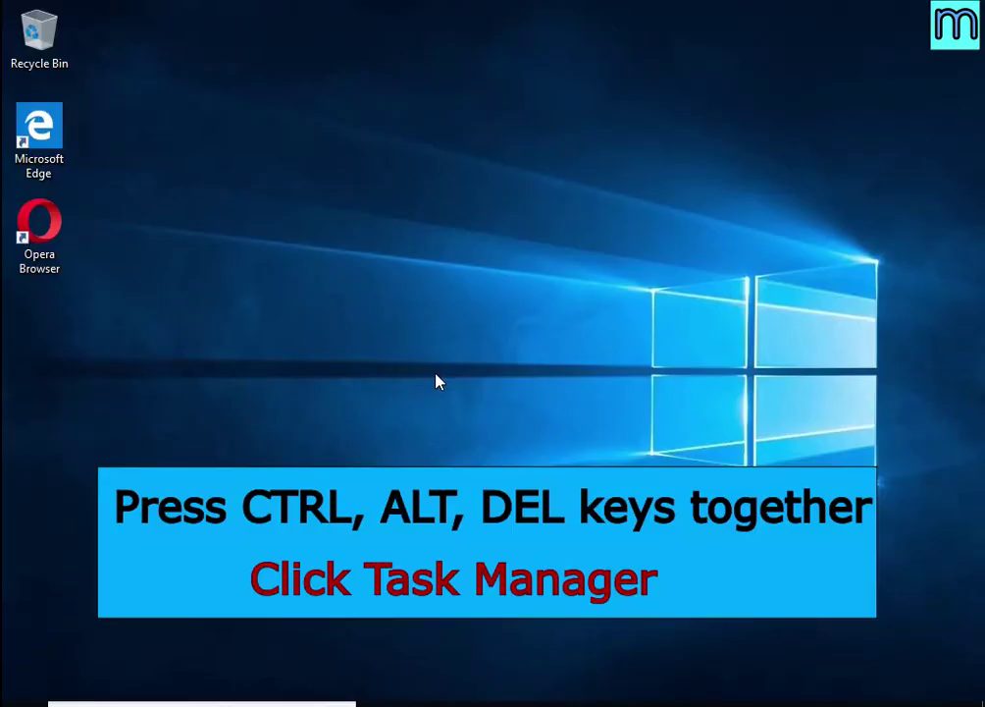
Step: Switch to Task Manager, end the 12C0.exe (32 bit) background process, and review the remaining running processes
{"action": "key", "text": "ctrl+alt+Delete"}
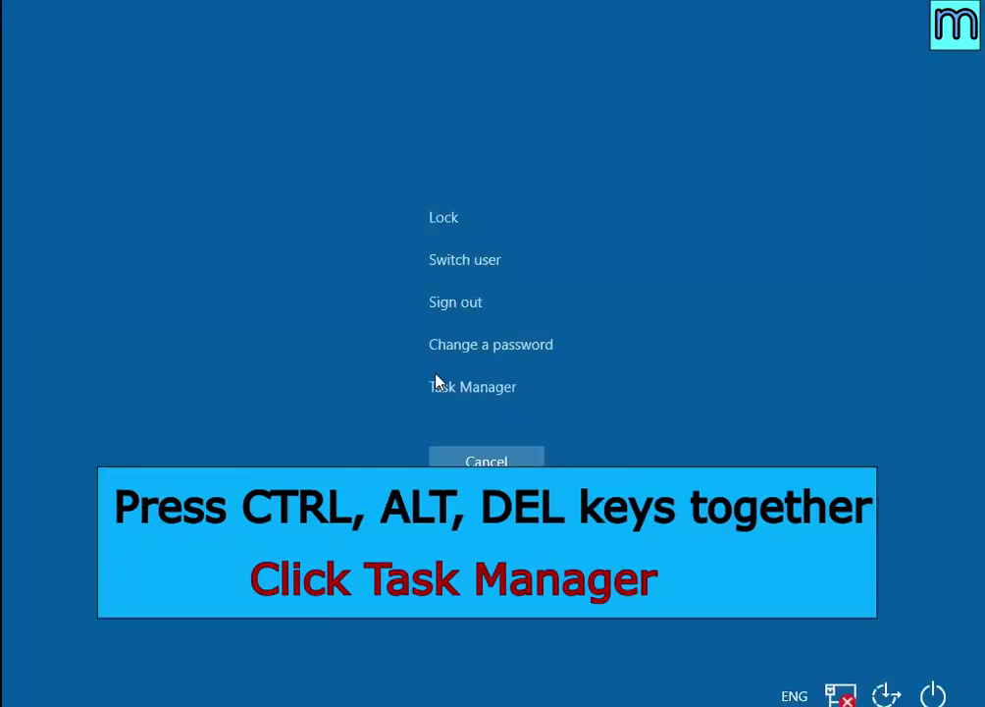
{"action": "left_click", "coordinate": [474, 386]}
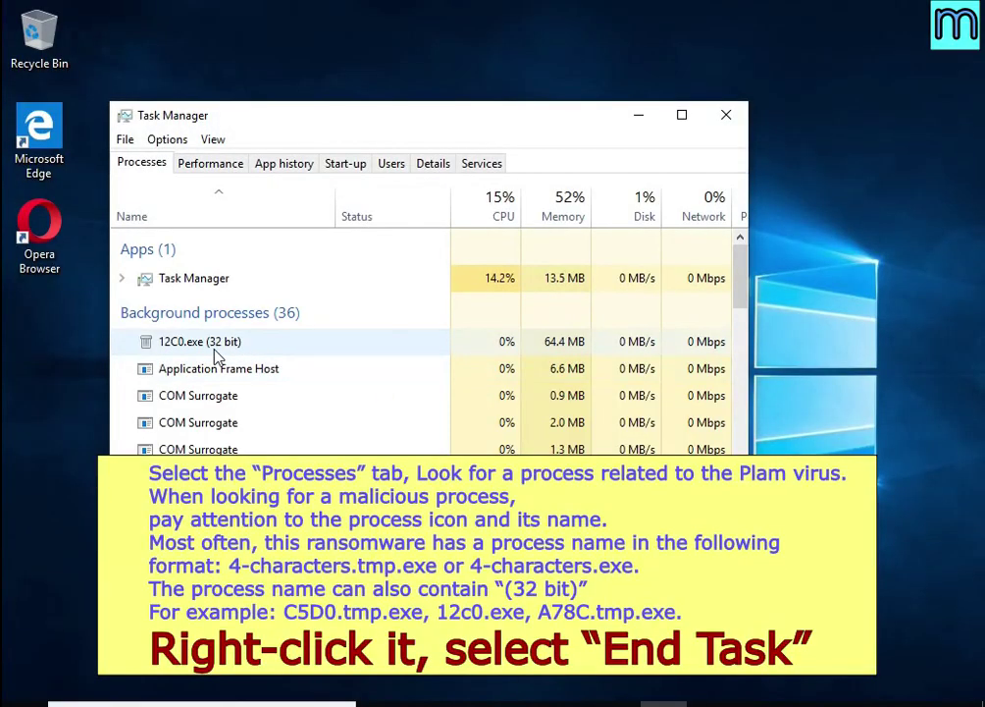
{"action": "left_click", "coordinate": [216, 351]}
{"action": "right_click", "coordinate": [381, 351]}
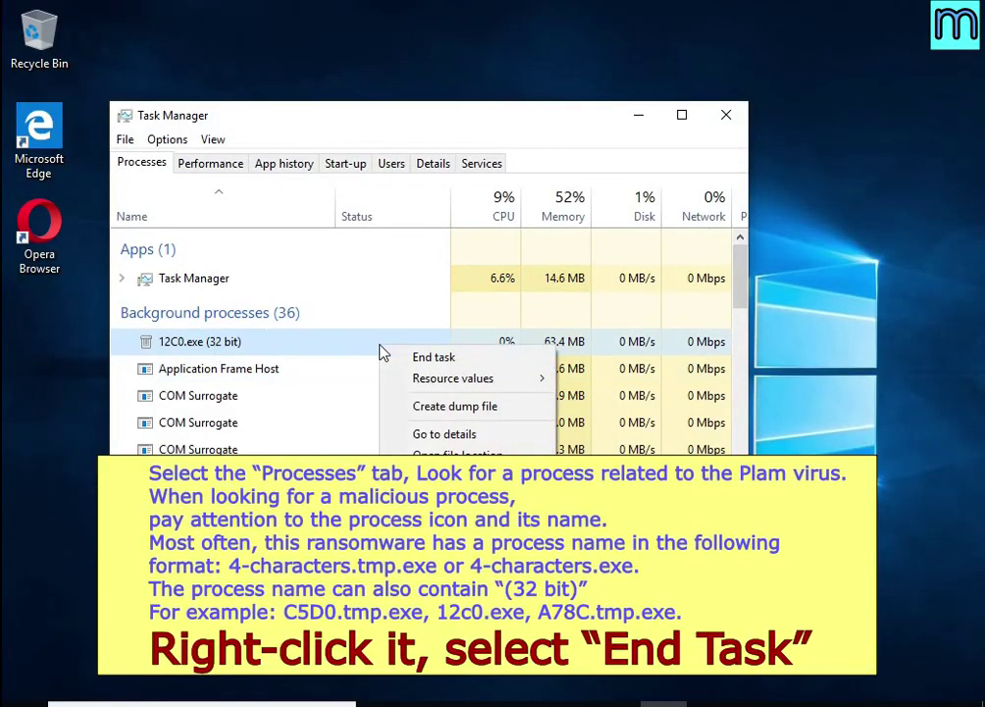
{"action": "left_click", "coordinate": [502, 366]}
{"action": "scroll", "coordinate": [334, 410], "scroll_direction": "down", "scroll_amount": 1}
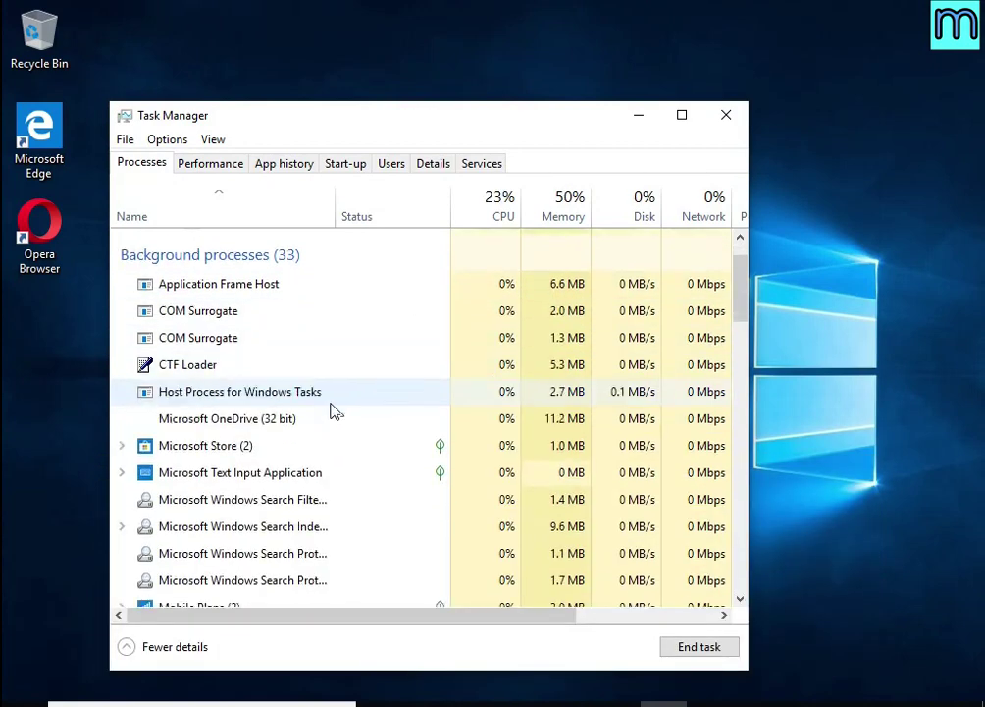
{"action": "scroll", "coordinate": [337, 412], "scroll_direction": "down", "scroll_amount": 5}
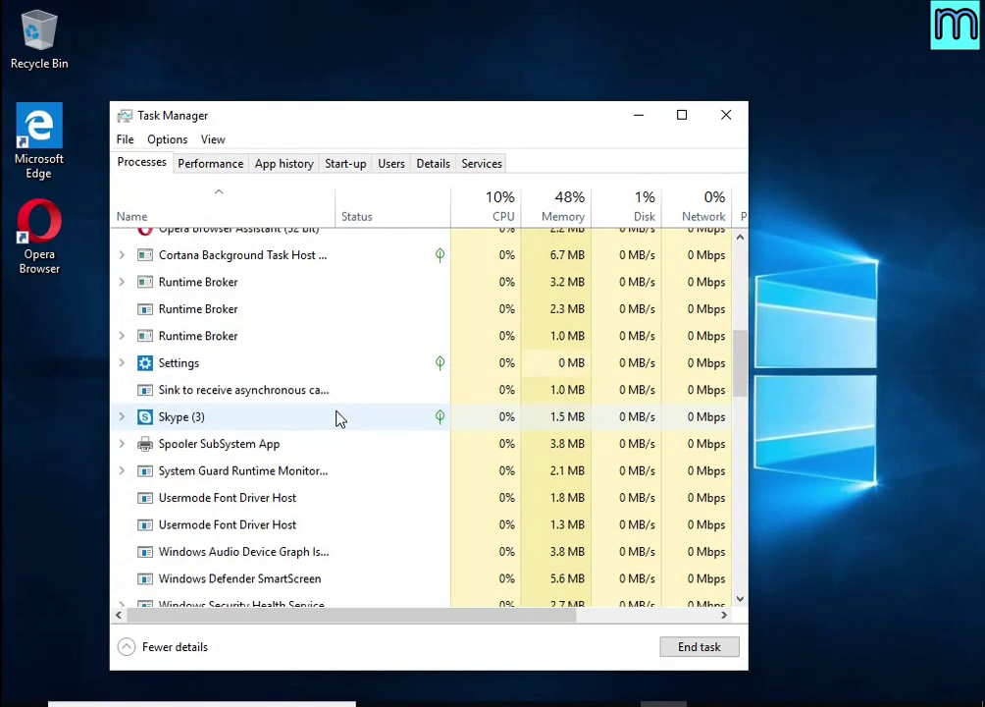
{"action": "scroll", "coordinate": [339, 419], "scroll_direction": "down", "scroll_amount": 8}
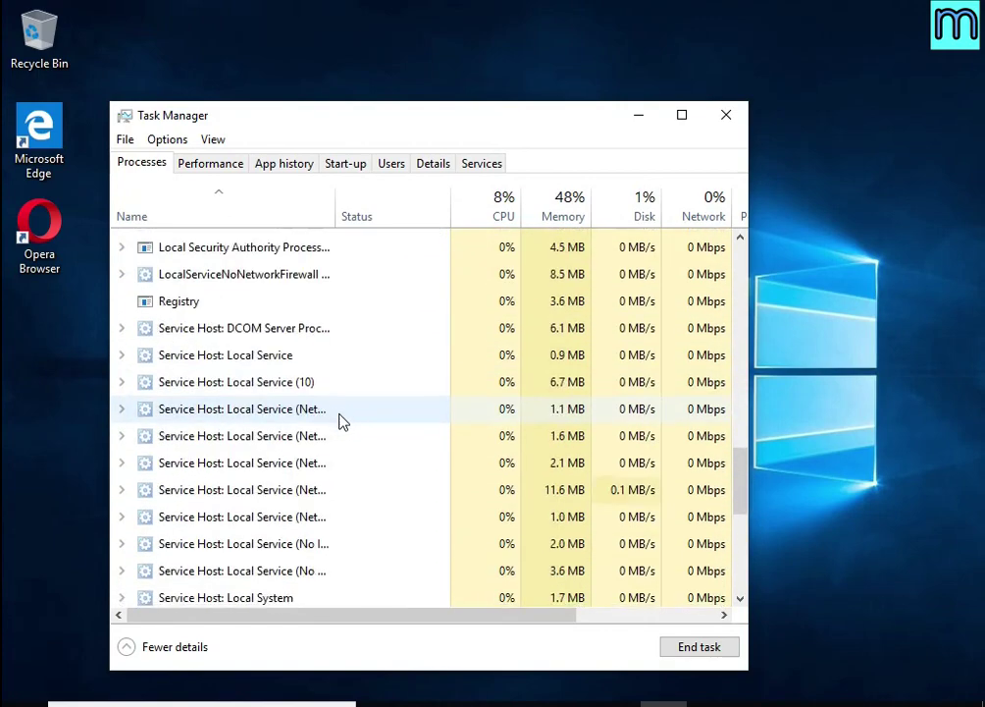
{"action": "scroll", "coordinate": [342, 419], "scroll_direction": "down", "scroll_amount": 6}
{"action": "left_click_drag", "start_coordinate": [741, 569], "coordinate": [711, 258]}
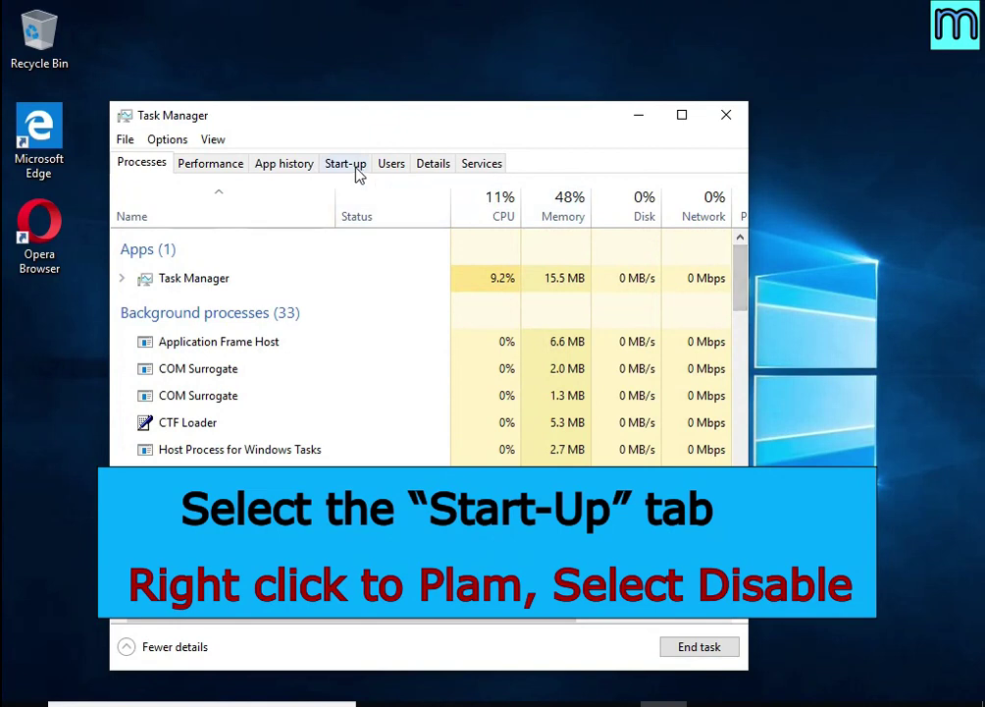
Step: Disable 12C0.exe from running at start-up and minimize Task Manager
{"action": "left_click", "coordinate": [359, 173]}
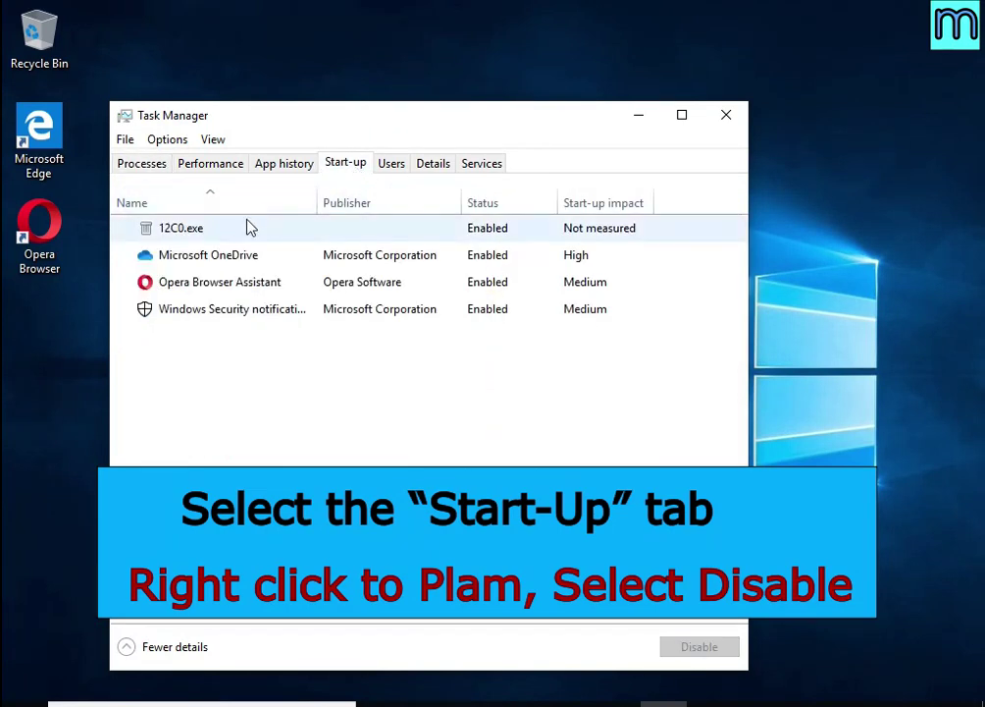
{"action": "left_click", "coordinate": [206, 242]}
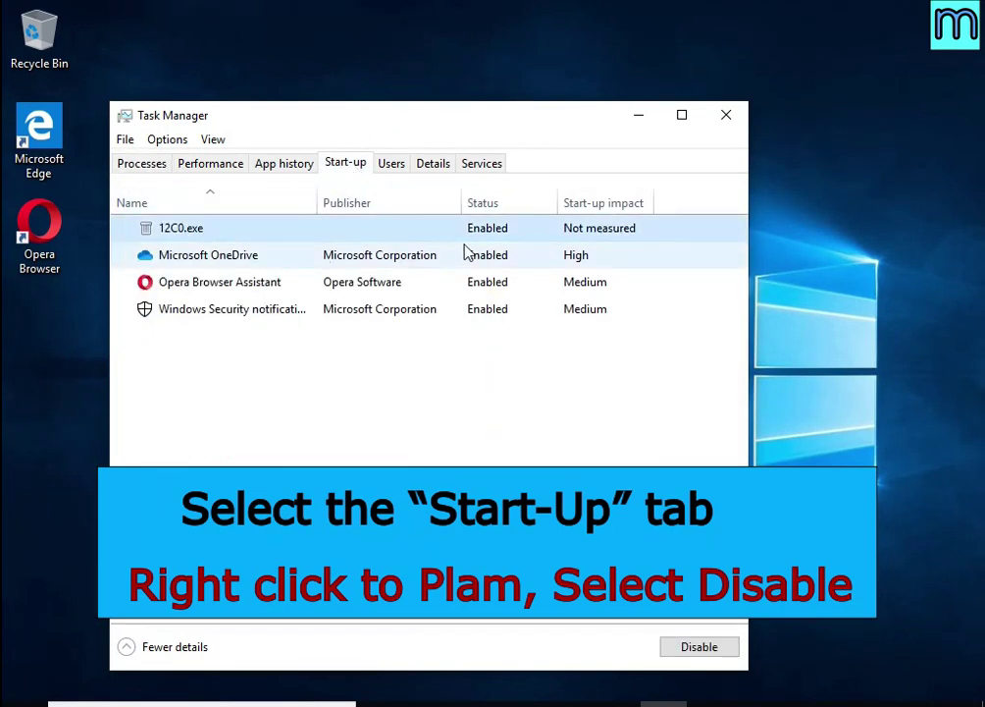
{"action": "right_click", "coordinate": [540, 237]}
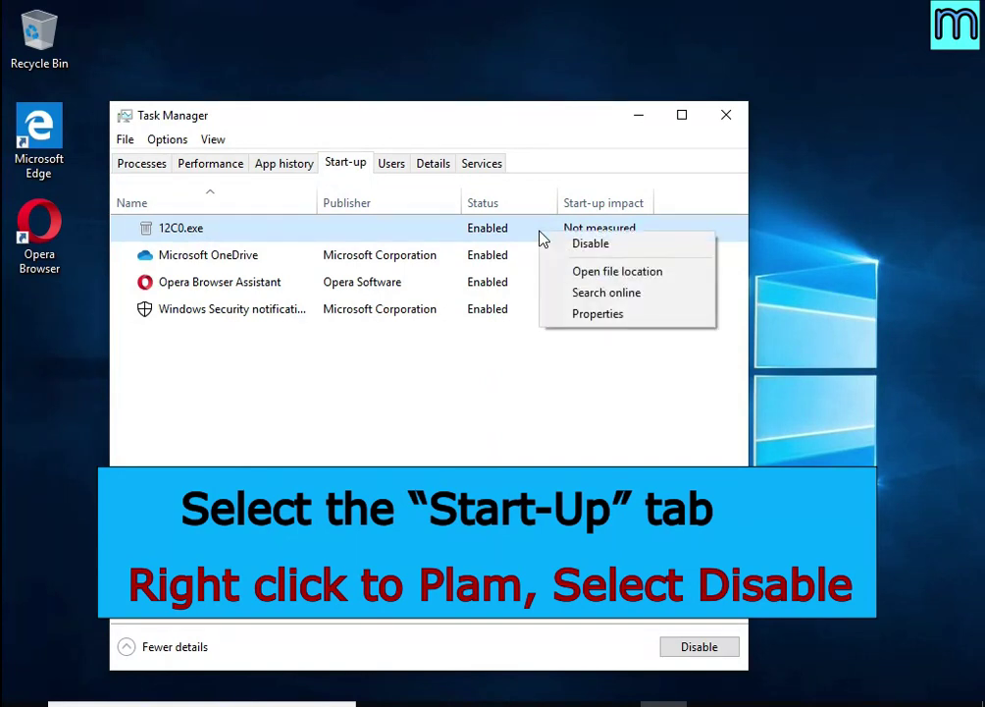
{"action": "left_click", "coordinate": [647, 245]}
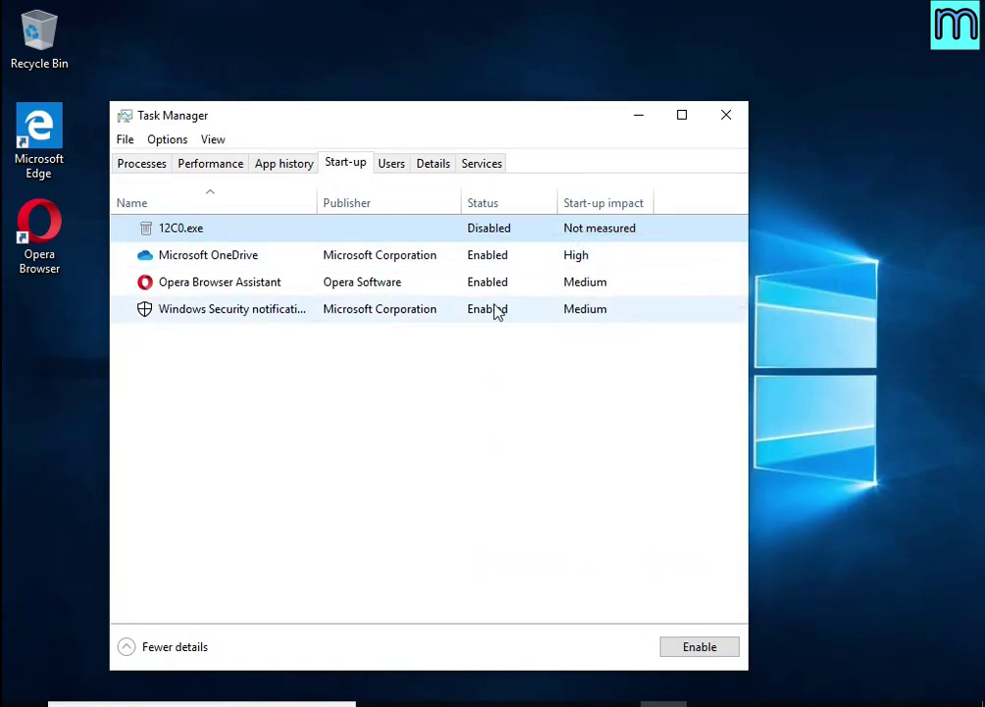
{"action": "left_click", "coordinate": [639, 120]}
Step: Find and open Task Scheduler, and show the tasks in the Task Scheduler Library
{"action": "left_click", "coordinate": [149, 698]}
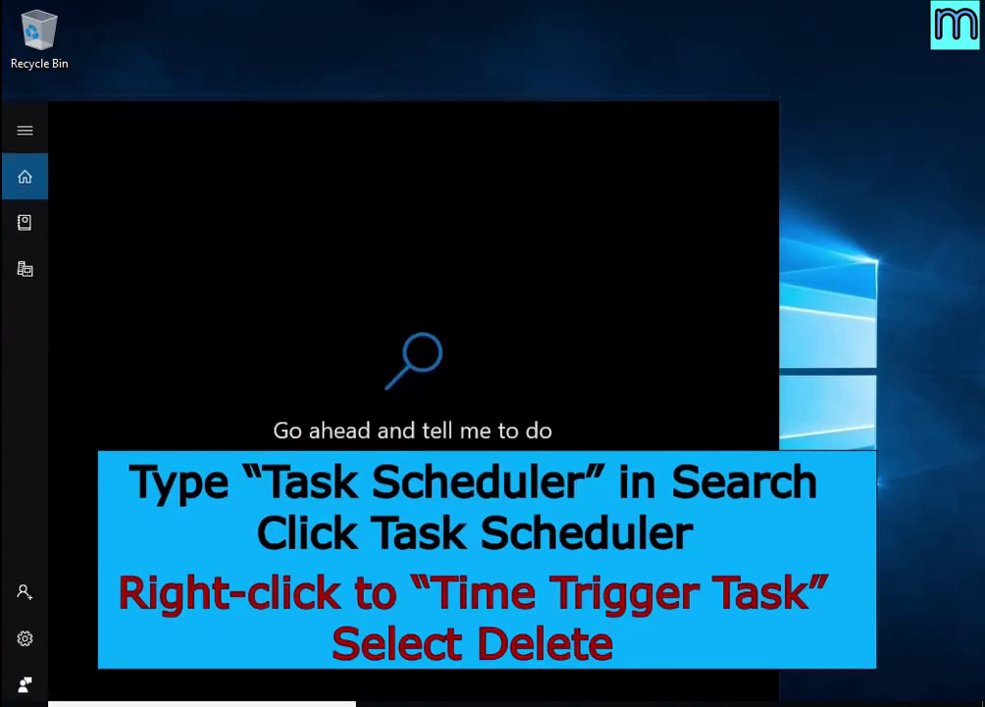
{"action": "type", "text": "task"}
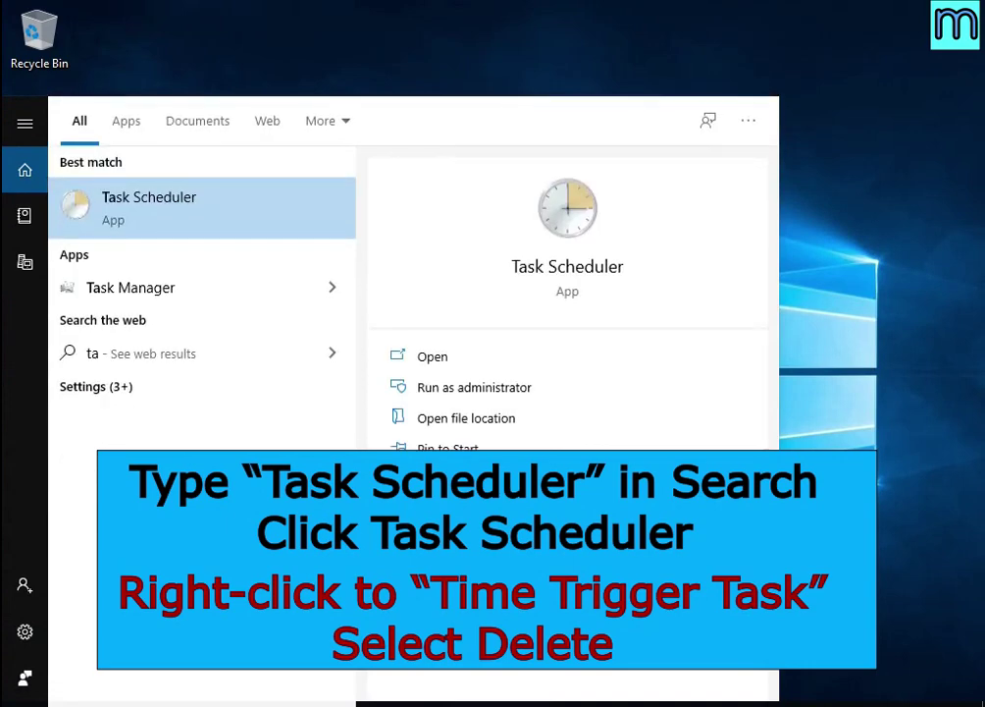
{"action": "left_click", "coordinate": [195, 209]}
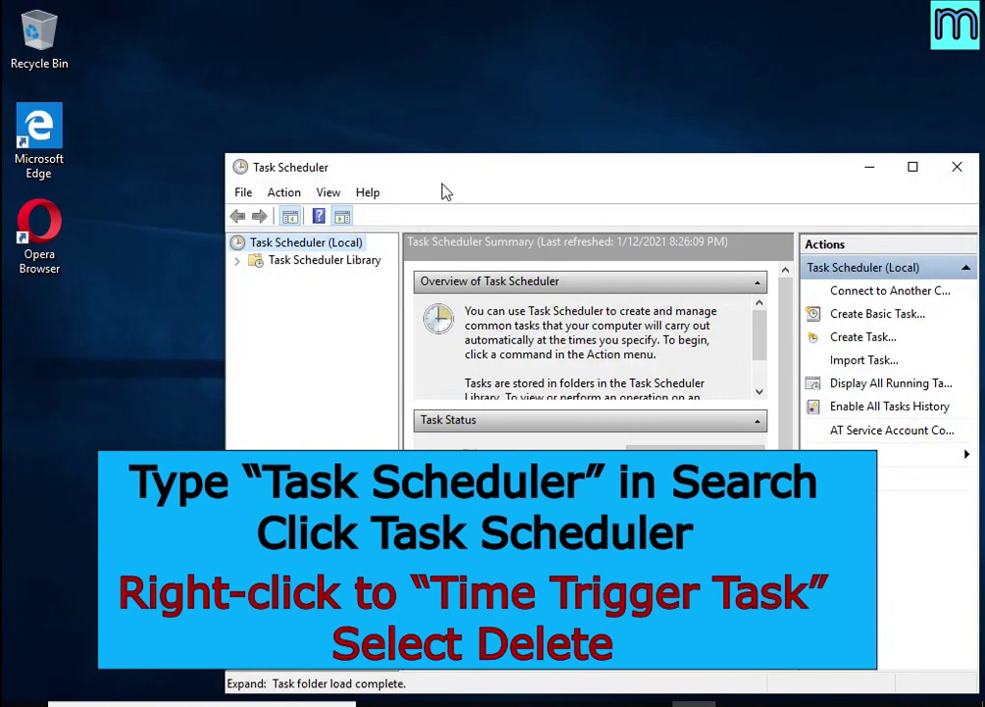
{"action": "left_click_drag", "start_coordinate": [441, 176], "coordinate": [389, 85]}
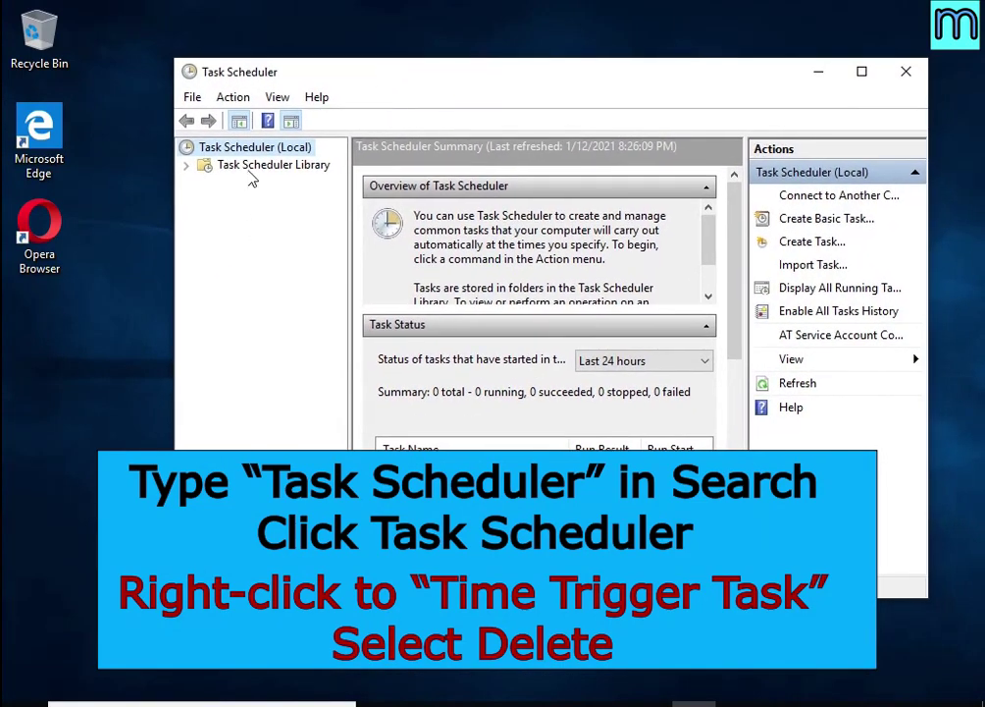
{"action": "left_click", "coordinate": [250, 171]}
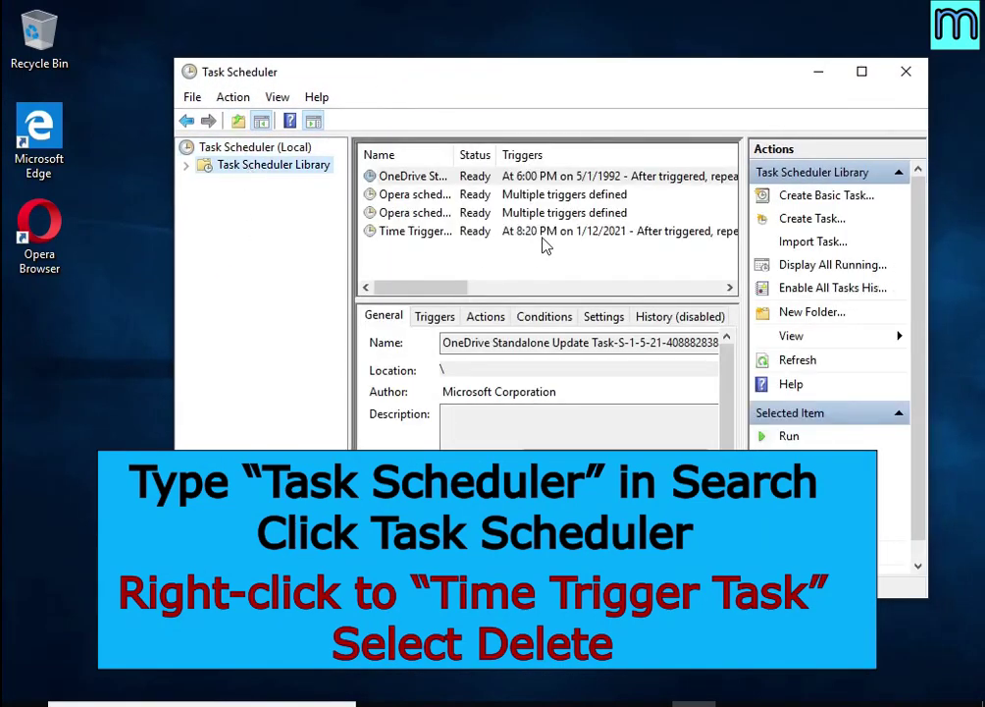
Step: Delete the Time Trigger Task from the Task Scheduler Library and close Task Scheduler
{"action": "left_click", "coordinate": [542, 237]}
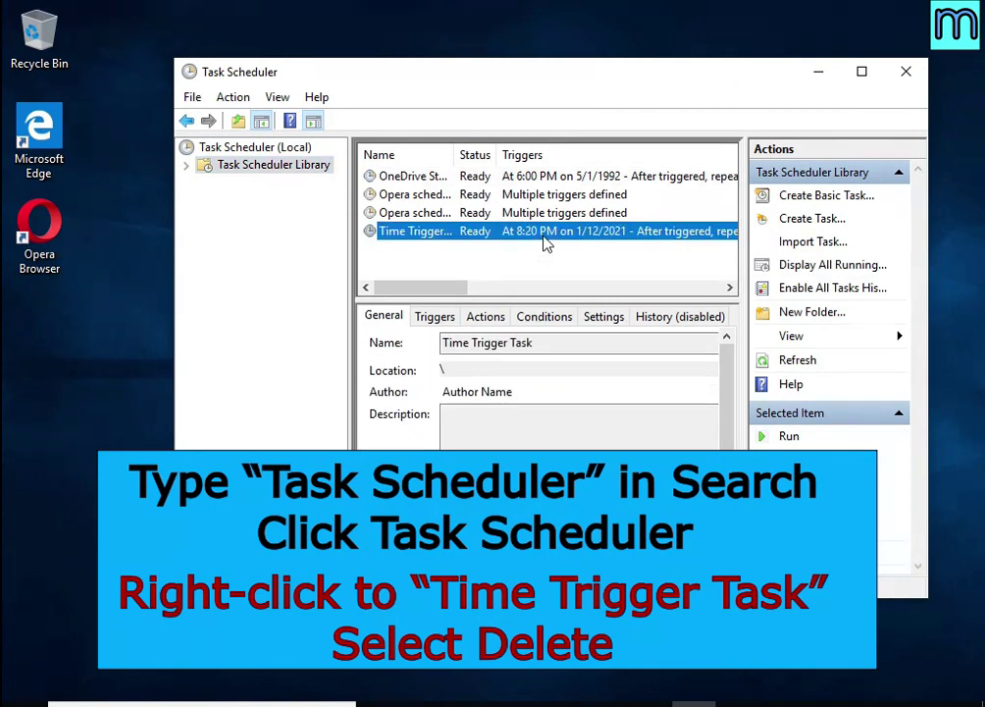
{"action": "right_click", "coordinate": [626, 238]}
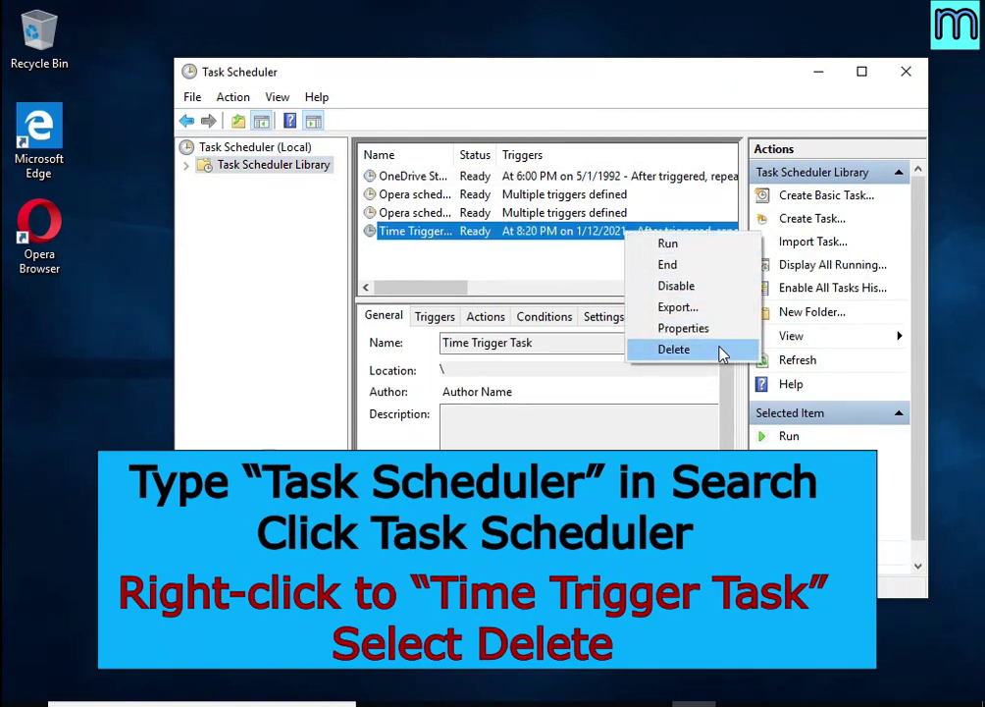
{"action": "left_click", "coordinate": [674, 349]}
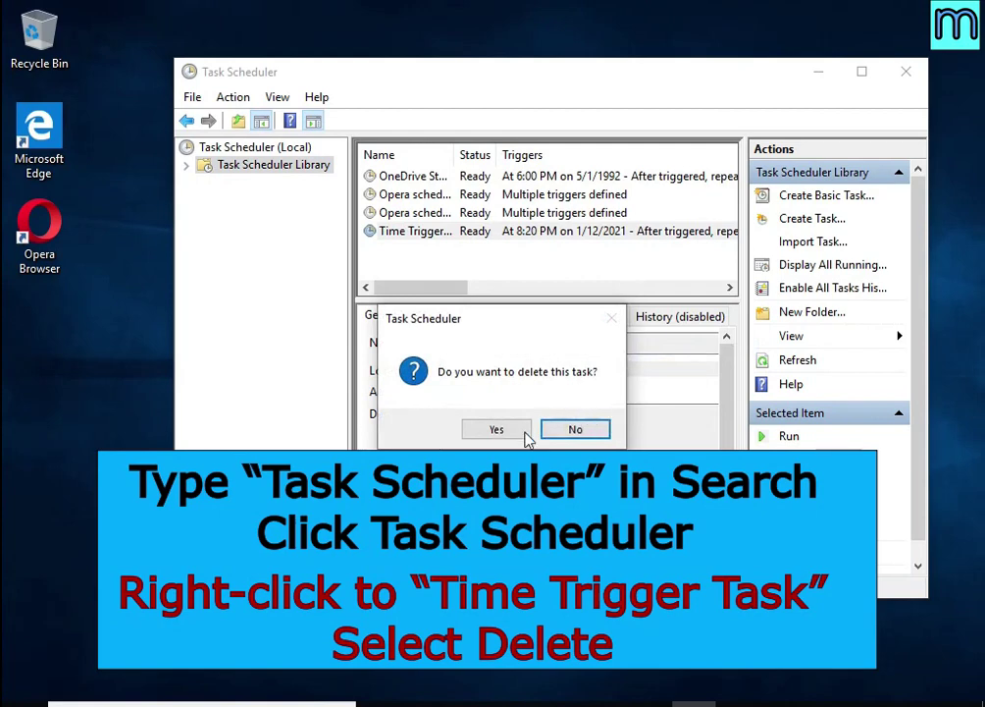
{"action": "left_click", "coordinate": [512, 434]}
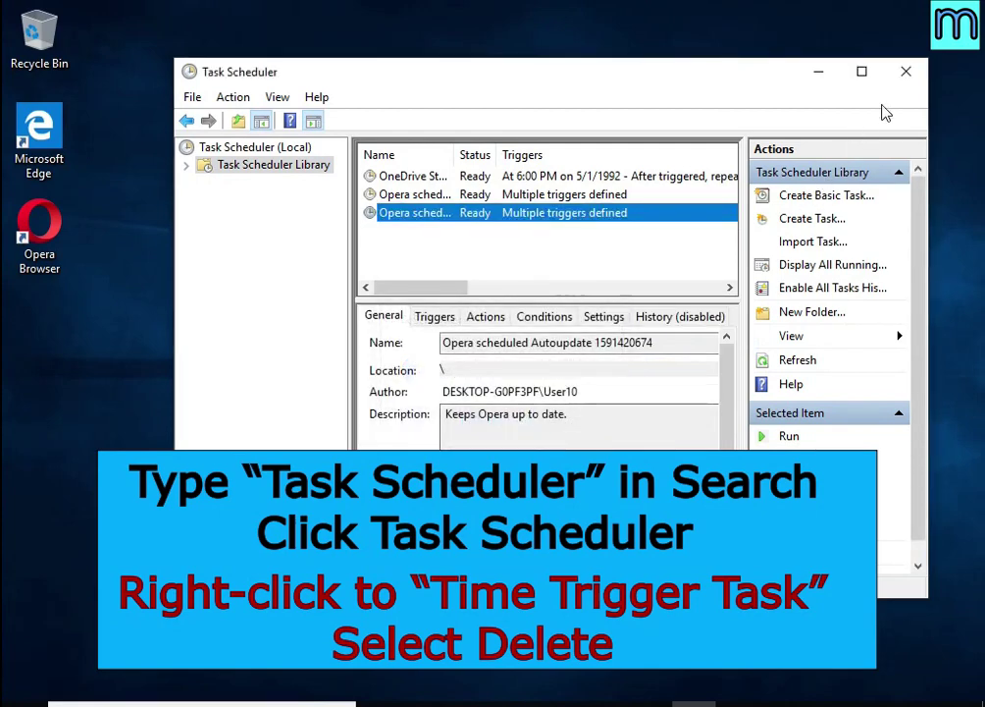
{"action": "left_click", "coordinate": [906, 74]}
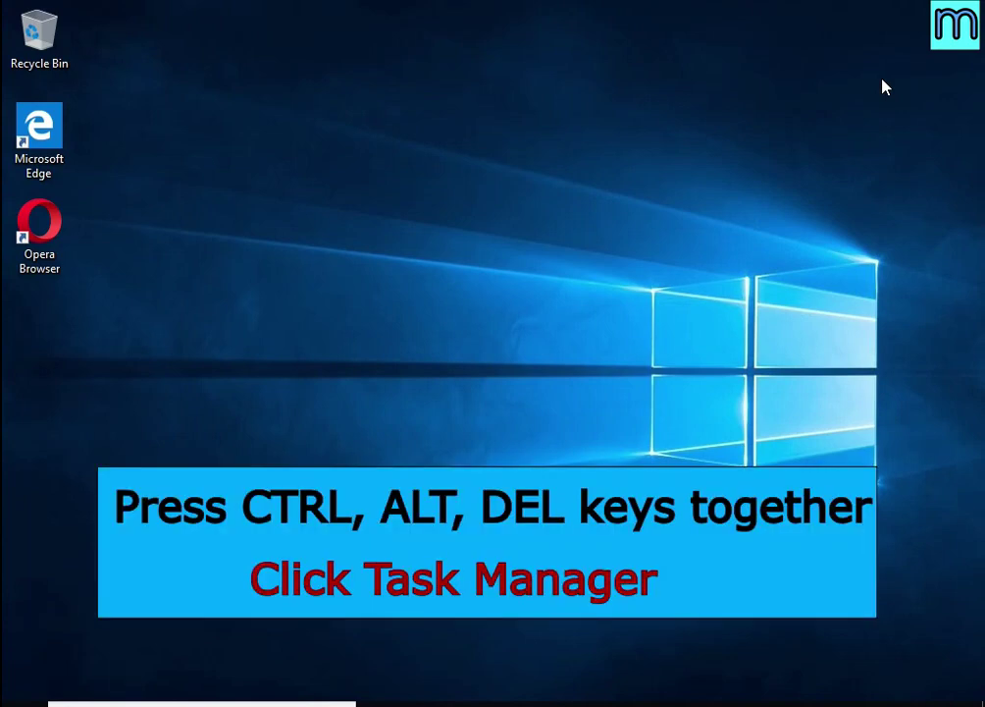
Step: Switch back to Task Manager and open the file location of the 12C0.exe start-up entry
{"action": "key", "text": "alt"}
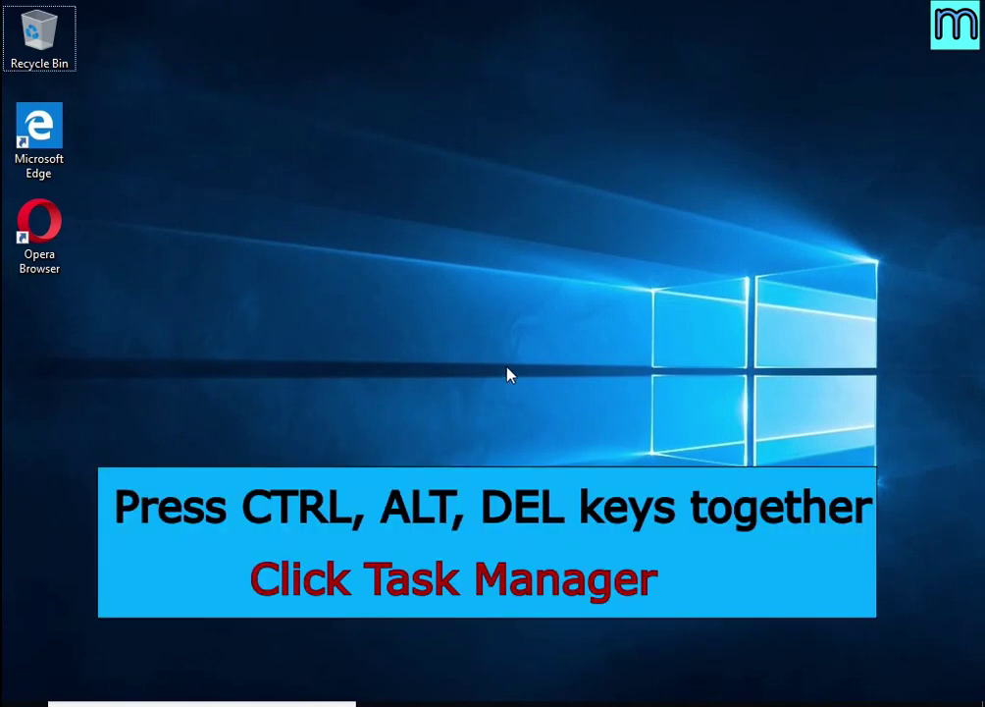
{"action": "key", "text": "ctrl+alt+Delete"}
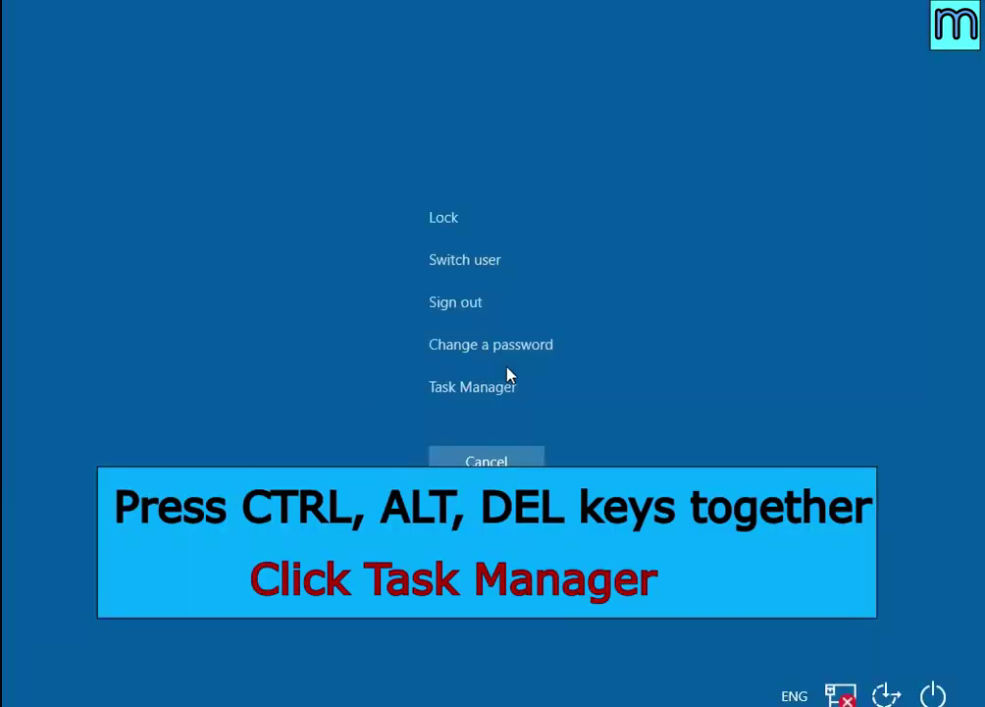
{"action": "left_click", "coordinate": [494, 389]}
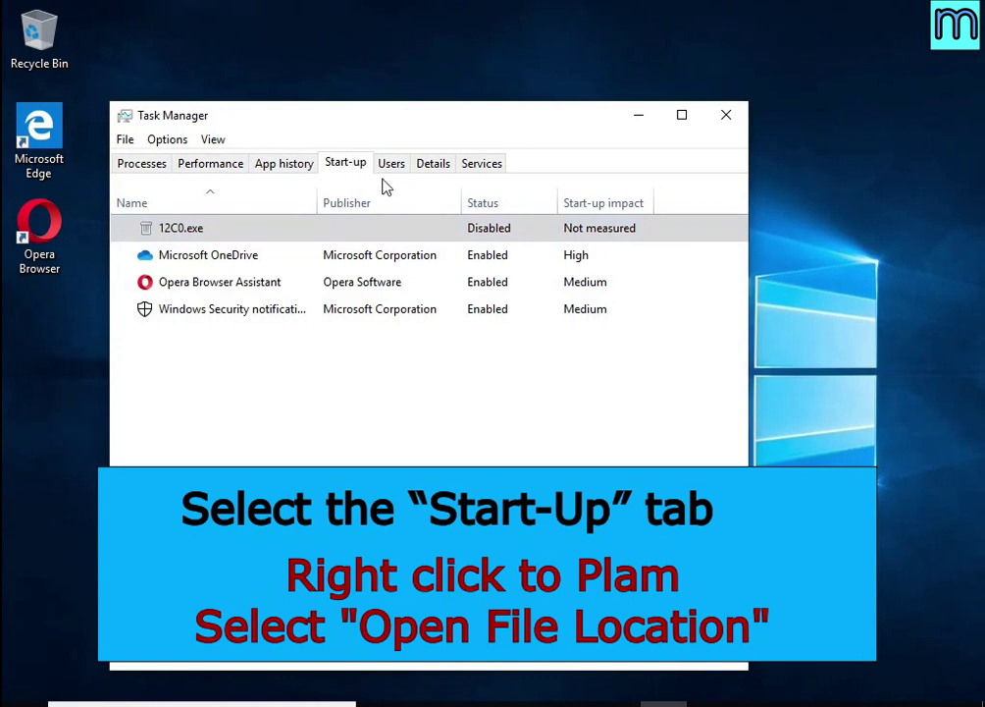
{"action": "right_click", "coordinate": [545, 230]}
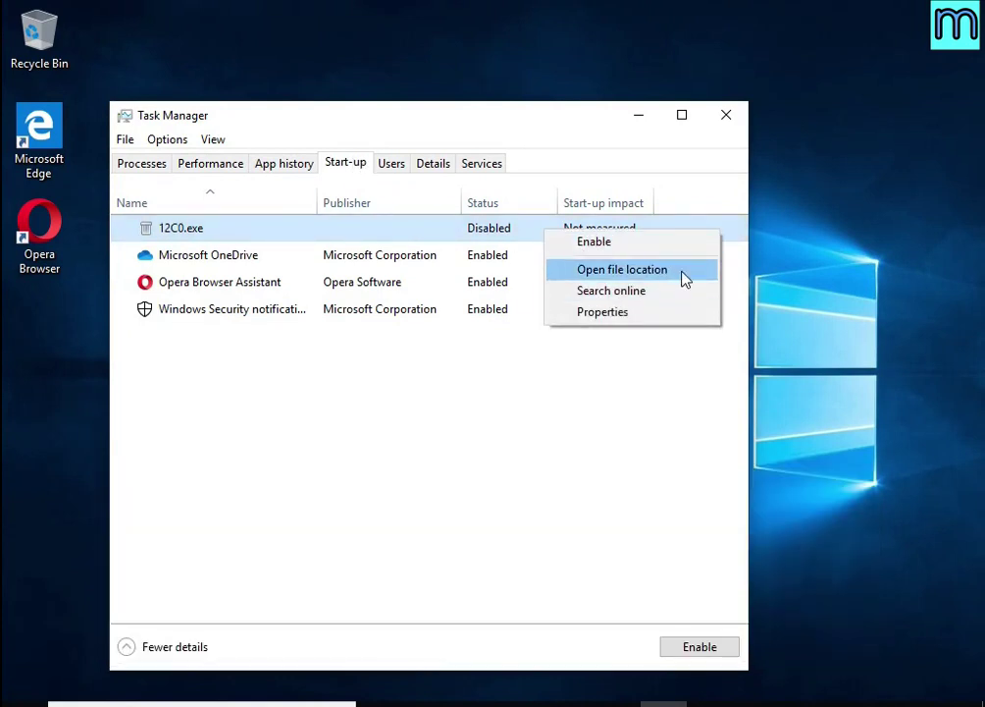
{"action": "left_click", "coordinate": [685, 279]}
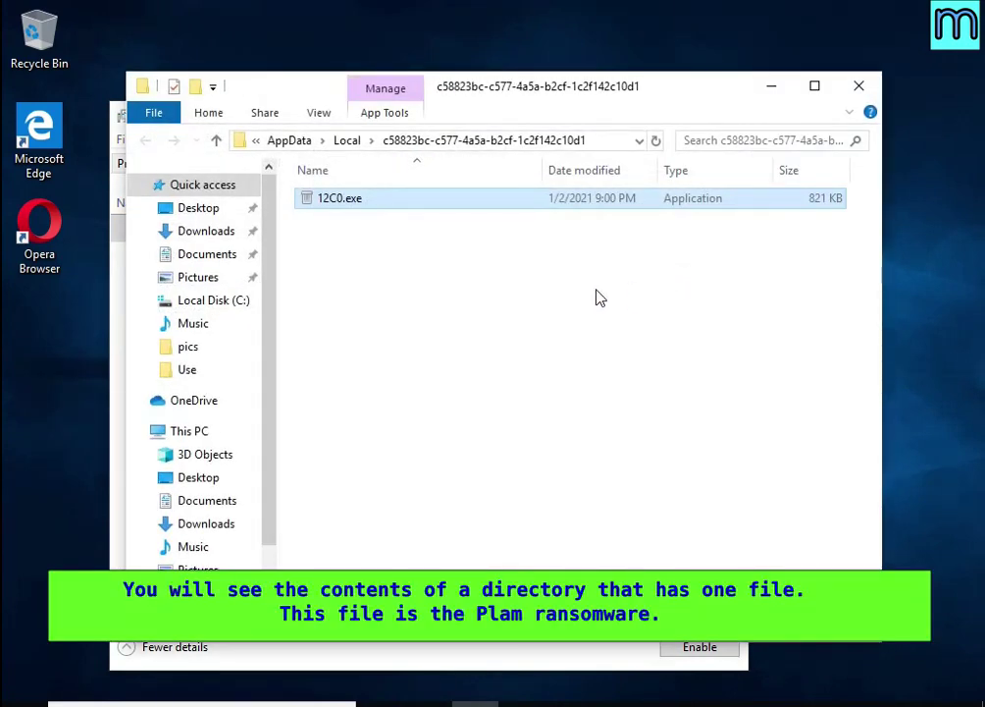
Step: Try to delete 12C0.exe from its folder
{"action": "right_click", "coordinate": [360, 207]}
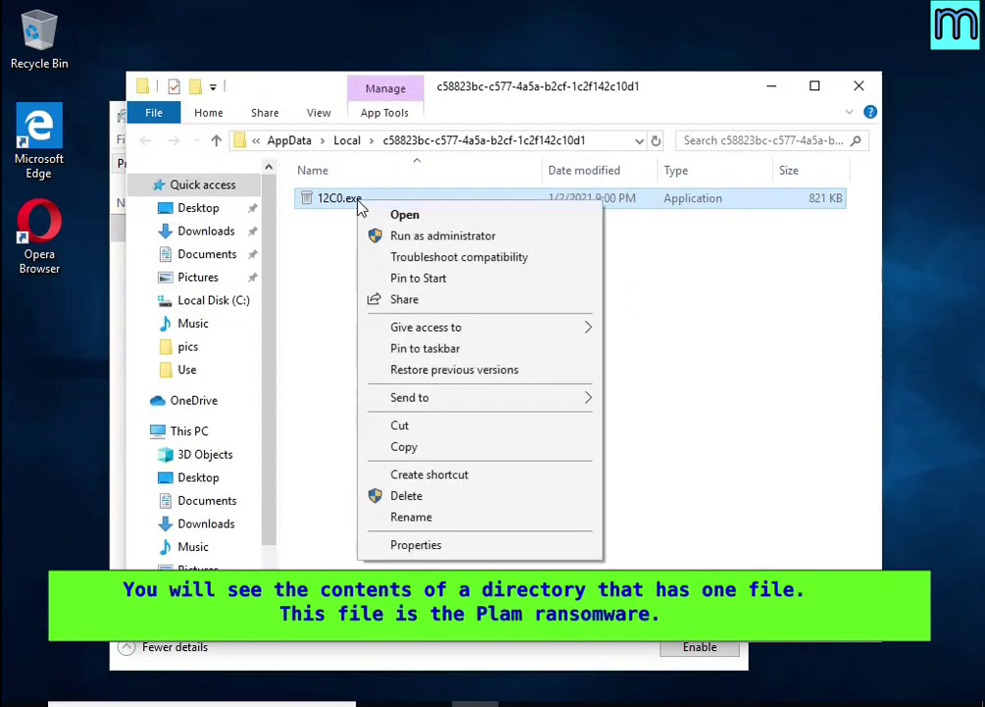
{"action": "left_click", "coordinate": [438, 497]}
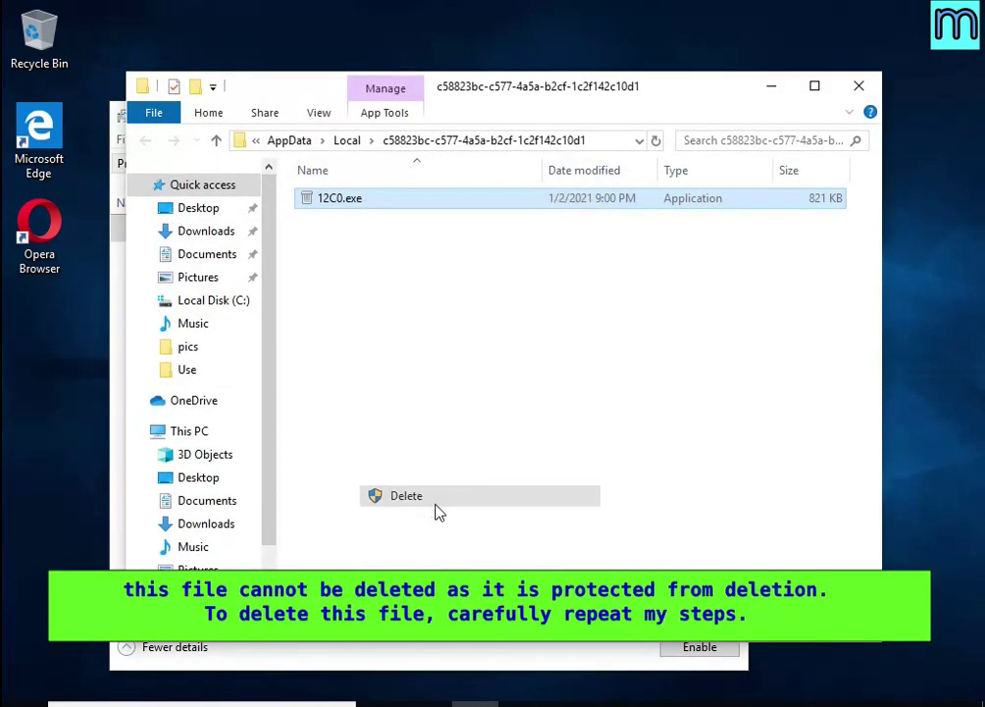
{"action": "left_click", "coordinate": [398, 279]}
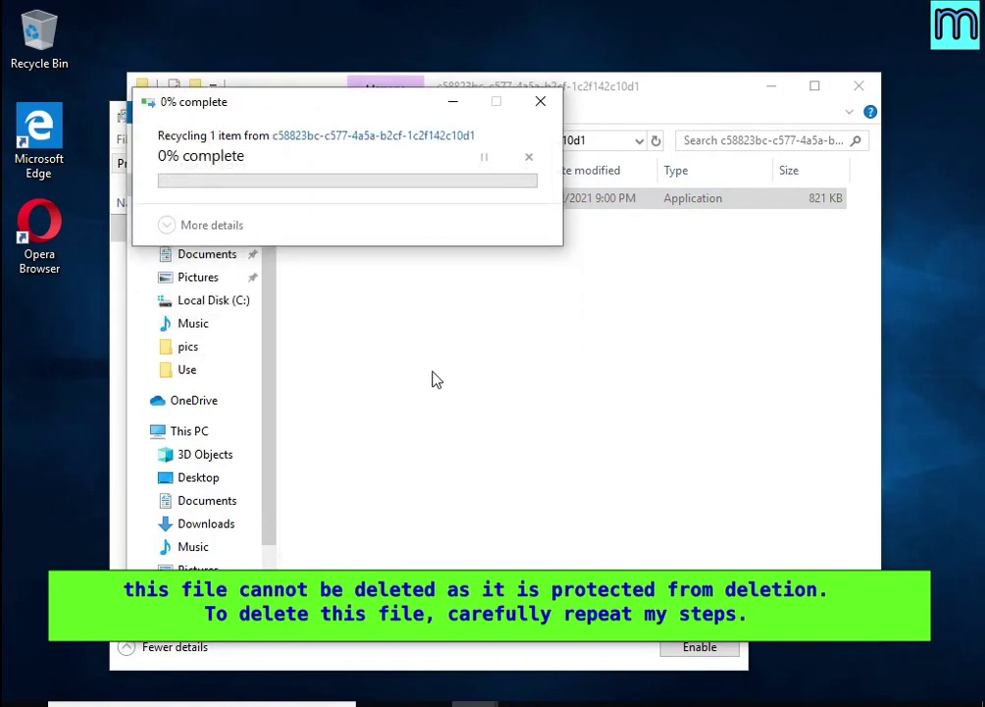
{"action": "left_click", "coordinate": [402, 277]}
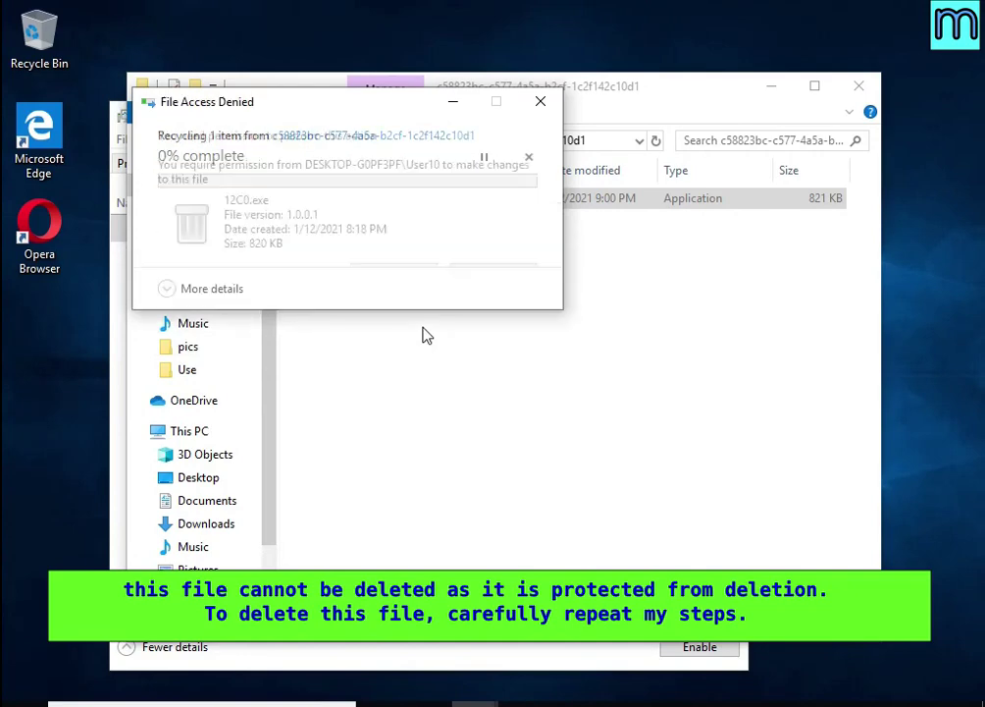
{"action": "left_click", "coordinate": [468, 280]}
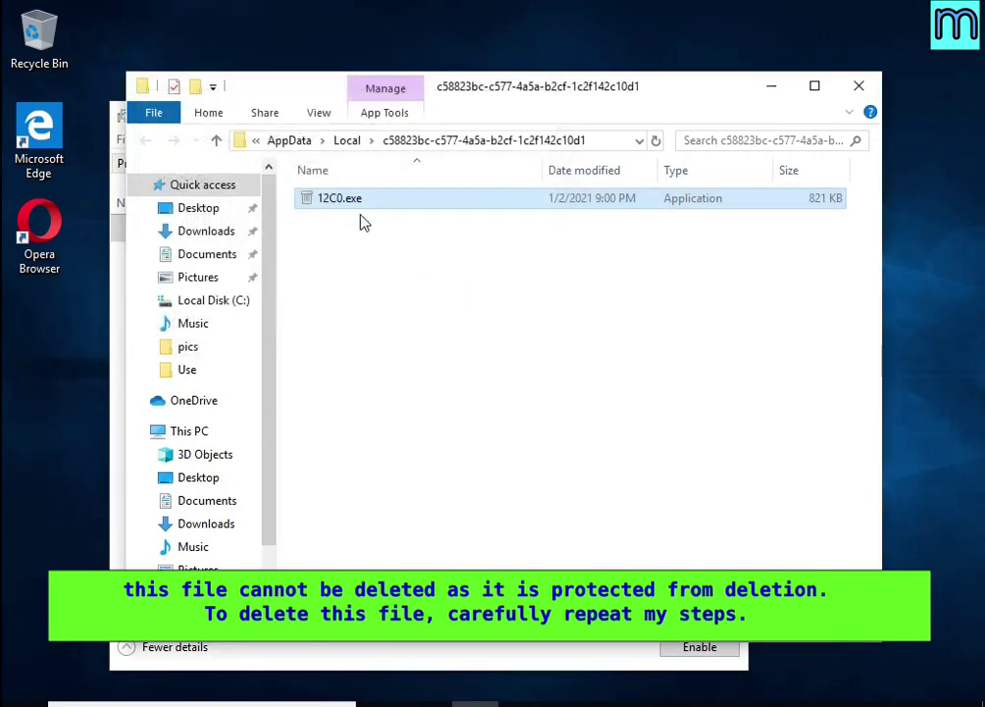
Step: In the advanced security settings of 12C0.exe, disable inheritance by converting permissions to explicit ones, and remove the Deny entry for Everyone
{"action": "right_click", "coordinate": [365, 204]}
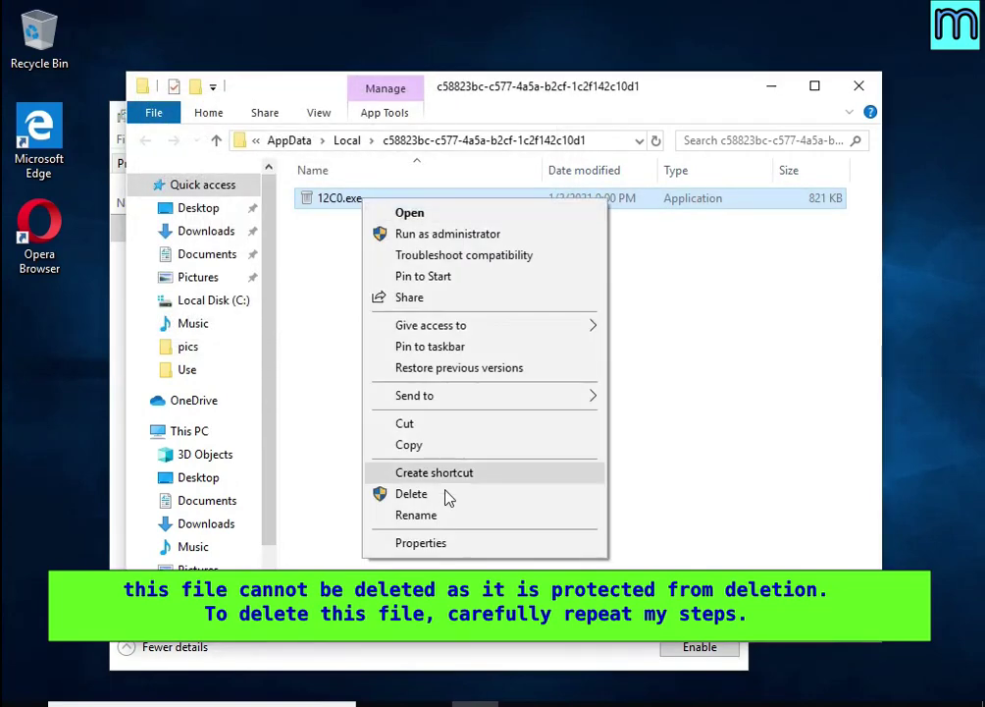
{"action": "left_click", "coordinate": [422, 543]}
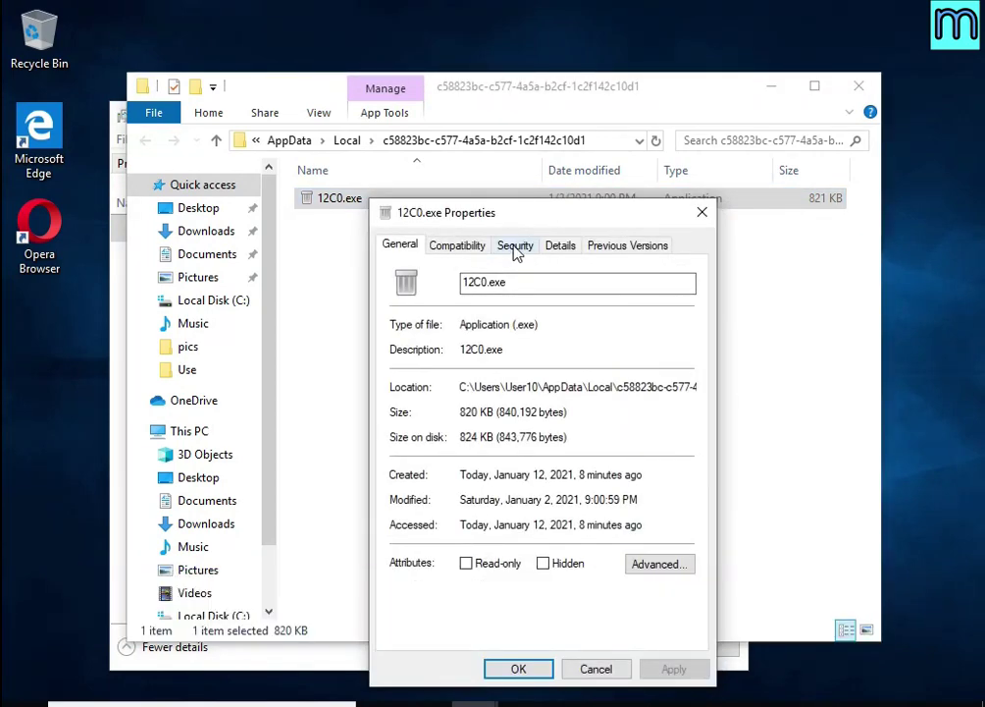
{"action": "left_click", "coordinate": [516, 246]}
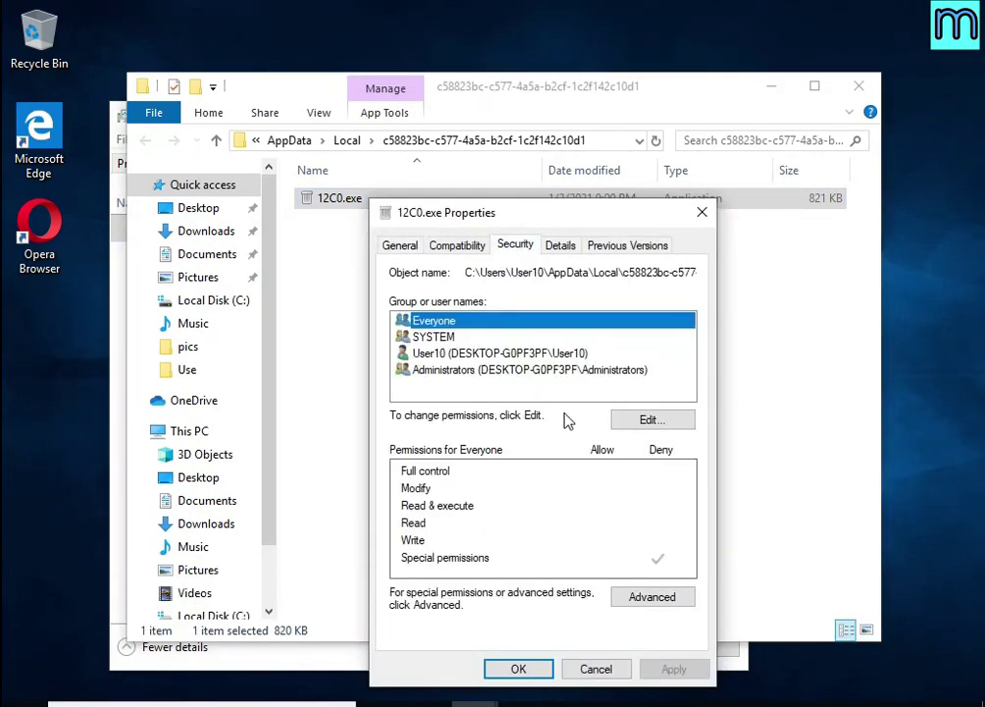
{"action": "left_click", "coordinate": [682, 600]}
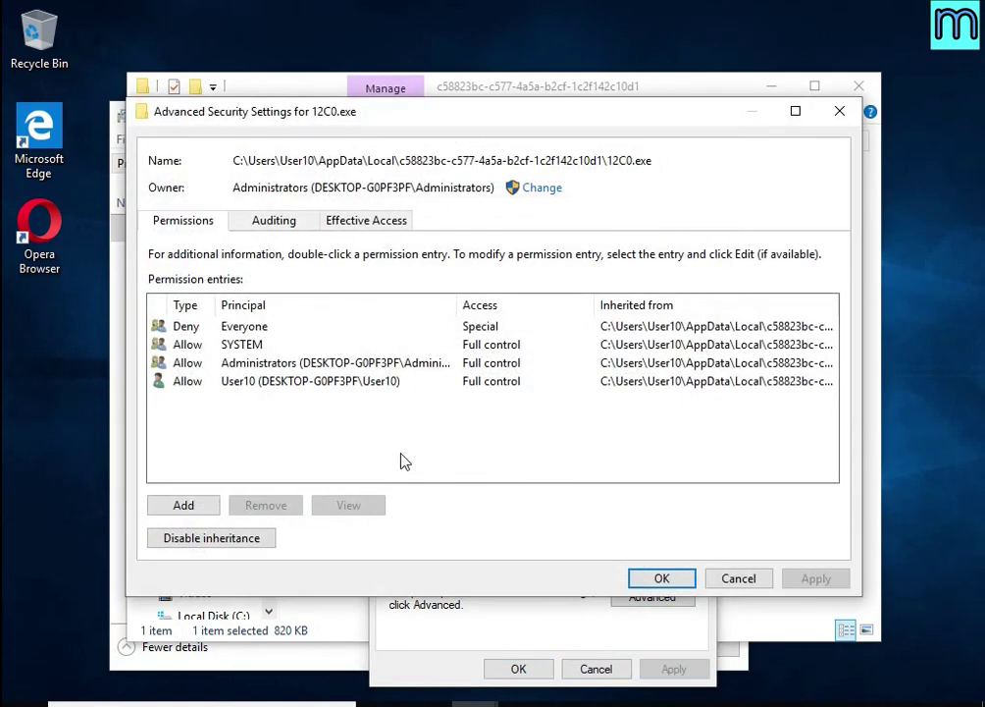
{"action": "left_click", "coordinate": [263, 539]}
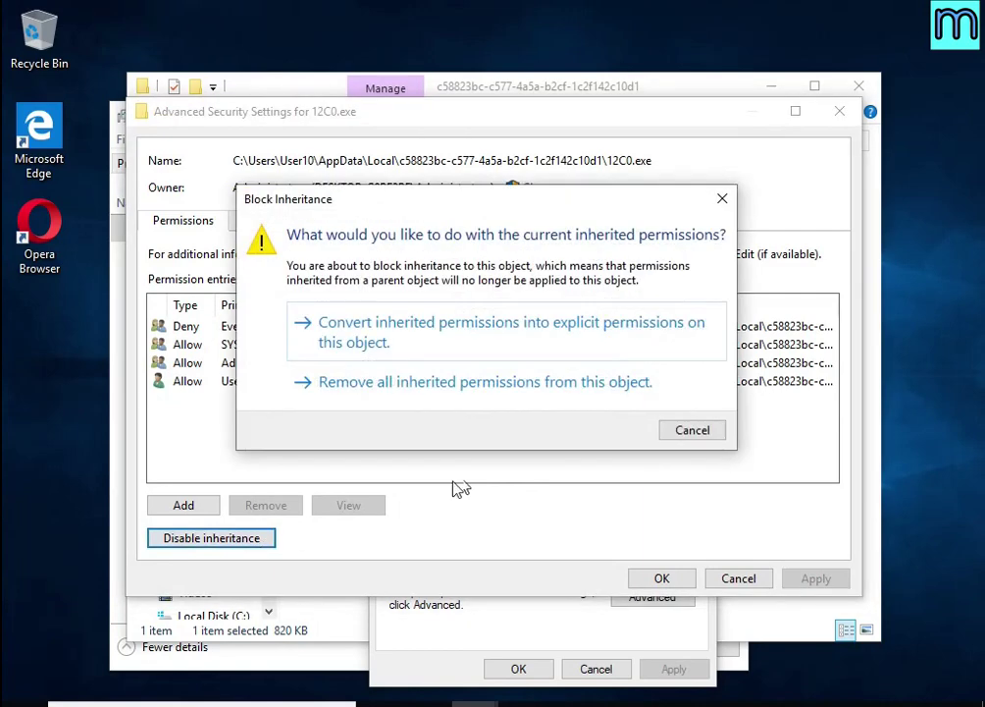
{"action": "left_click", "coordinate": [501, 347]}
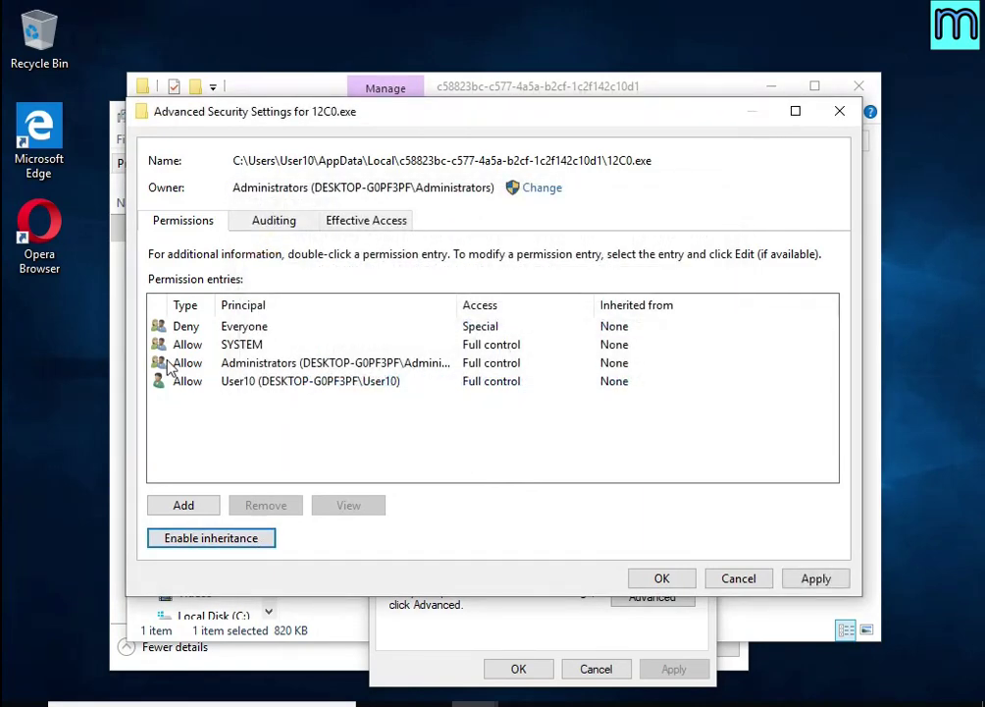
{"action": "left_click", "coordinate": [248, 336]}
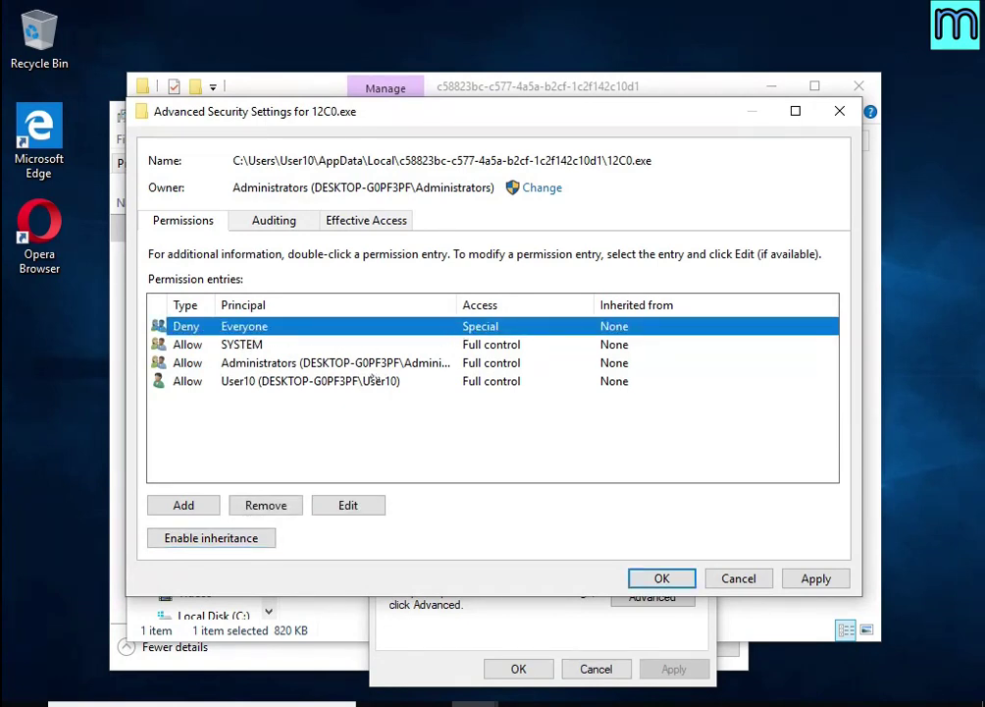
{"action": "left_click", "coordinate": [291, 510]}
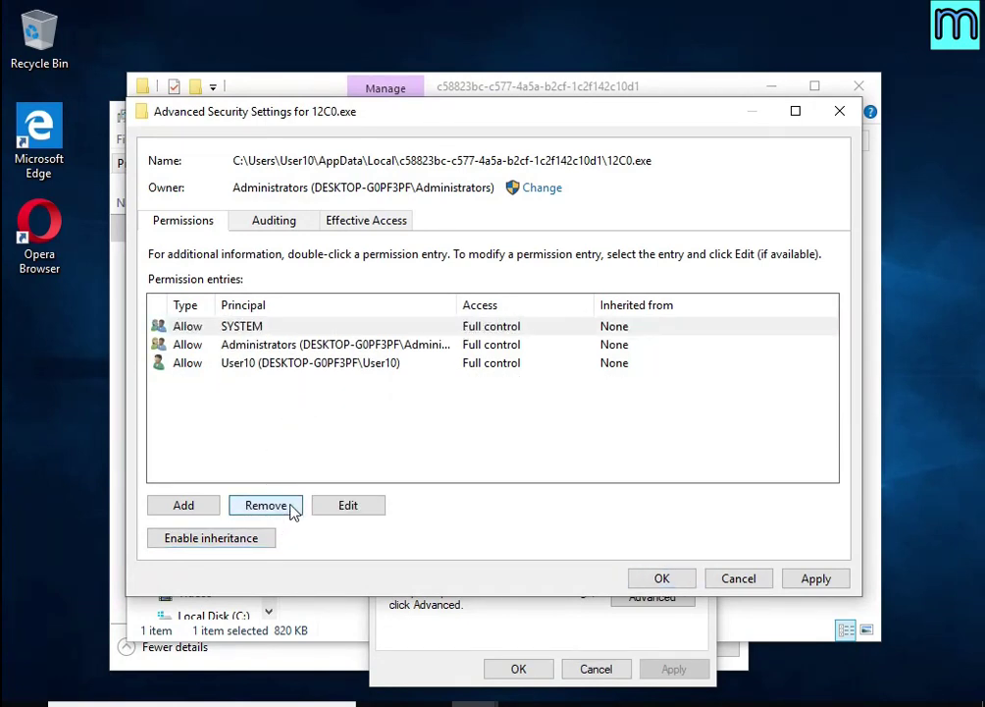
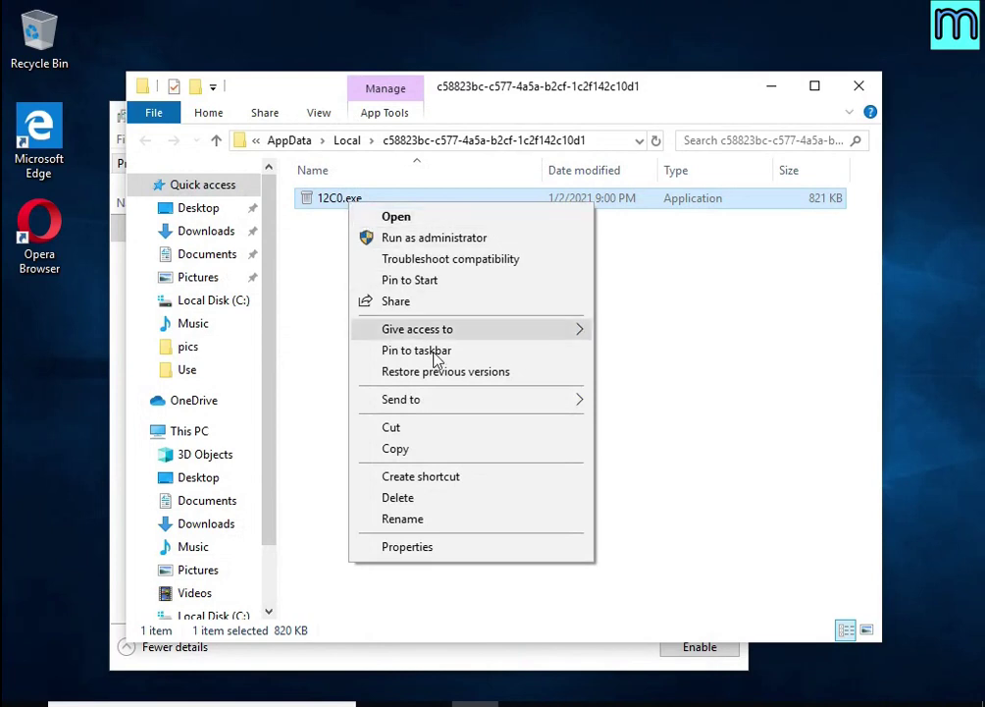
Step: Delete 12C0.exe and close both its folder window and Task Manager
{"action": "left_click", "coordinate": [463, 501]}
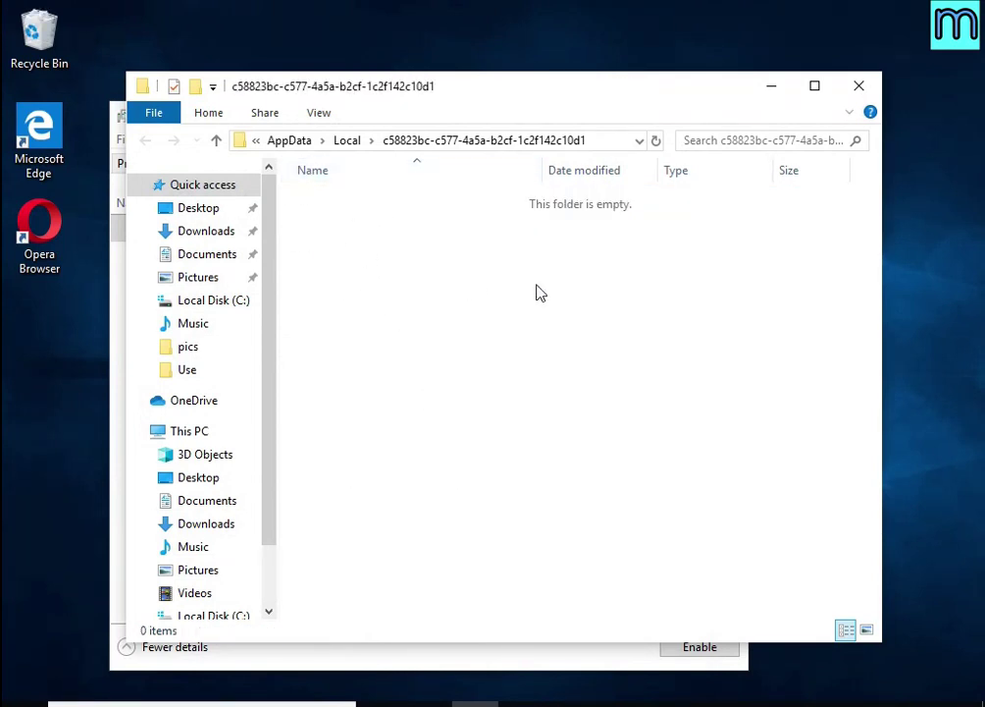
{"action": "left_click", "coordinate": [852, 86]}
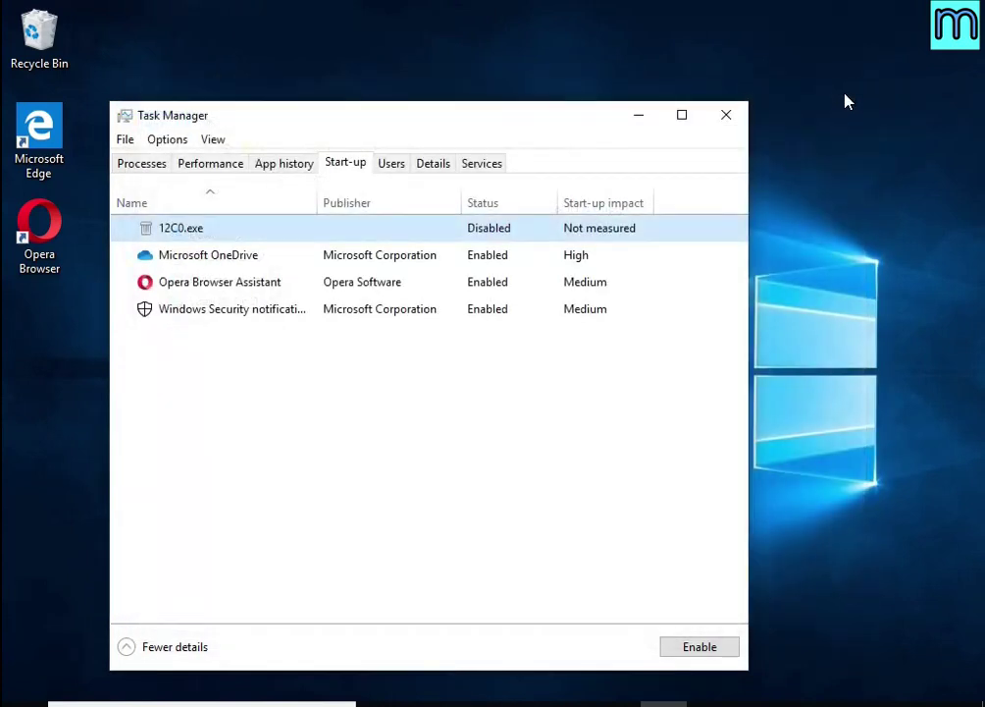
{"action": "left_click", "coordinate": [728, 118]}
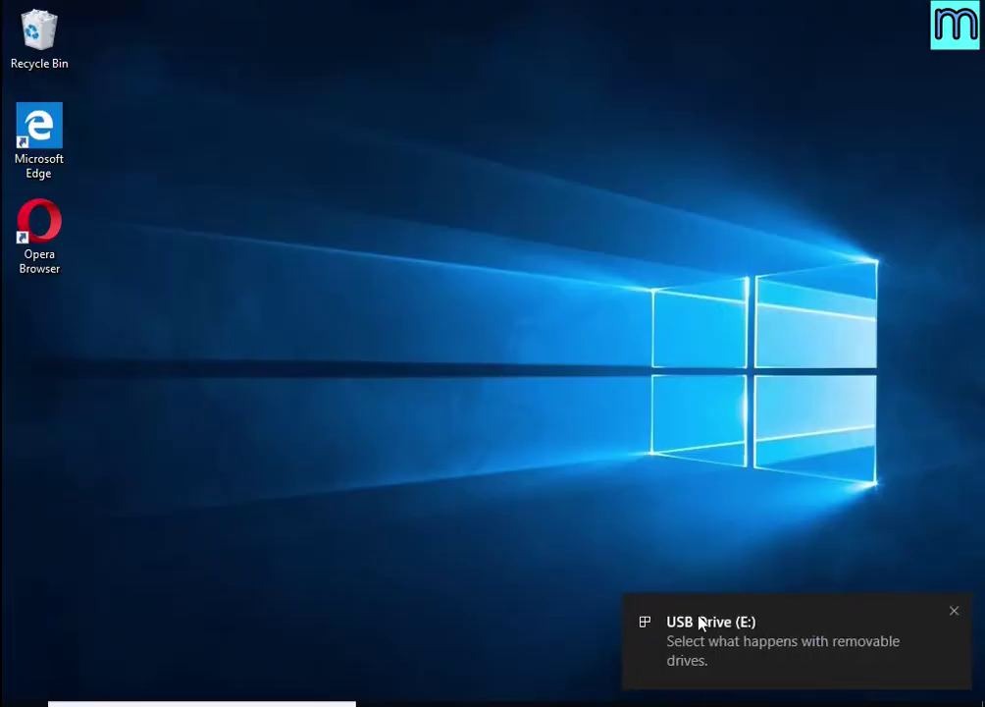
Step: Open the files on USB Drive (E:) and run decrypt_STOPDjvu.exe, allowing it to make changes to the device
{"action": "left_click", "coordinate": [702, 633]}
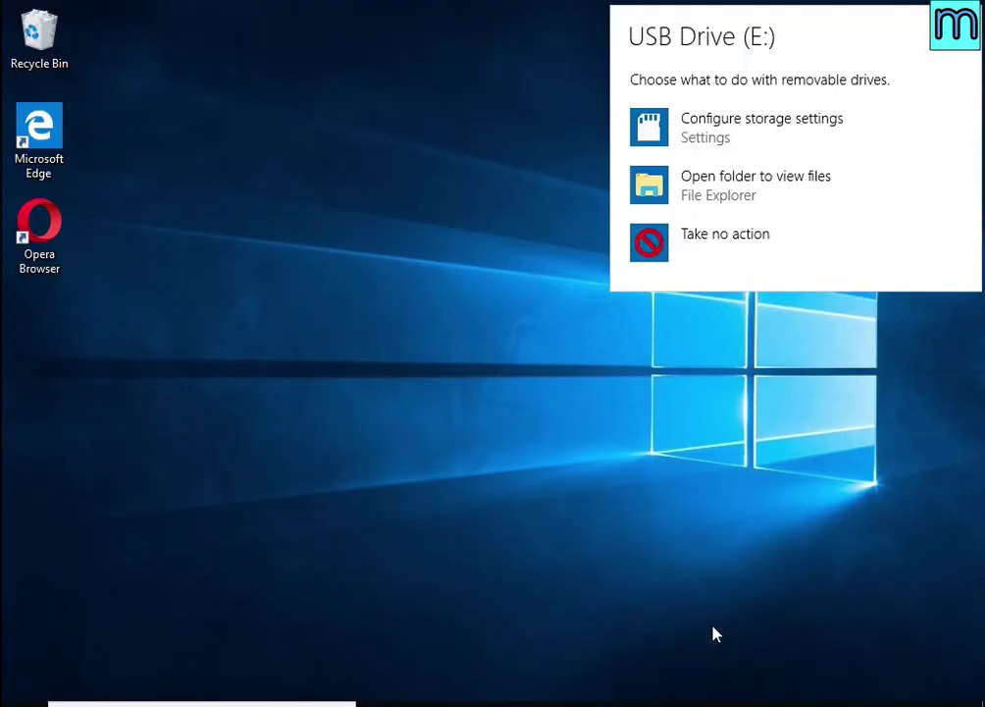
{"action": "left_click", "coordinate": [723, 194]}
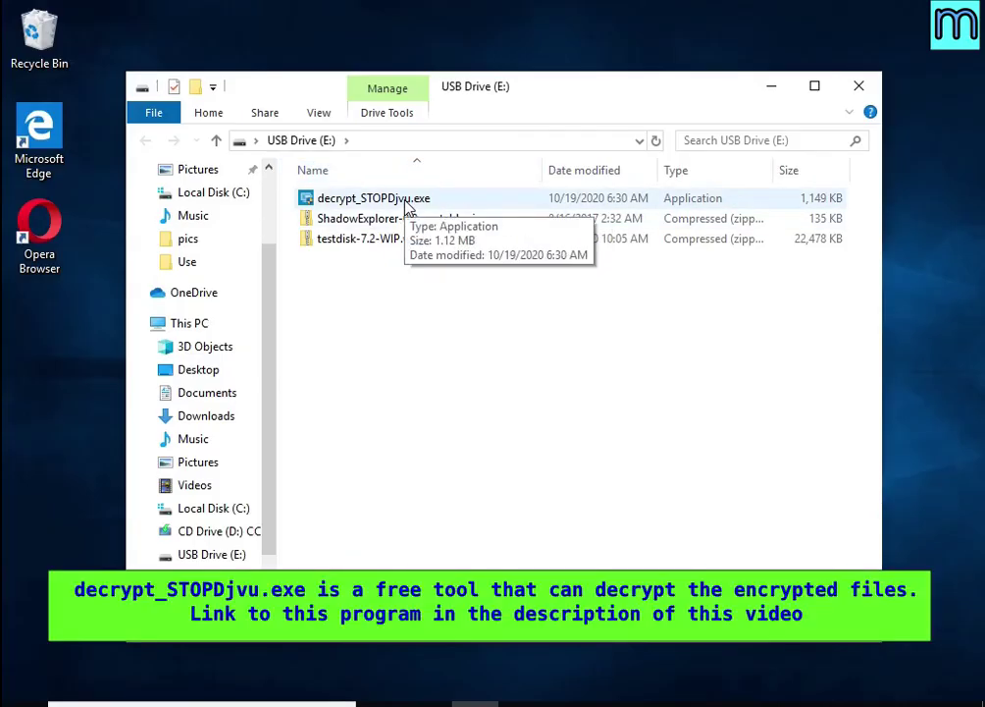
{"action": "double_click", "coordinate": [408, 208]}
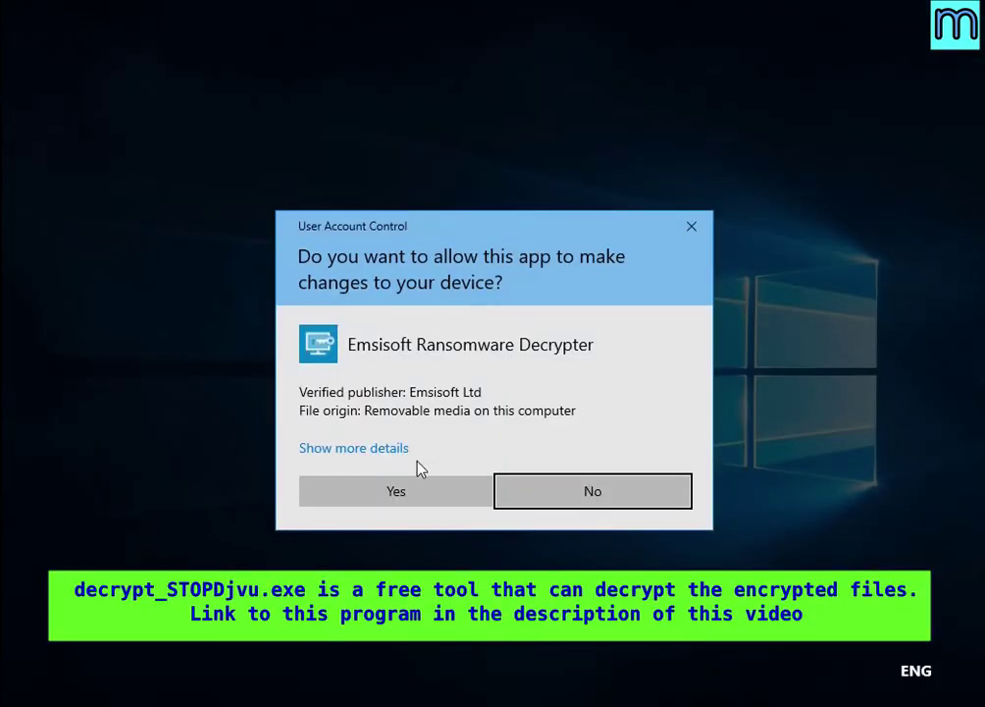
{"action": "left_click", "coordinate": [421, 488]}
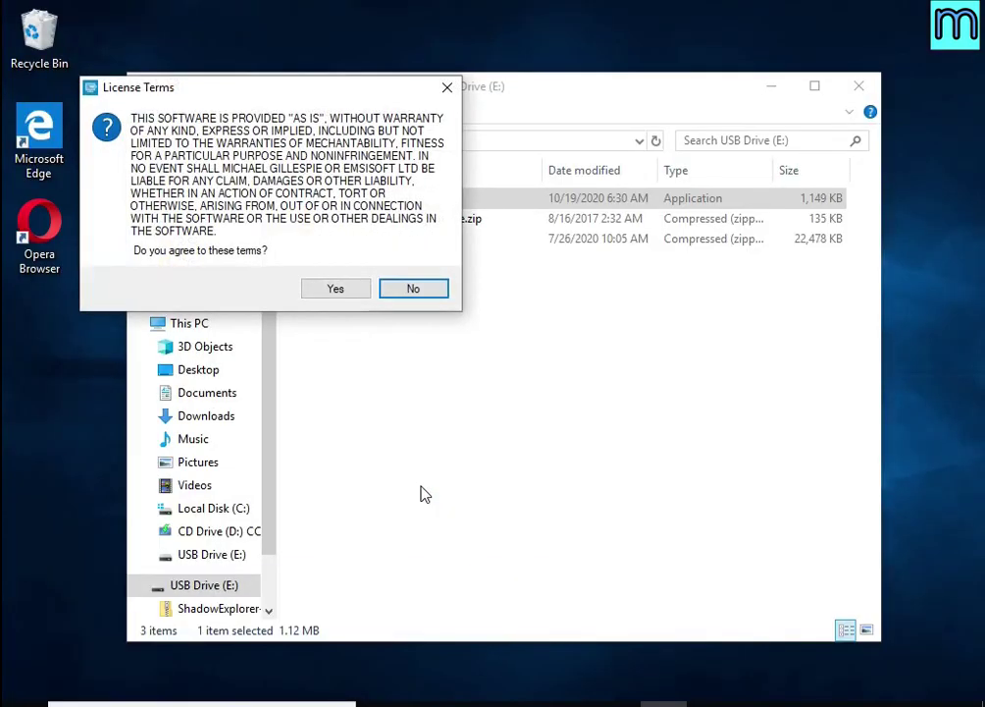
Step: Accept the decryptor's license terms and disclaimer, and let it disable the active ransomware component
{"action": "left_click", "coordinate": [338, 288]}
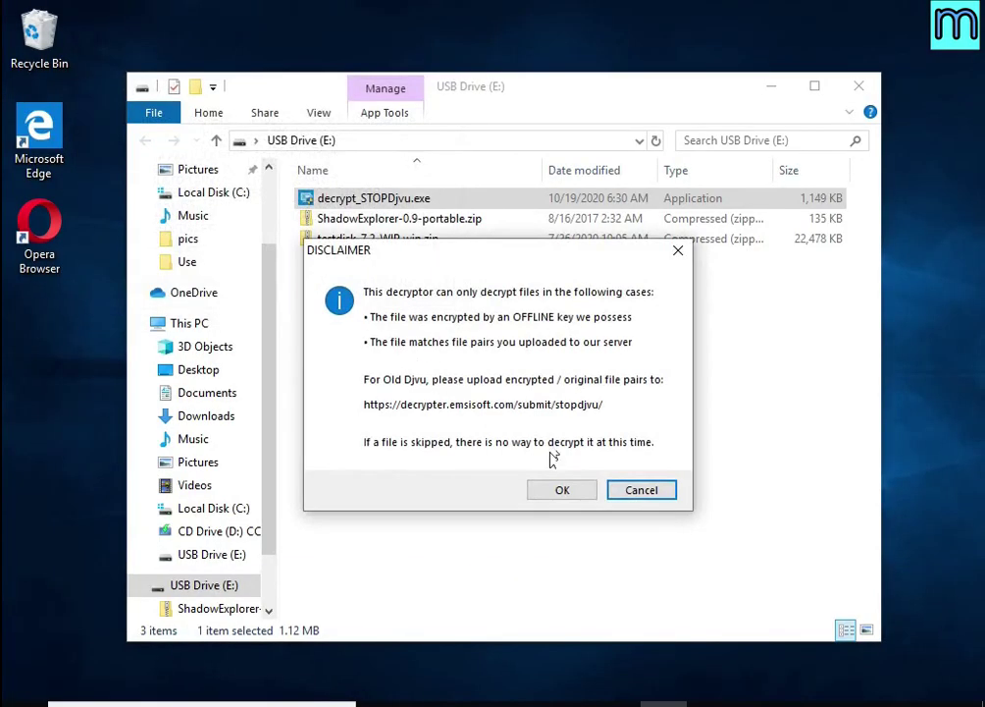
{"action": "left_click", "coordinate": [552, 495]}
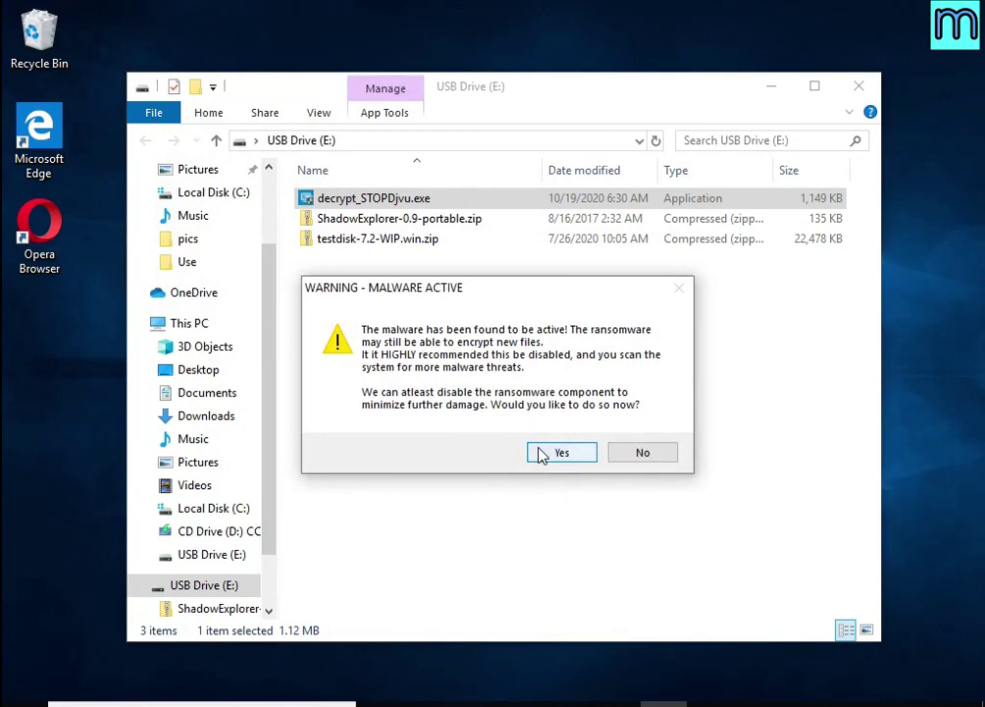
{"action": "left_click", "coordinate": [541, 454]}
{"action": "left_click", "coordinate": [633, 444]}
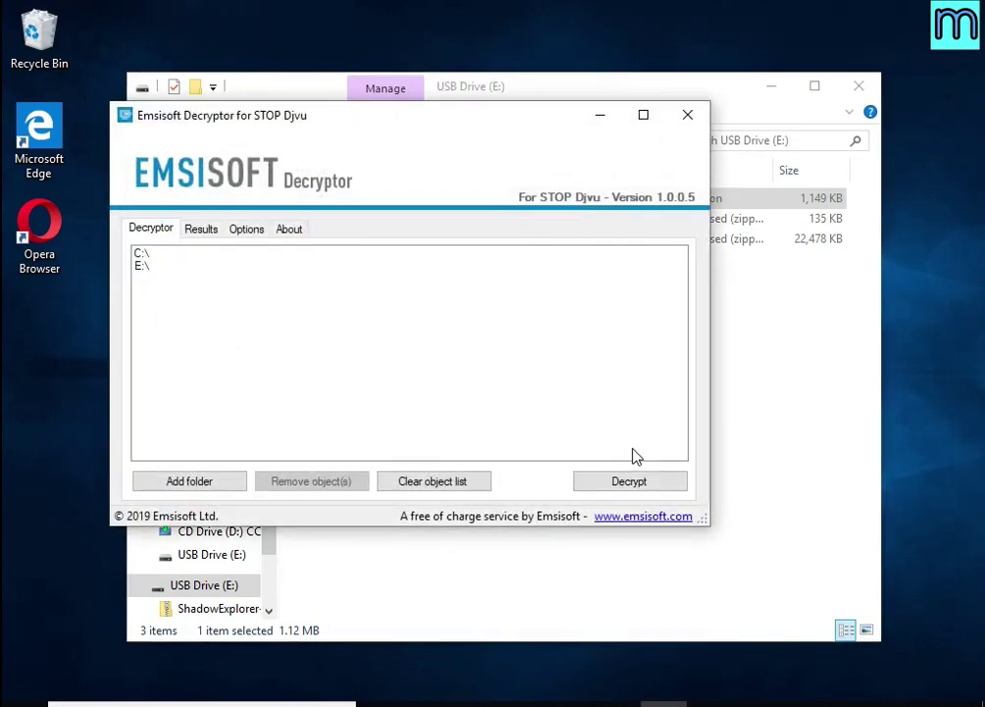
Step: Minimize the USB drive window and remove C:\ and E:\ from the decryptor's object list
{"action": "left_click", "coordinate": [772, 87]}
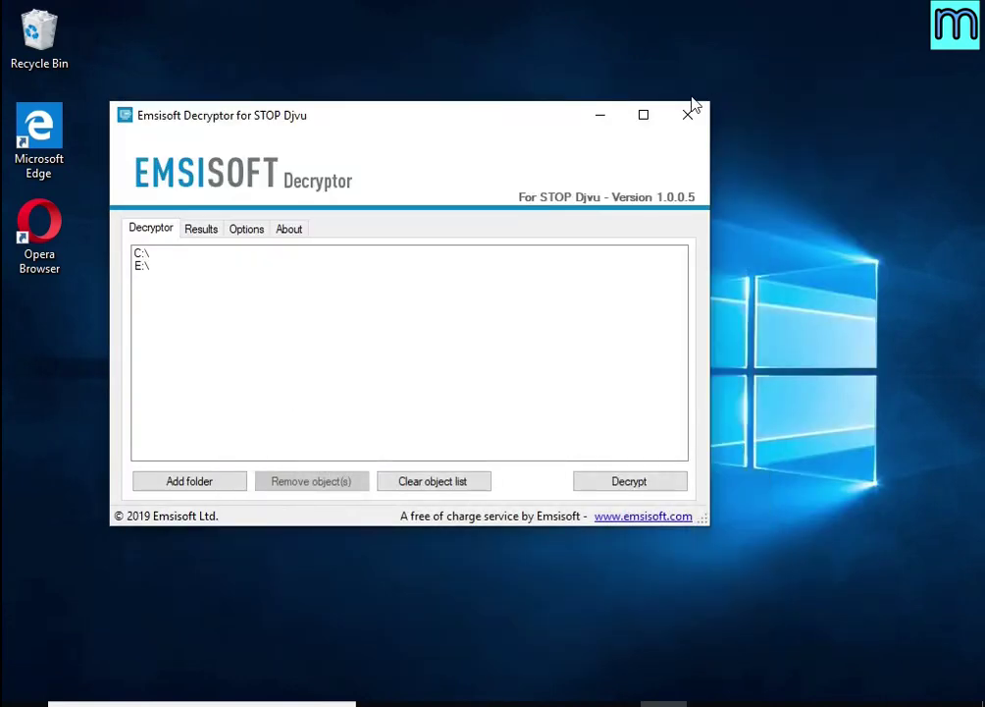
{"action": "left_click_drag", "start_coordinate": [486, 125], "coordinate": [531, 143]}
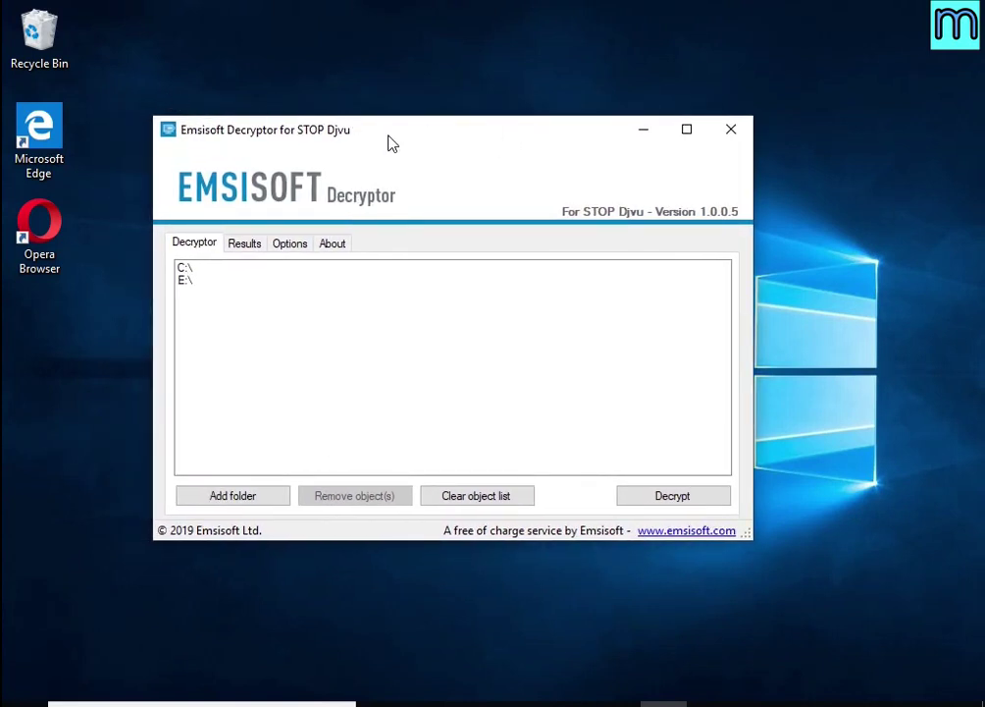
{"action": "left_click", "coordinate": [290, 268]}
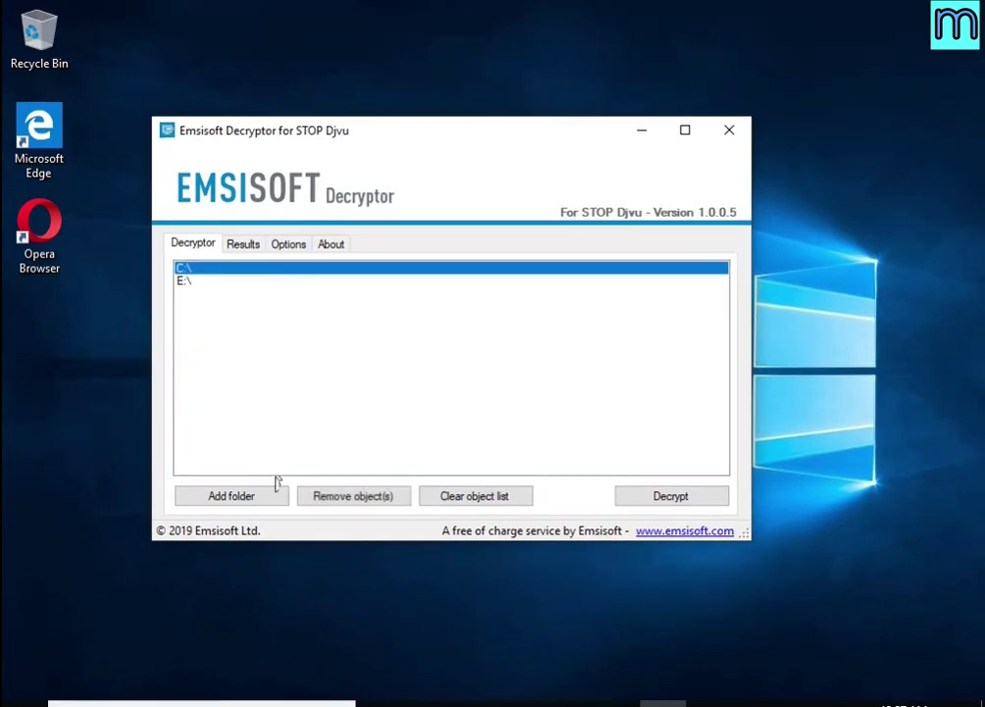
{"action": "left_click", "coordinate": [321, 497]}
{"action": "left_click", "coordinate": [234, 270]}
{"action": "left_click", "coordinate": [365, 497]}
Step: Add the Documents and Pictures folders to the list of locations to decrypt
{"action": "left_click", "coordinate": [235, 495]}
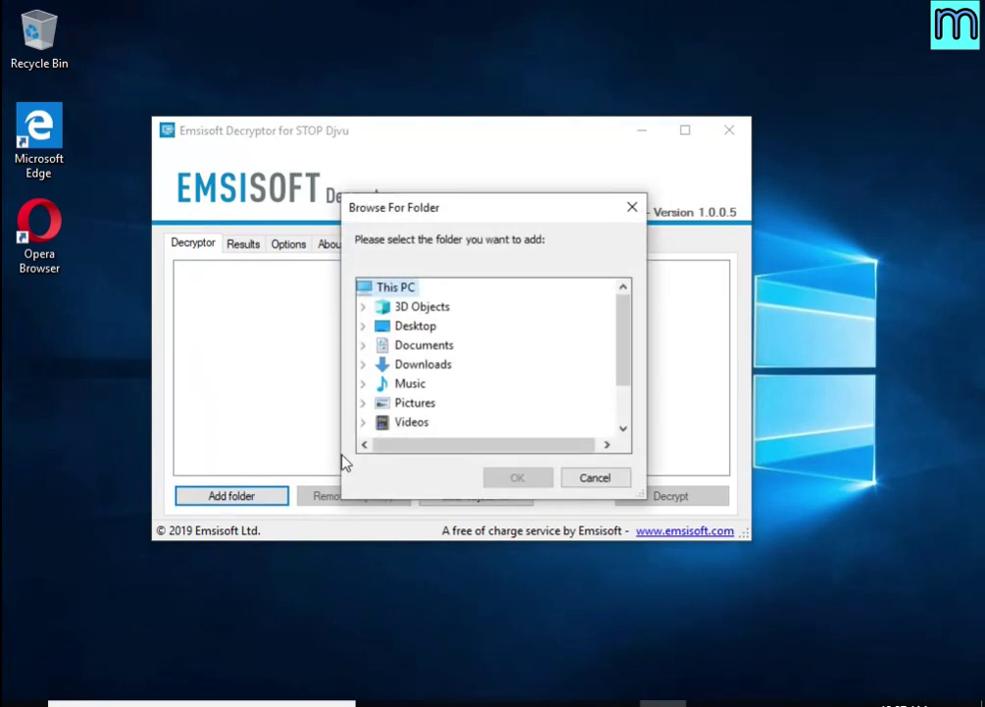
{"action": "left_click", "coordinate": [420, 345]}
{"action": "left_click", "coordinate": [517, 478]}
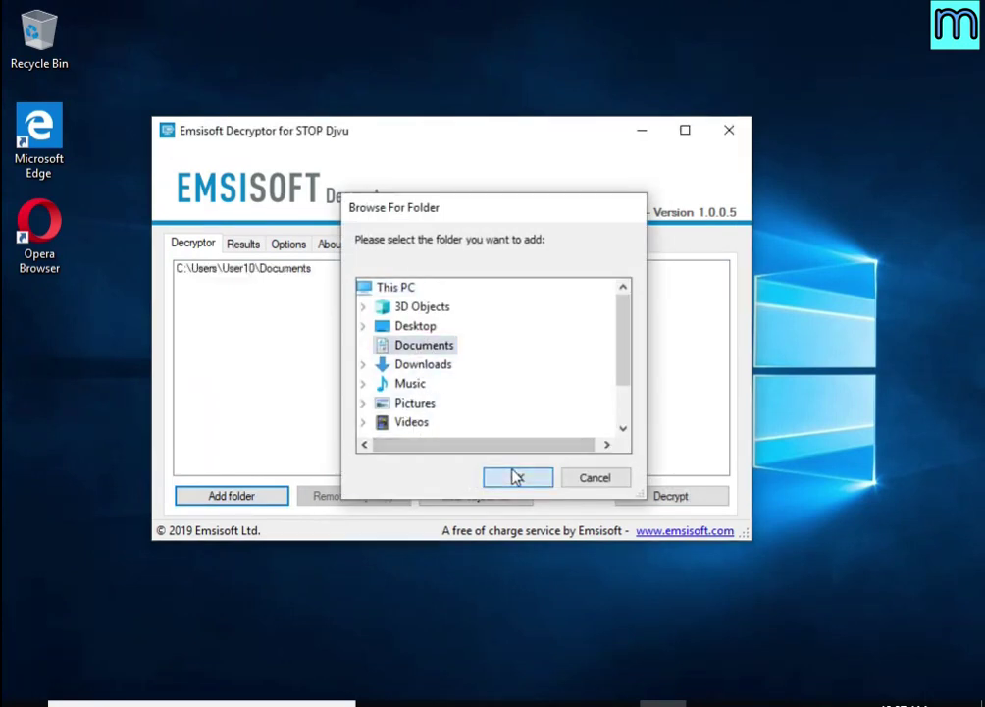
{"action": "left_click", "coordinate": [241, 495]}
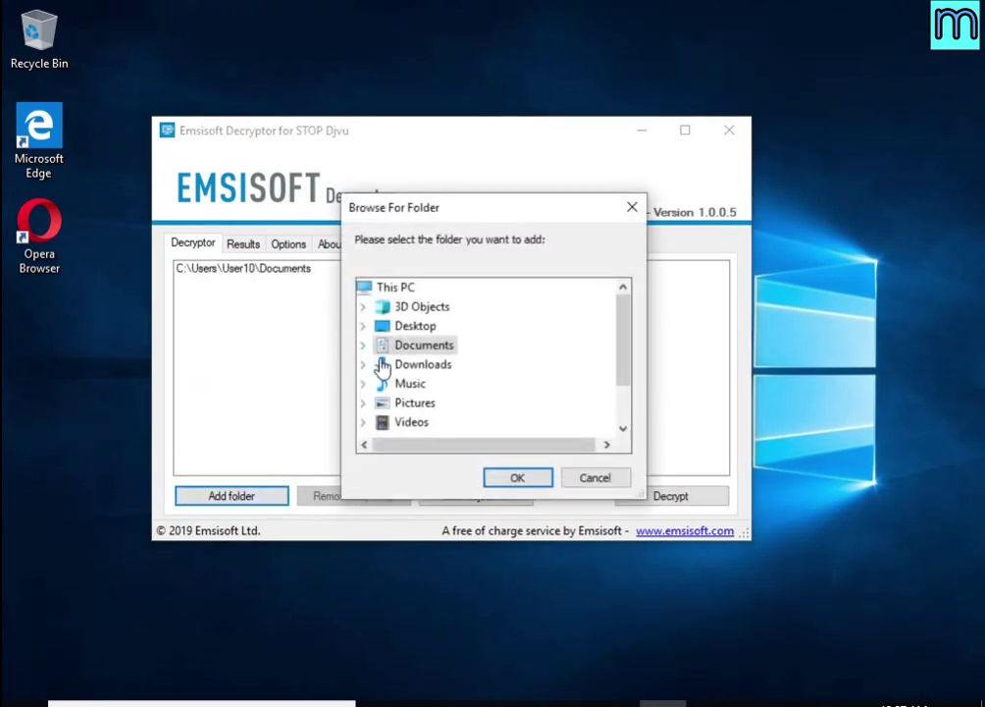
{"action": "double_click", "coordinate": [413, 403]}
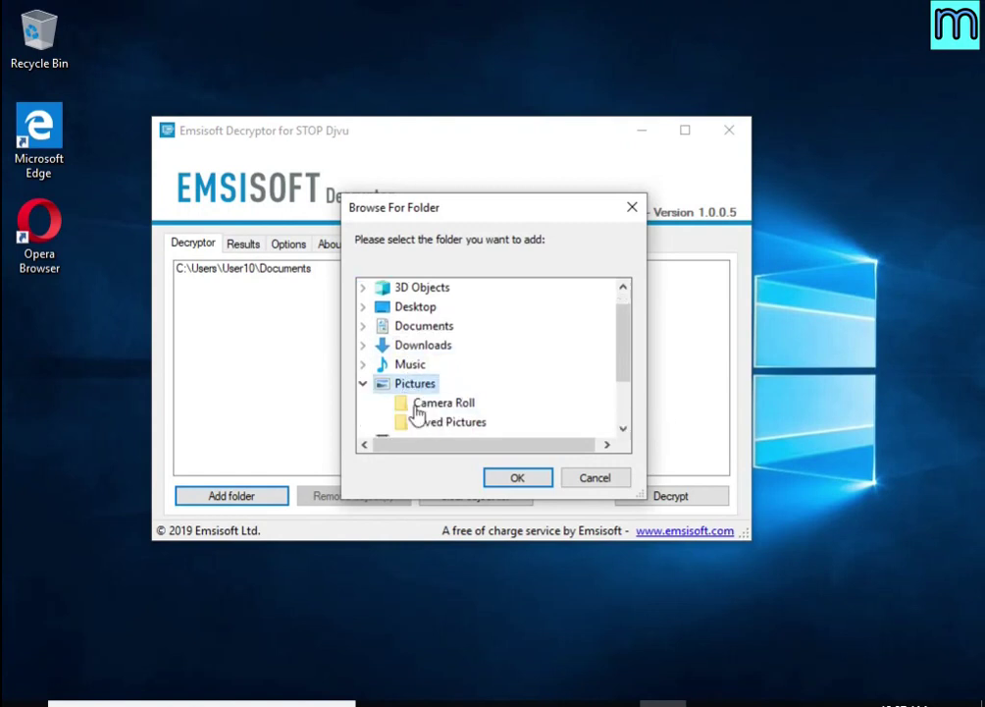
{"action": "left_click", "coordinate": [496, 480]}
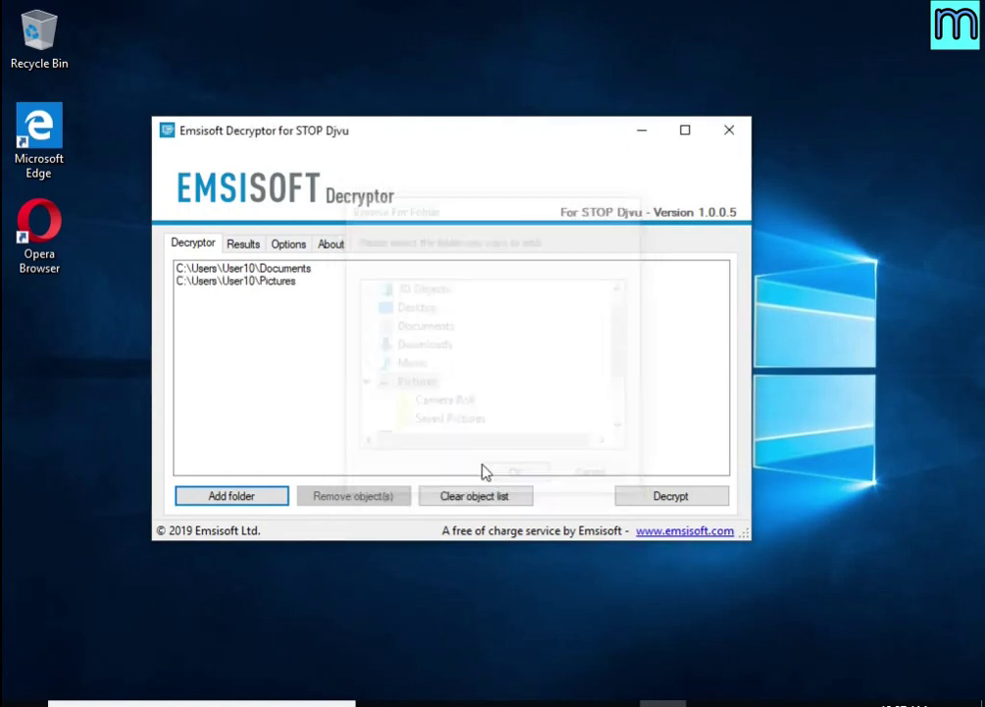
Step: Start decrypting the listed folders and highlight the error and notice lines for Penguins.jpg.plam in the results
{"action": "left_click", "coordinate": [670, 497]}
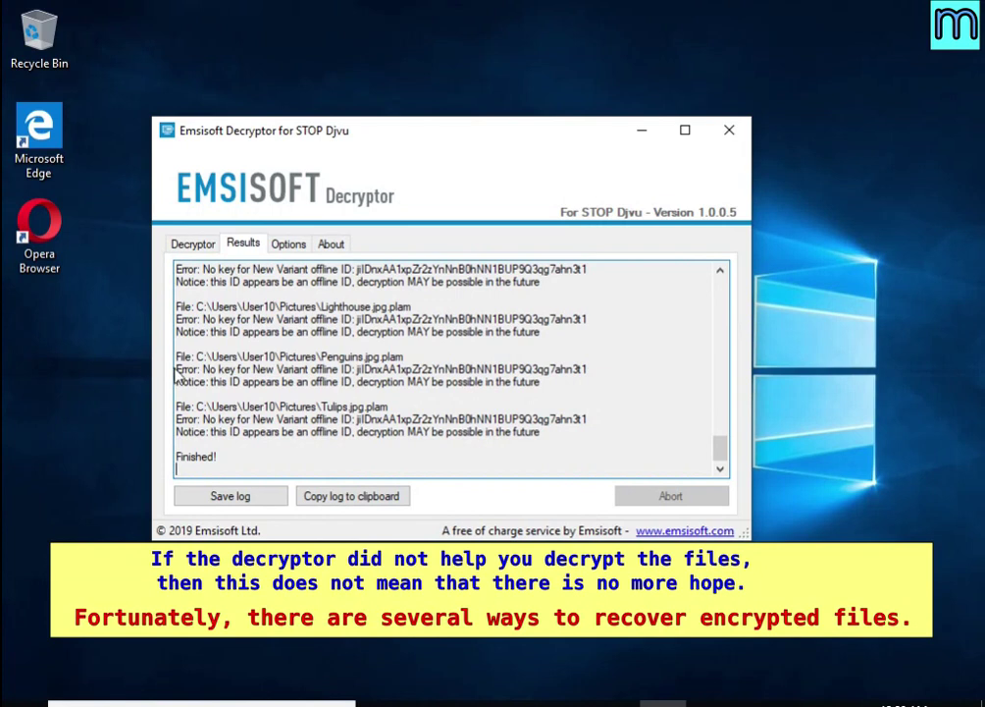
{"action": "left_click_drag", "start_coordinate": [179, 368], "coordinate": [629, 365]}
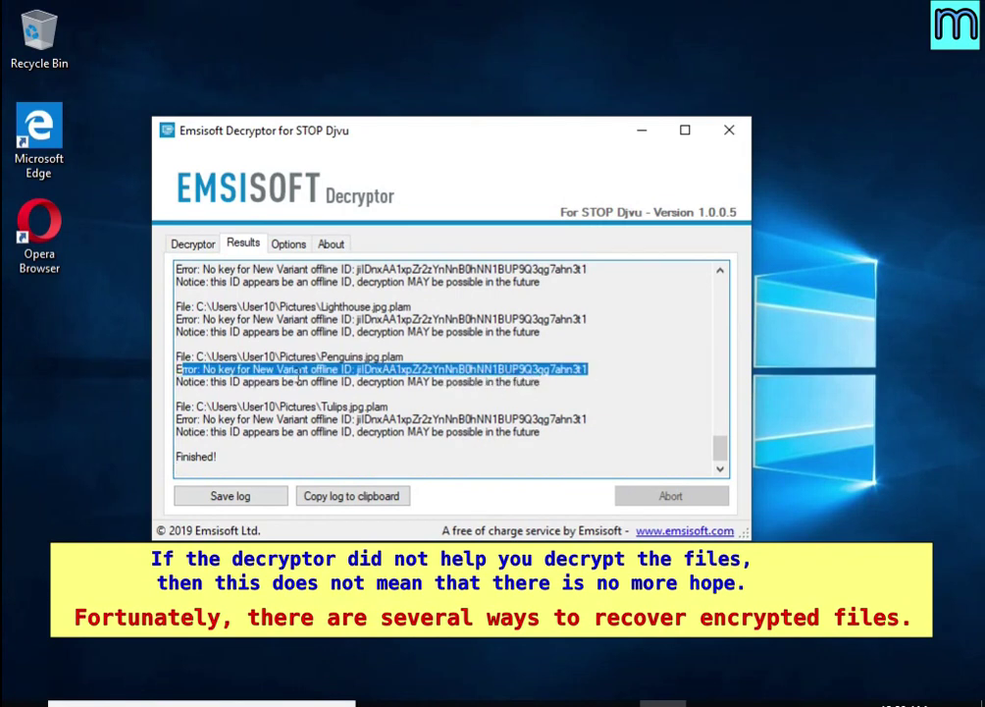
{"action": "left_click_drag", "start_coordinate": [192, 383], "coordinate": [556, 393]}
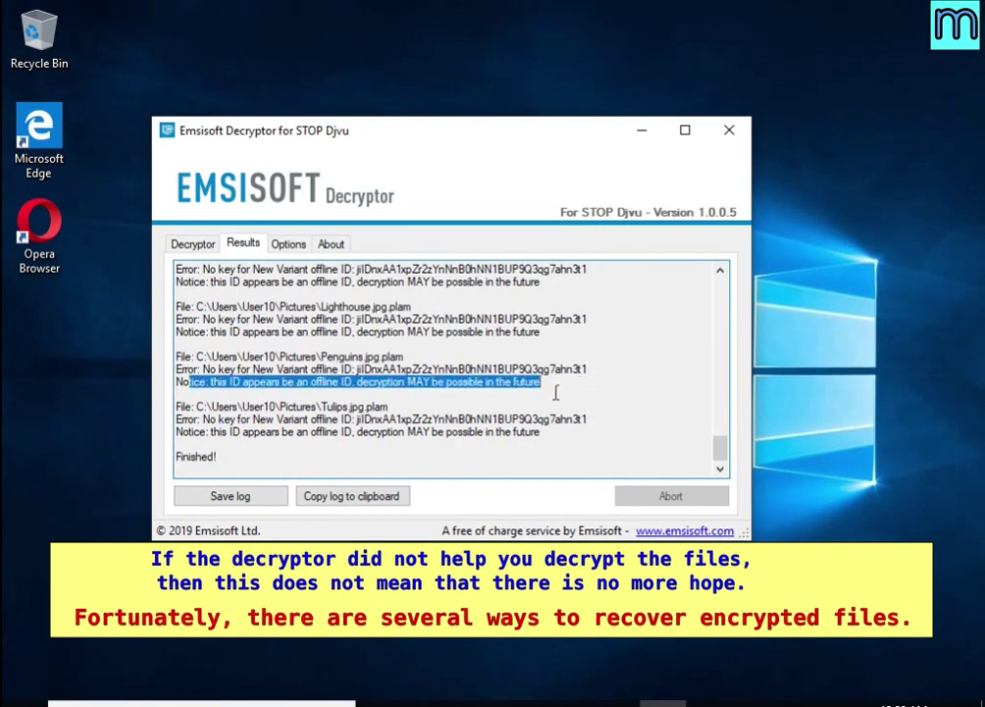
Step: Highlight words in the notice line for Penguins.jpg.plam to examine what it says about future decryption
{"action": "double_click", "coordinate": [324, 383]}
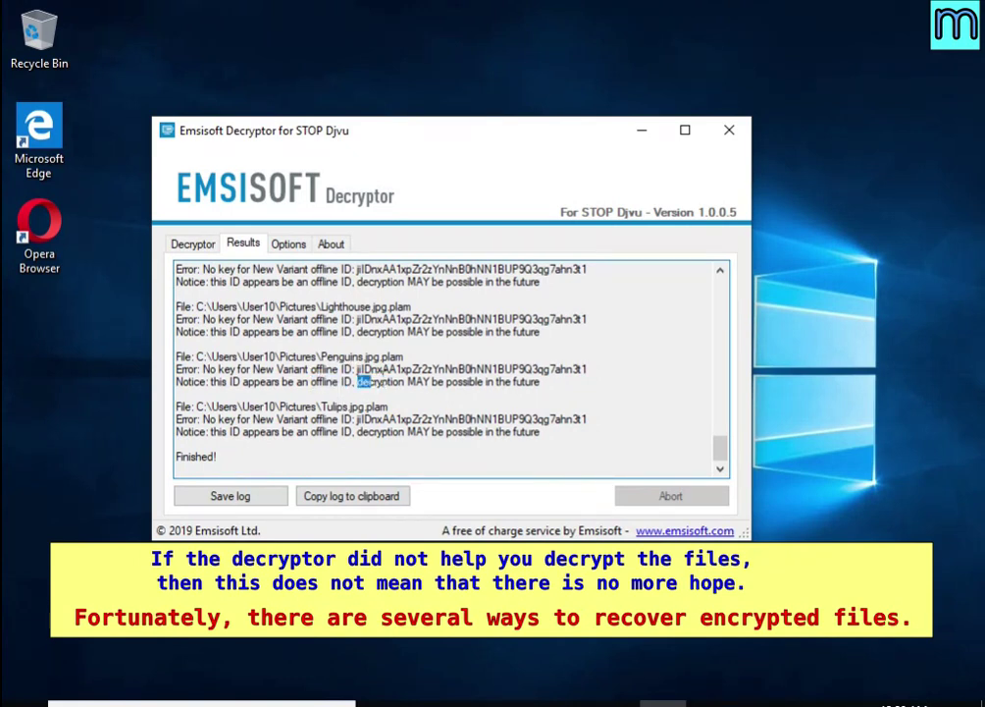
{"action": "double_click", "coordinate": [381, 381]}
{"action": "double_click", "coordinate": [419, 382]}
{"action": "double_click", "coordinate": [465, 382]}
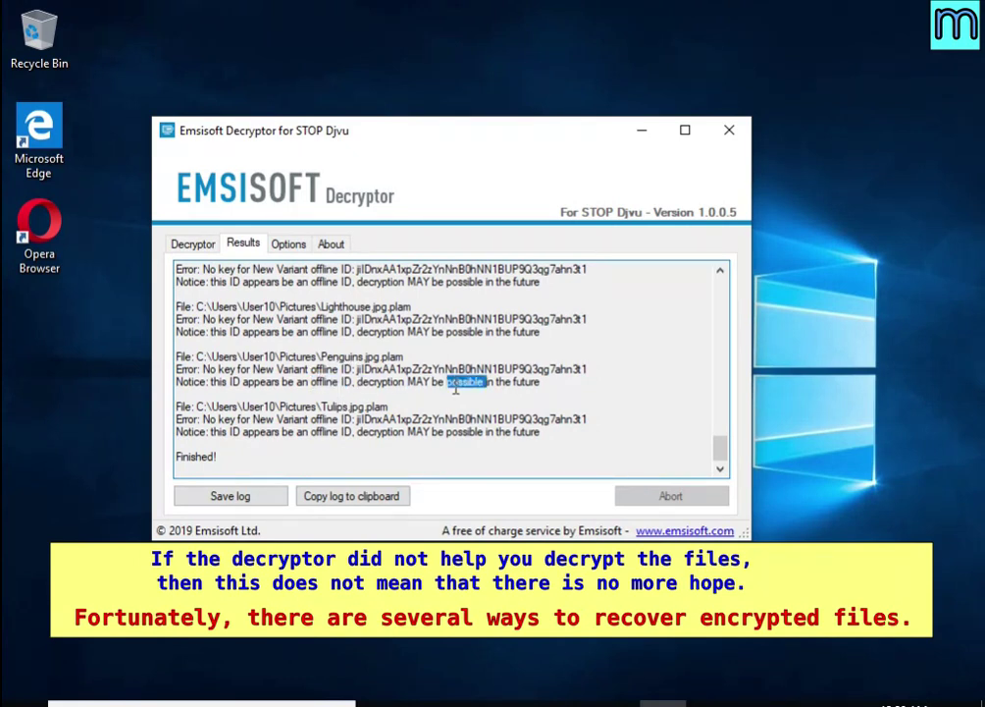
{"action": "double_click", "coordinate": [528, 382]}
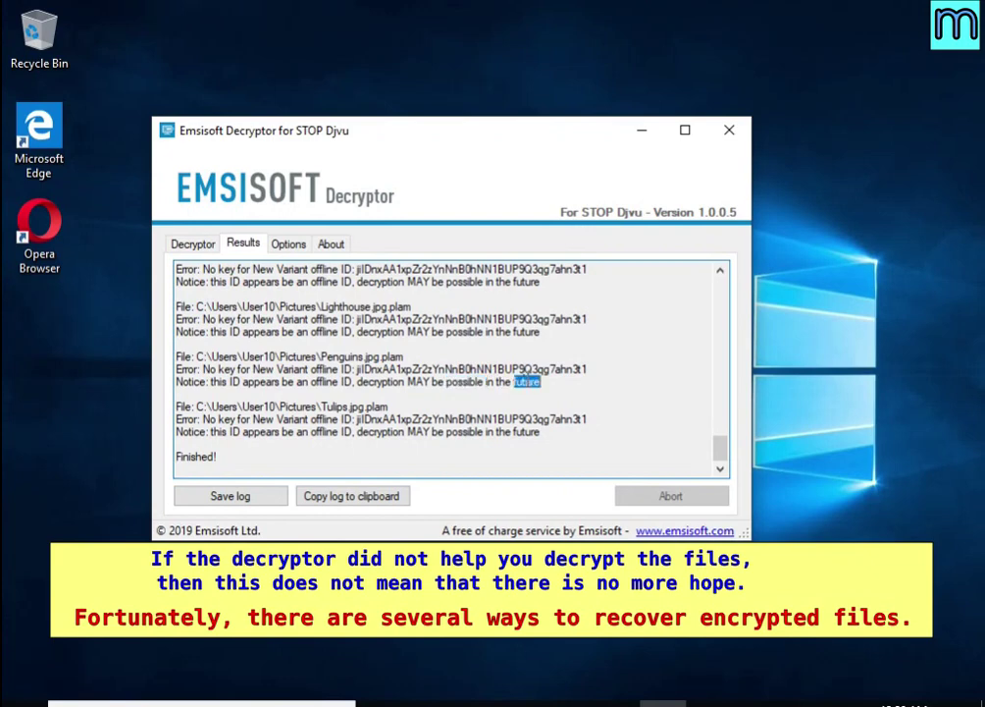
{"action": "left_click", "coordinate": [512, 406]}
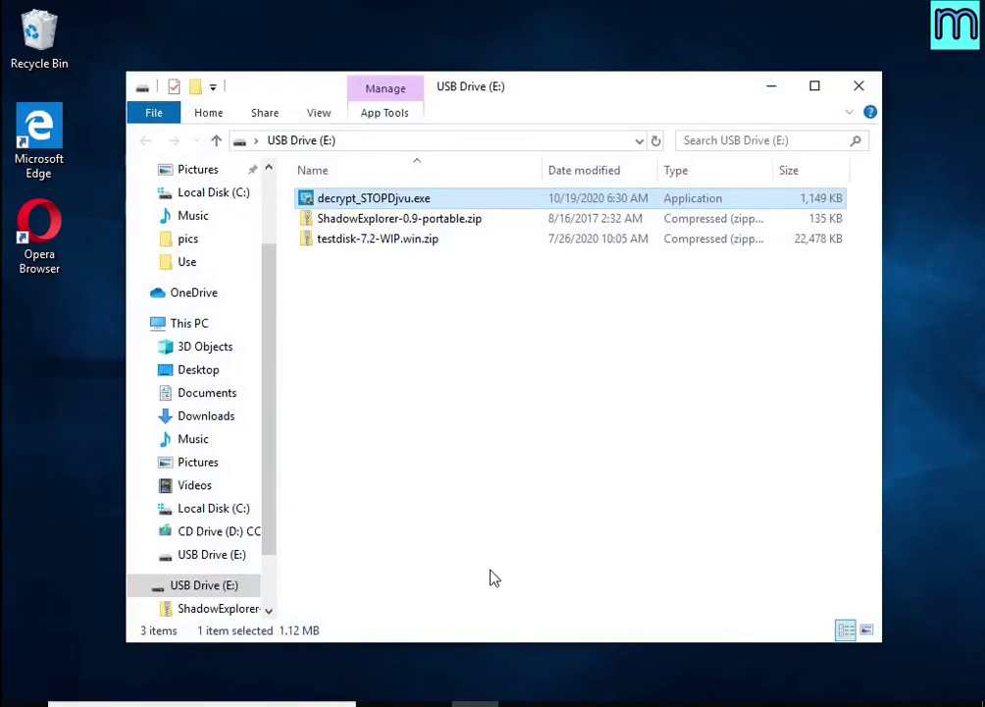
Step: Extract ShadowExplorer-0.9-portable.zip from the USB drive into E:\ShadowExplorer-0.9-portable
{"action": "left_click", "coordinate": [361, 219]}
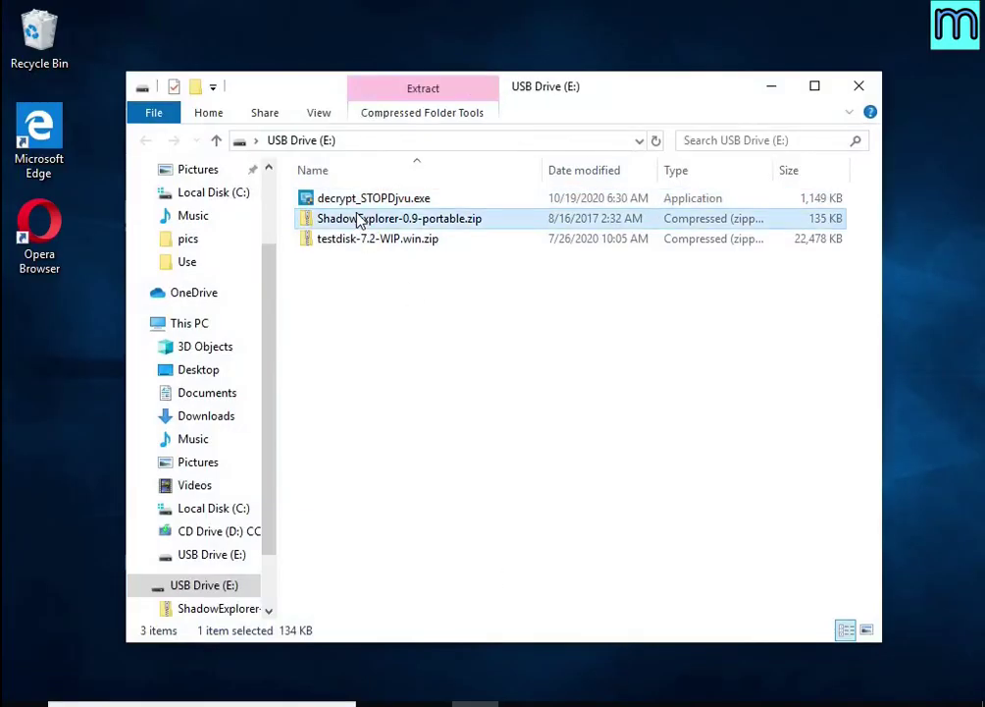
{"action": "right_click", "coordinate": [497, 229]}
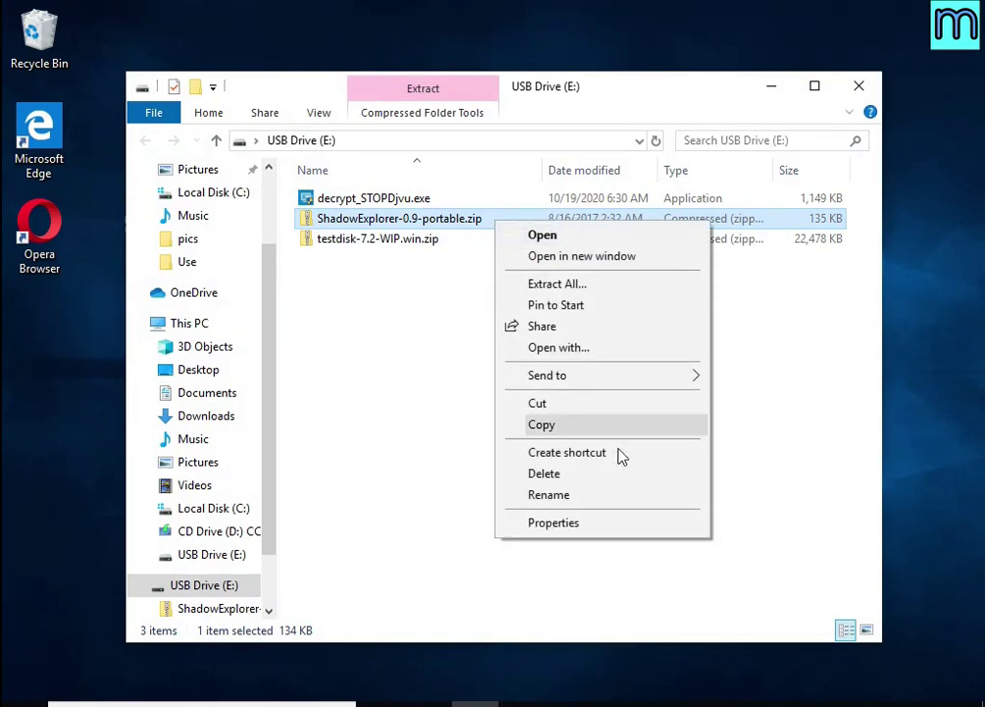
{"action": "left_click", "coordinate": [602, 285]}
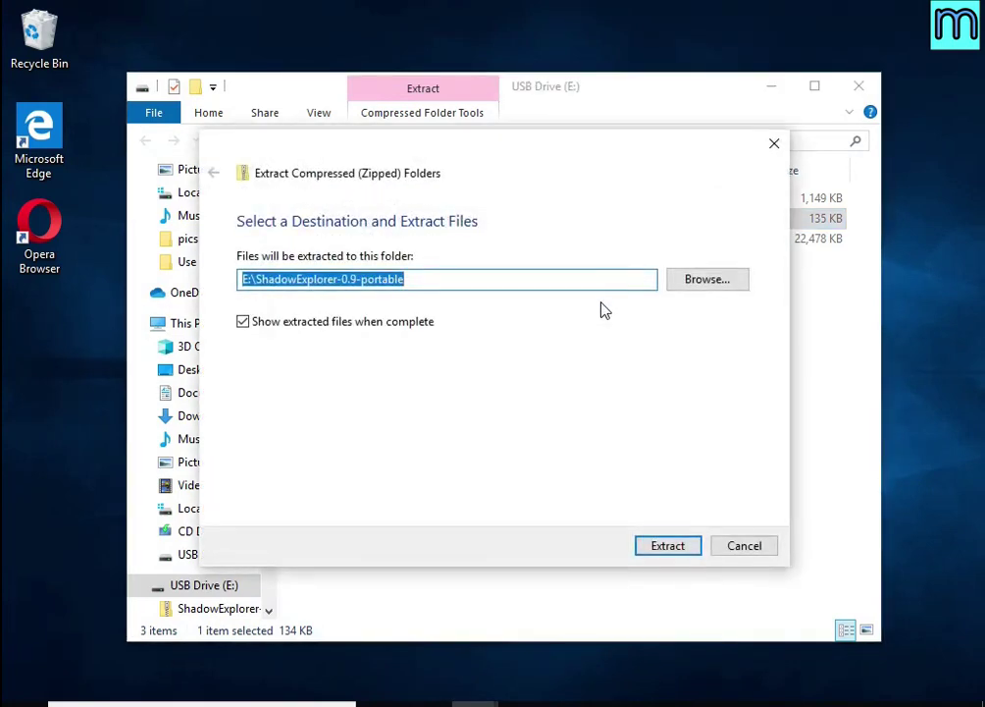
{"action": "left_click", "coordinate": [661, 544]}
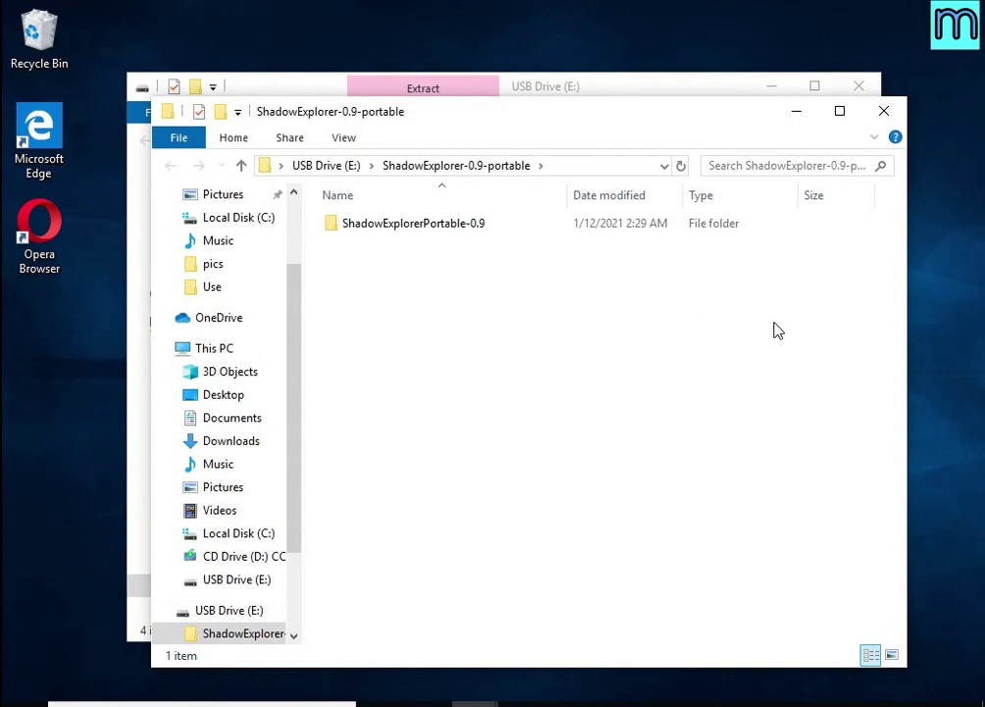
Step: Open the extracted ShadowExplorerPortable-0.9 folder and run ShadowExplorerPortable.exe, allowing it to make changes to the device
{"action": "double_click", "coordinate": [504, 224]}
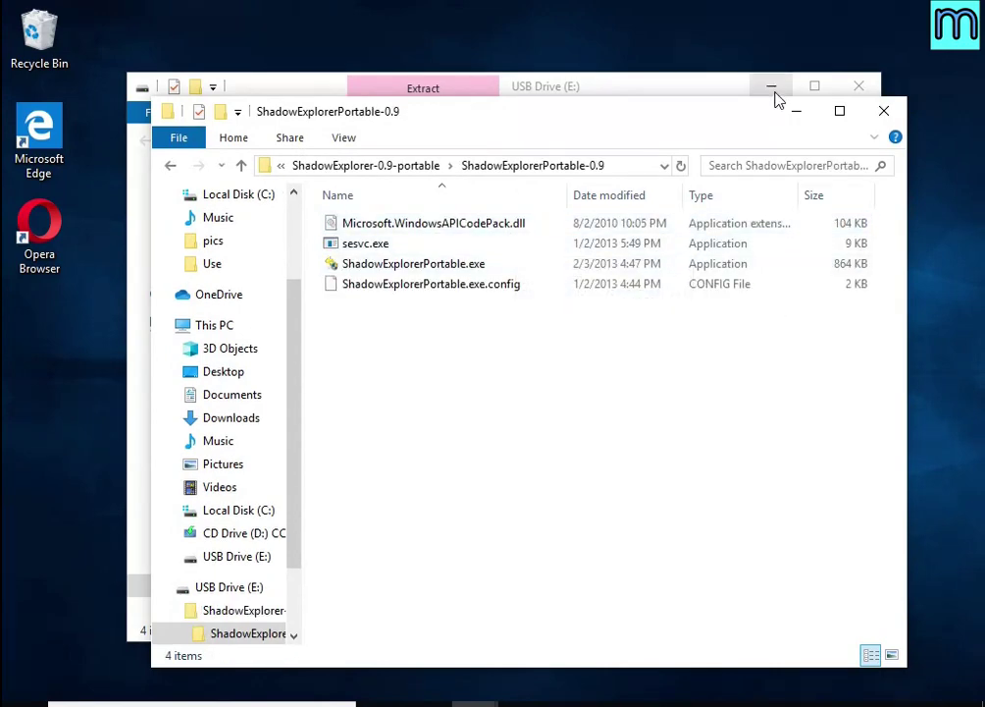
{"action": "left_click", "coordinate": [771, 88]}
{"action": "double_click", "coordinate": [481, 265]}
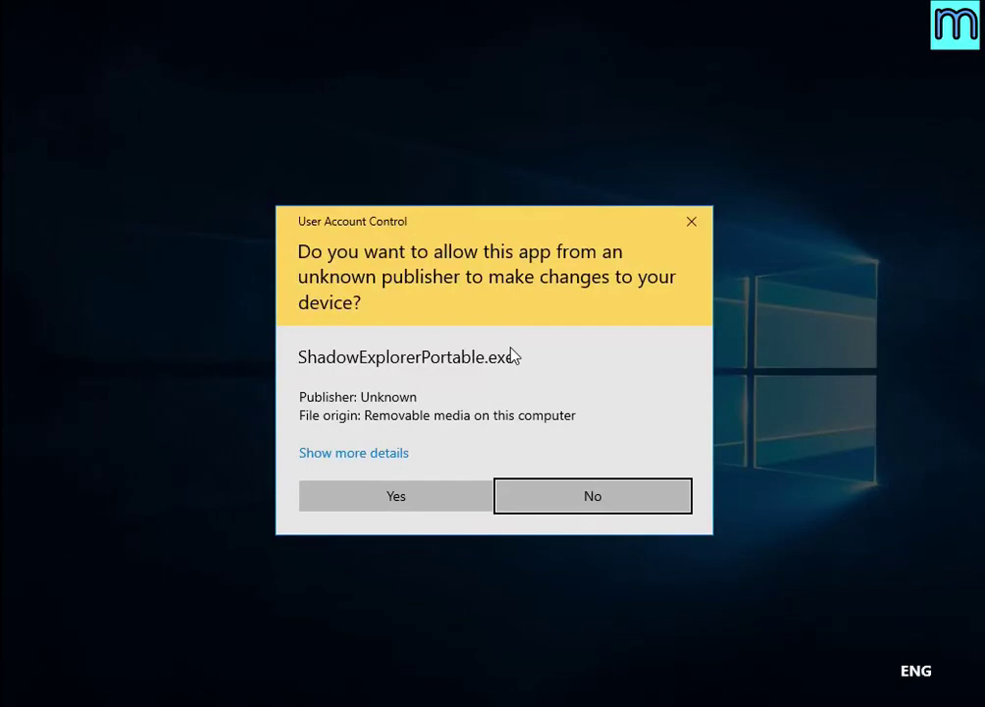
{"action": "left_click", "coordinate": [431, 501]}
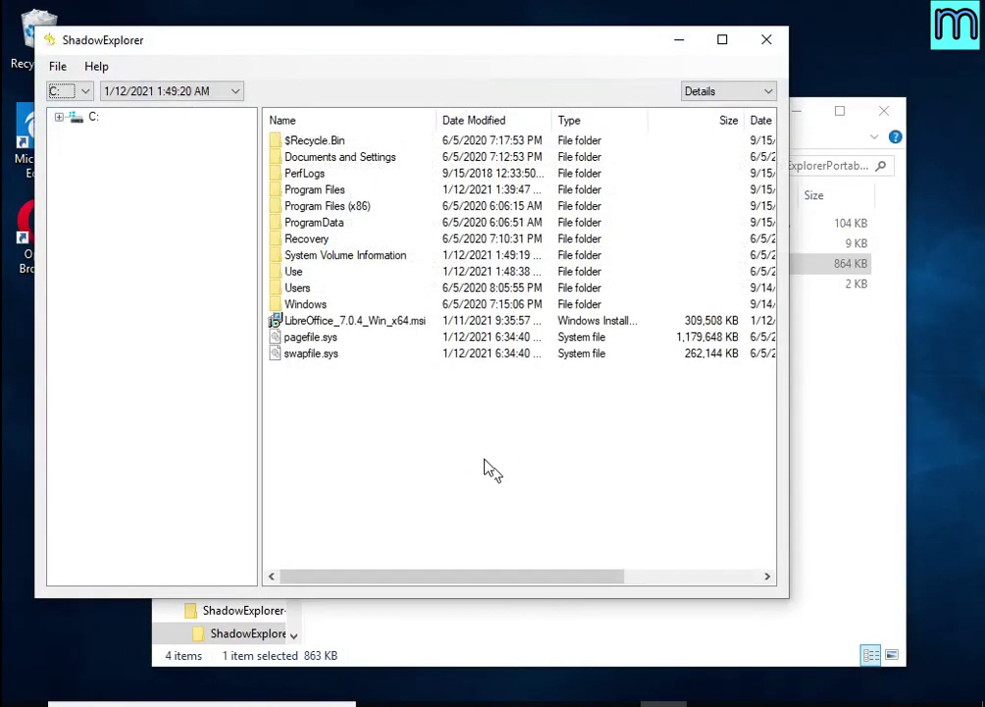
Step: Choose the 1/12/2021 1:49:20 AM shadow copy of drive C: and open User10's Documents folder
{"action": "left_click", "coordinate": [157, 91]}
{"action": "left_click", "coordinate": [157, 112]}
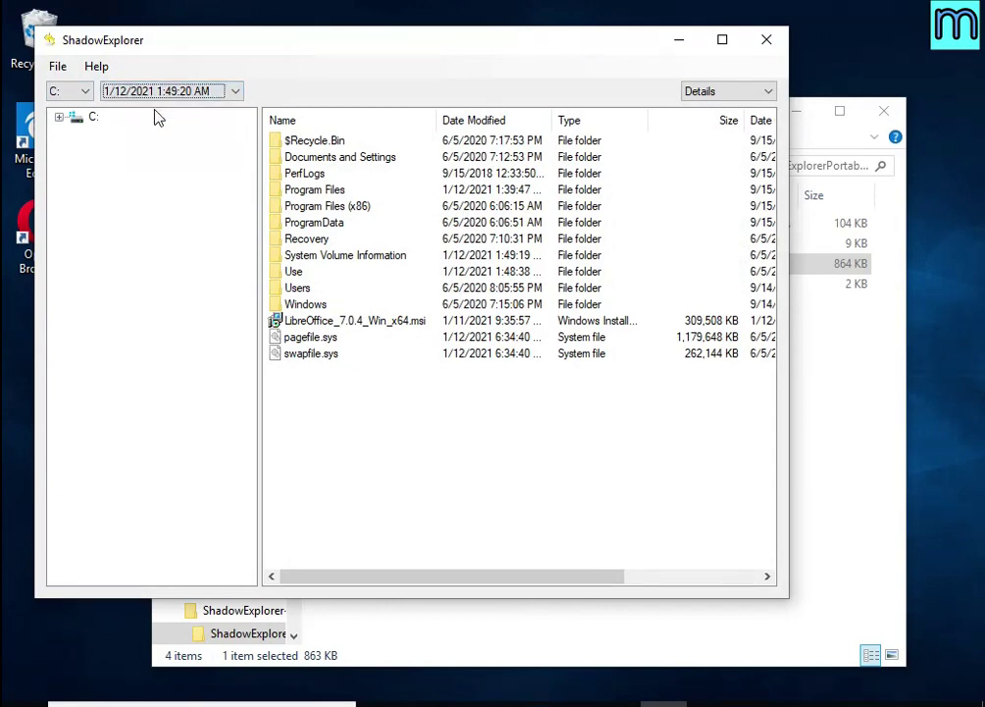
{"action": "double_click", "coordinate": [306, 293]}
{"action": "double_click", "coordinate": [301, 206]}
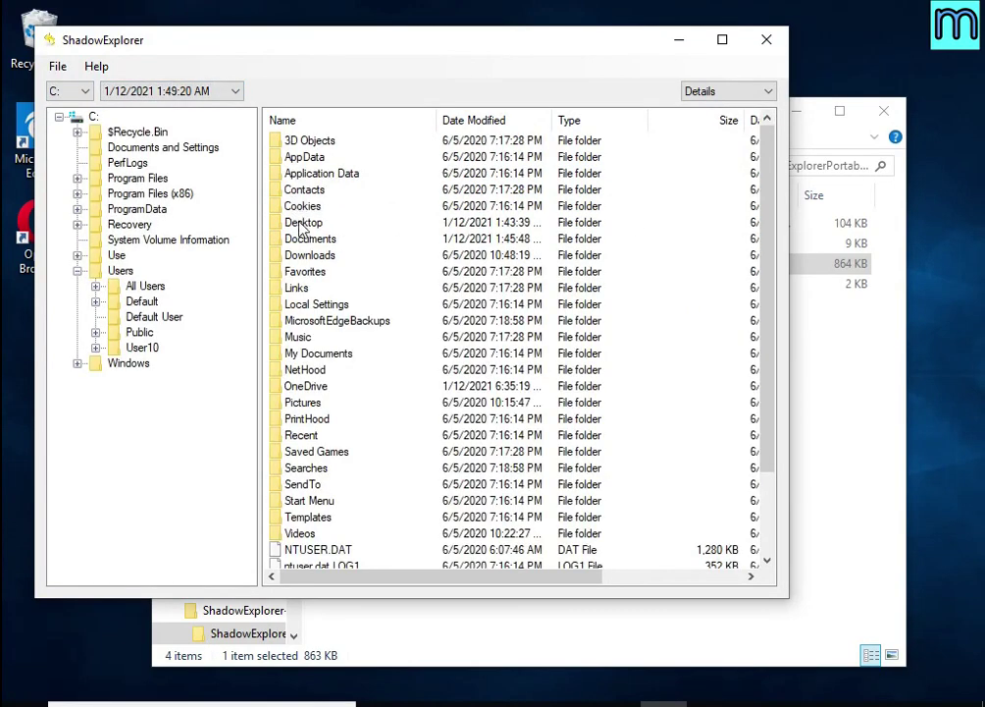
{"action": "double_click", "coordinate": [312, 240]}
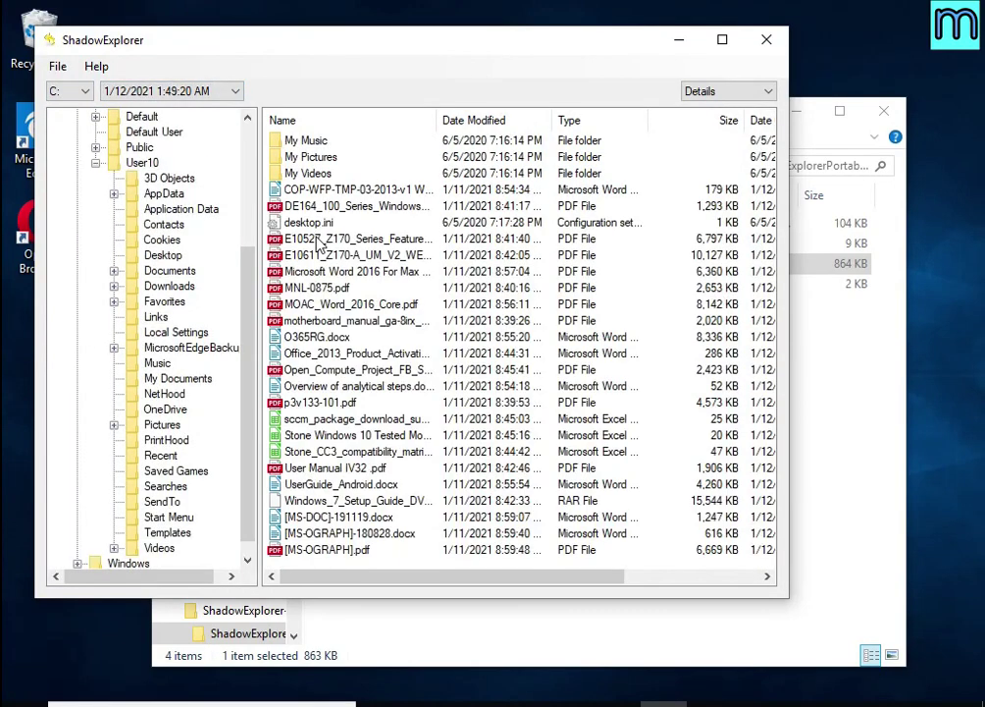
Step: Export the motherboard_manual_ga-8irx_e.pdf file from the shadow copy to USB Drive (E:)
{"action": "left_click", "coordinate": [389, 206]}
{"action": "left_click", "coordinate": [373, 254]}
{"action": "left_click", "coordinate": [359, 271]}
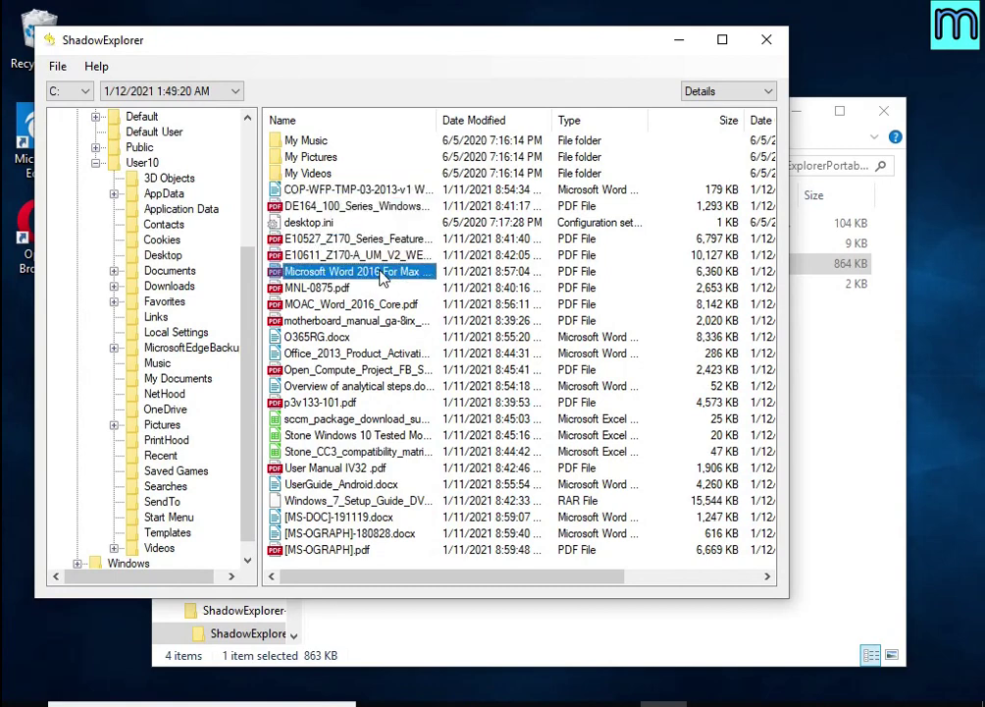
{"action": "left_click", "coordinate": [343, 287]}
{"action": "left_click", "coordinate": [334, 304]}
{"action": "right_click", "coordinate": [330, 322]}
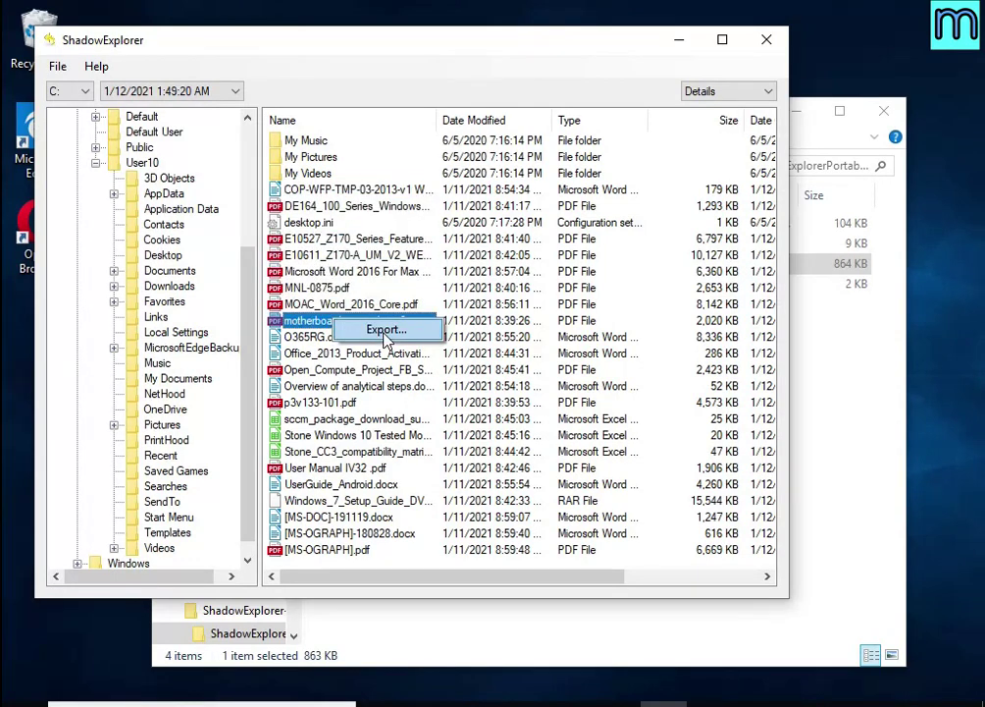
{"action": "left_click", "coordinate": [339, 330]}
{"action": "double_click", "coordinate": [455, 383]}
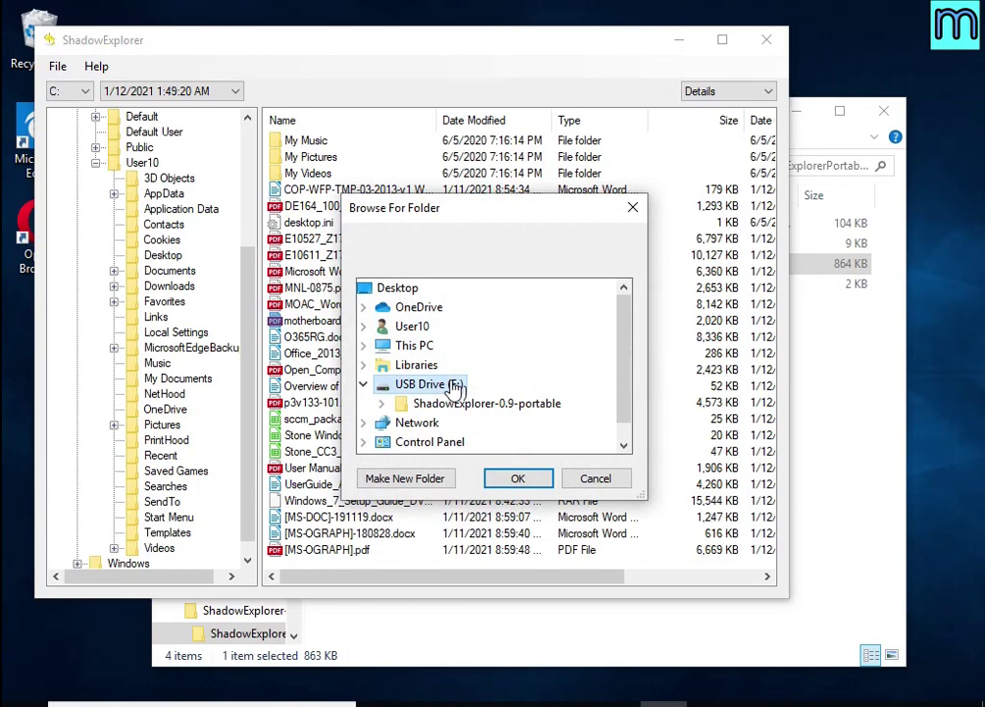
{"action": "left_click", "coordinate": [518, 478]}
Step: Export Office_2013_Product_Activation.docx and p3v133-101.pdf from the shadow copy to USB Drive (E:)
{"action": "right_click", "coordinate": [416, 357]}
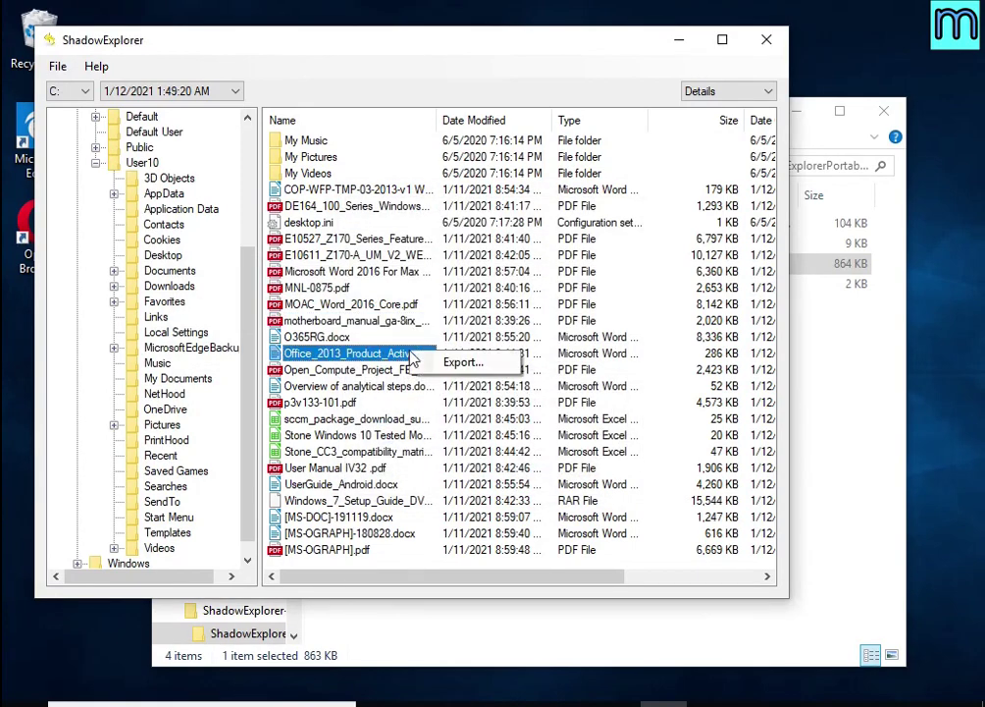
{"action": "left_click", "coordinate": [440, 364]}
{"action": "left_click", "coordinate": [517, 479]}
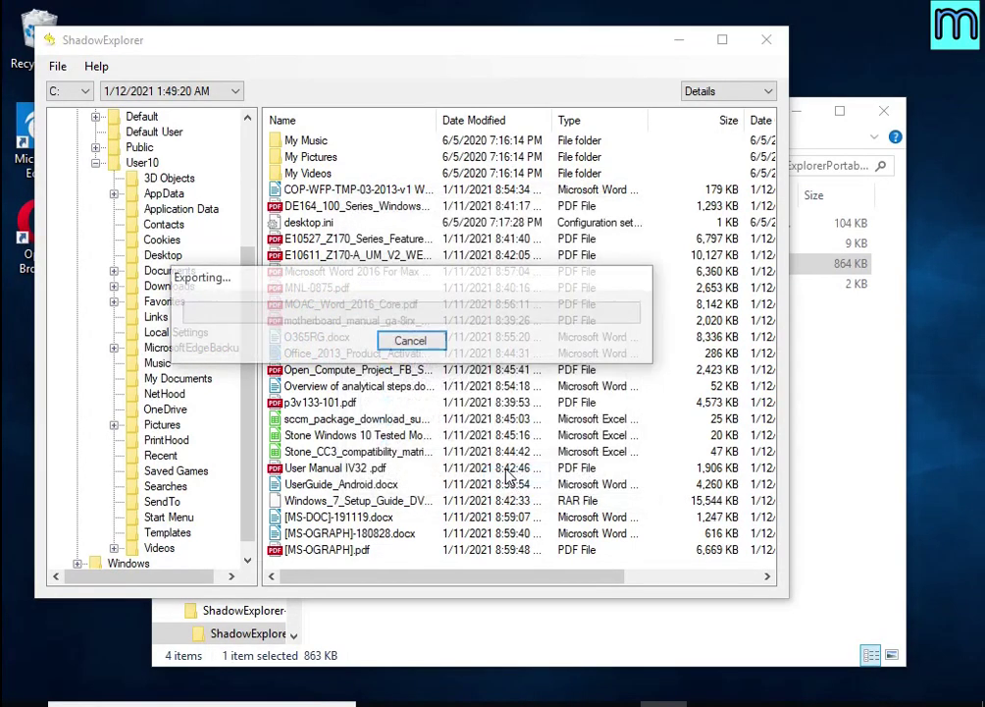
{"action": "right_click", "coordinate": [354, 408]}
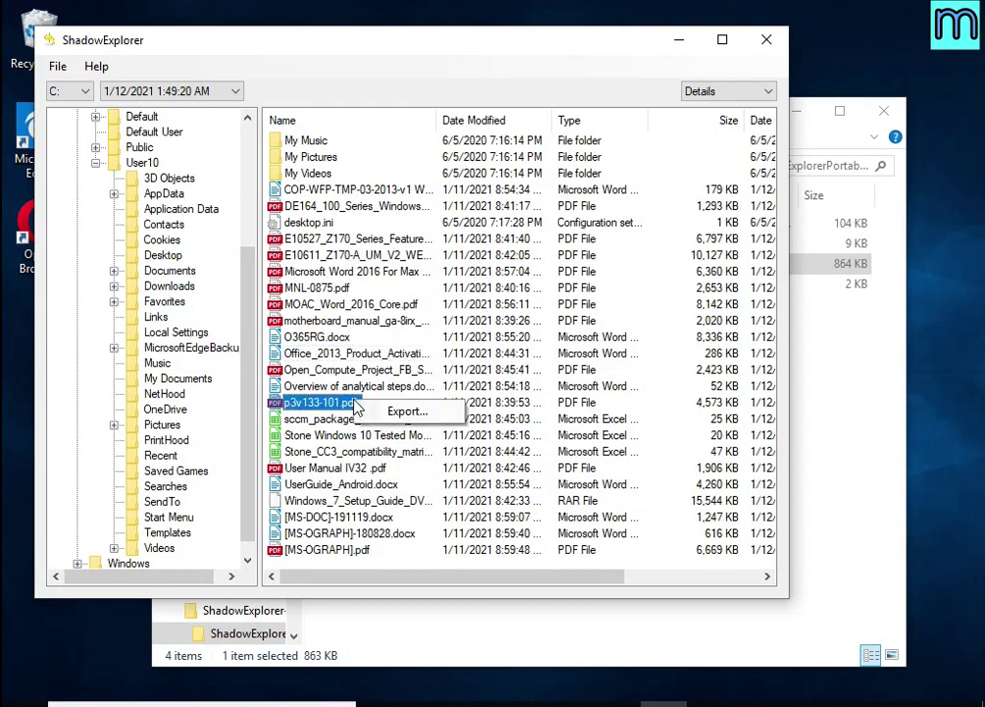
{"action": "left_click", "coordinate": [407, 410]}
{"action": "left_click", "coordinate": [511, 538]}
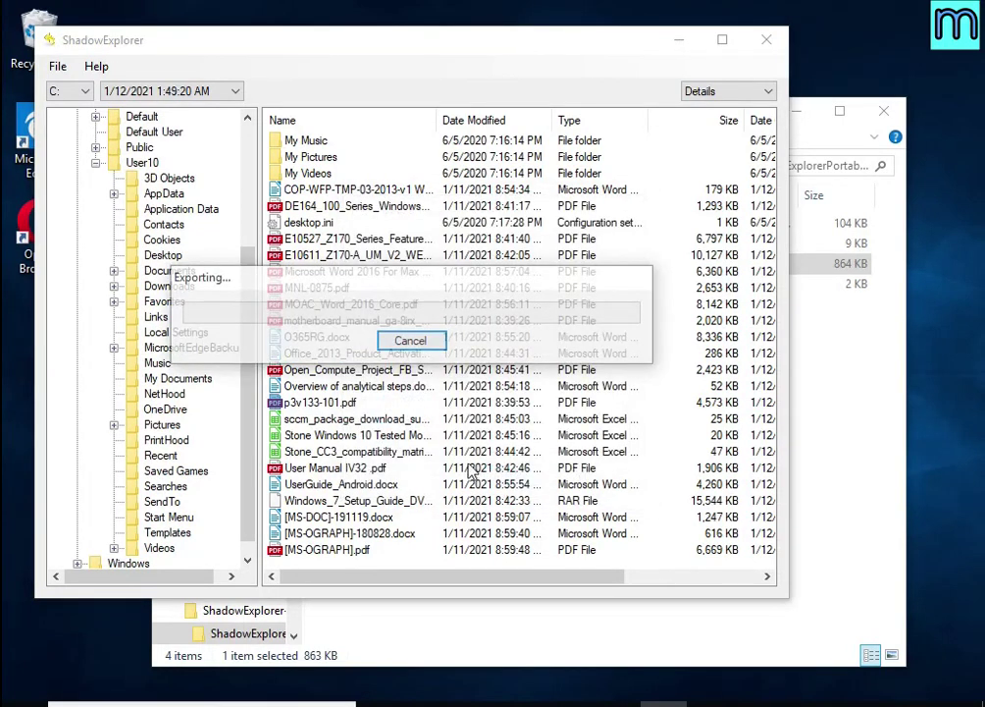
Step: Export the Stone Windows 10 Tested Models List.xlsx workbook from the shadow copy to USB Drive (E:)
{"action": "left_click", "coordinate": [359, 420]}
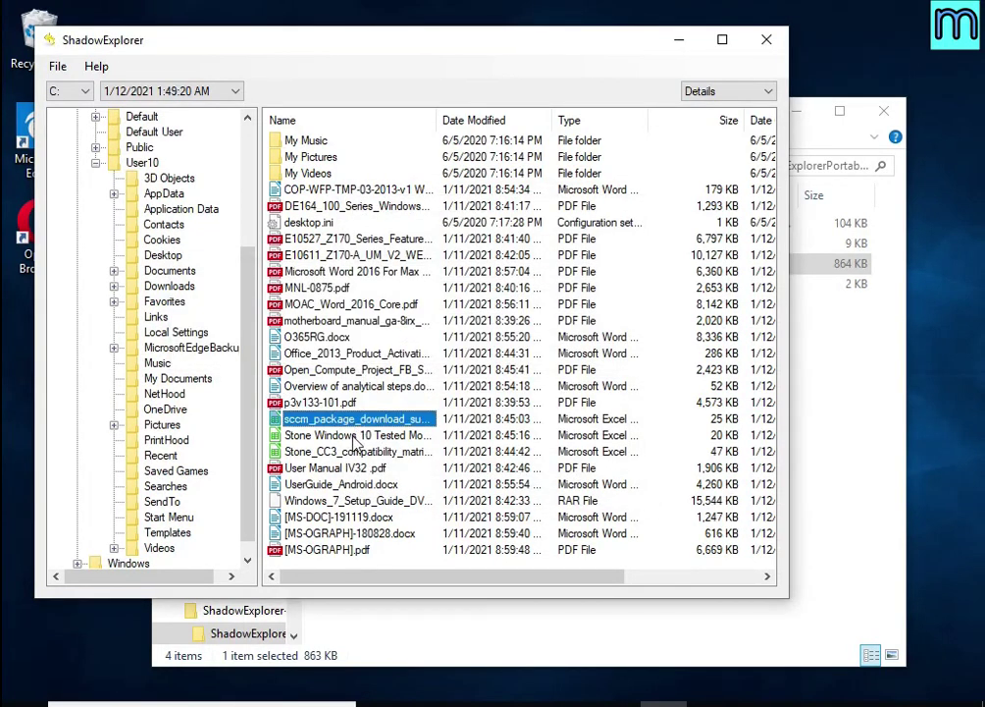
{"action": "right_click", "coordinate": [357, 437]}
{"action": "left_click", "coordinate": [397, 447]}
{"action": "left_click", "coordinate": [491, 476]}
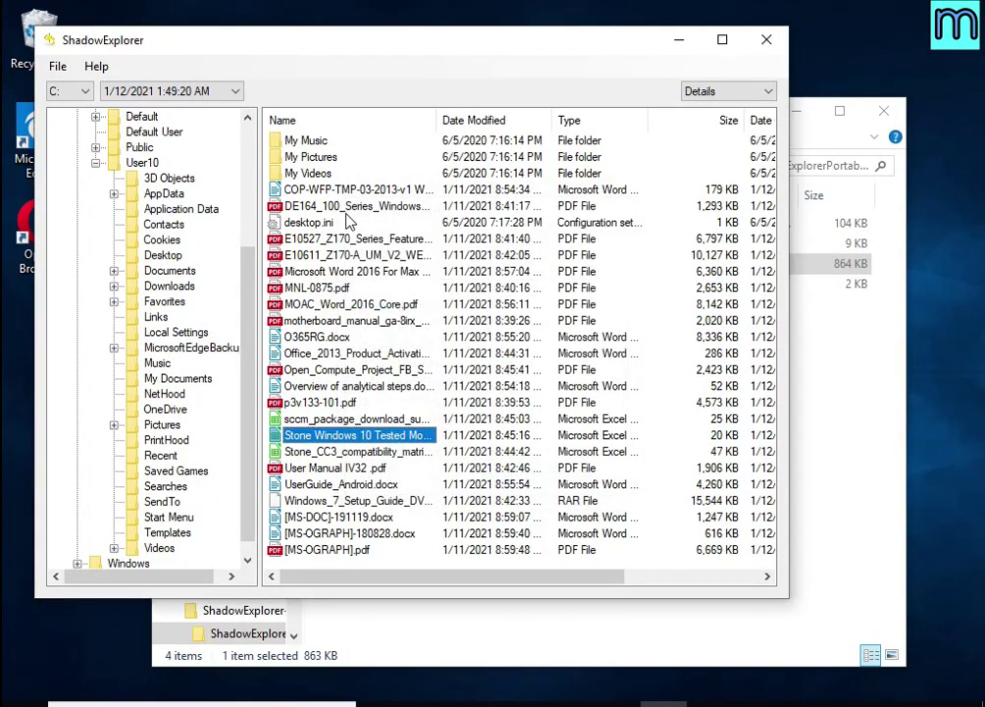
Step: Open User10's Pictures folder in the shadow copy and export Hydrangeas.jpg to USB Drive (E:)
{"action": "left_click", "coordinate": [166, 426]}
{"action": "left_click", "coordinate": [315, 173]}
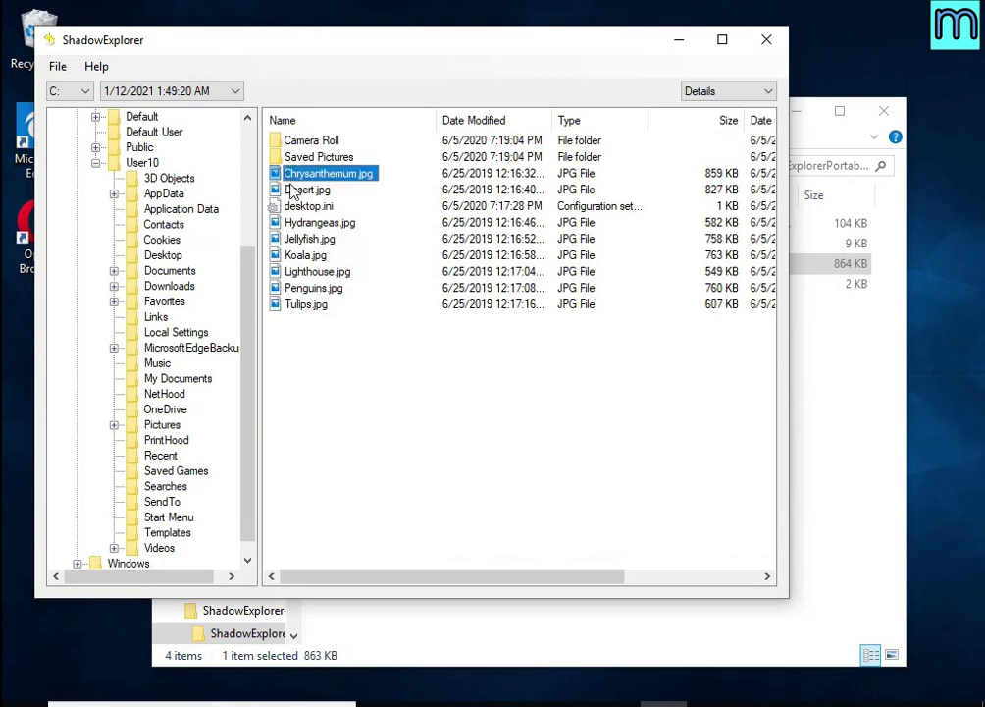
{"action": "left_click", "coordinate": [304, 222]}
{"action": "right_click", "coordinate": [287, 226]}
{"action": "left_click", "coordinate": [330, 234]}
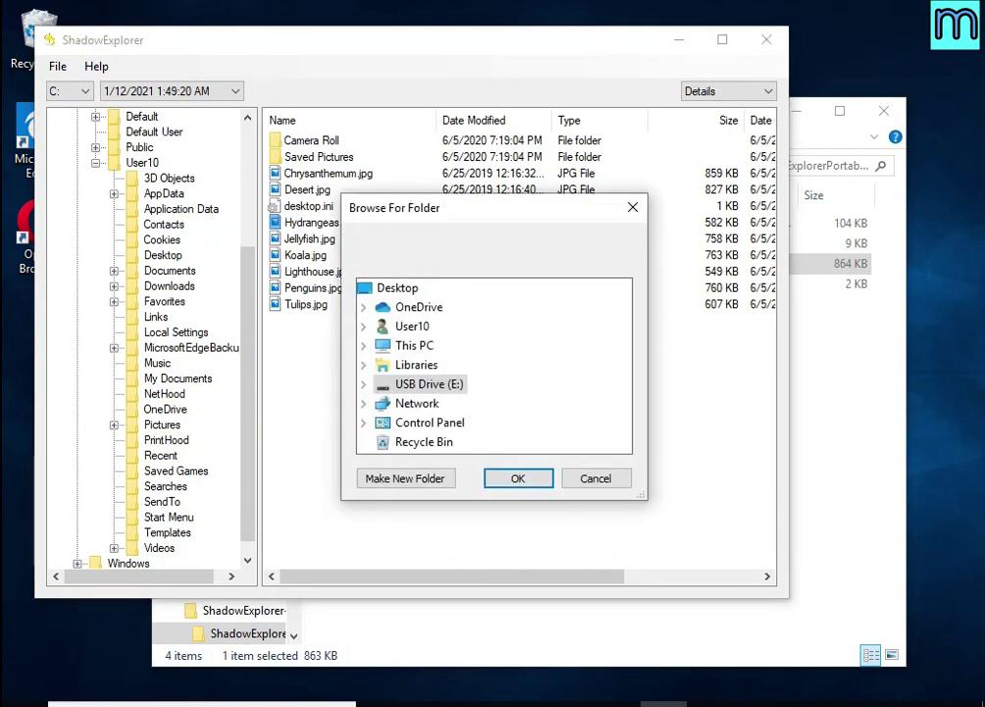
{"action": "left_click", "coordinate": [512, 478]}
Step: Export Lighthouse.jpg and Chrysanthemum.jpg from the shadow copy to USB Drive (E:), and close ShadowExplorer
{"action": "left_click", "coordinate": [297, 272]}
{"action": "right_click", "coordinate": [312, 270]}
{"action": "left_click", "coordinate": [365, 278]}
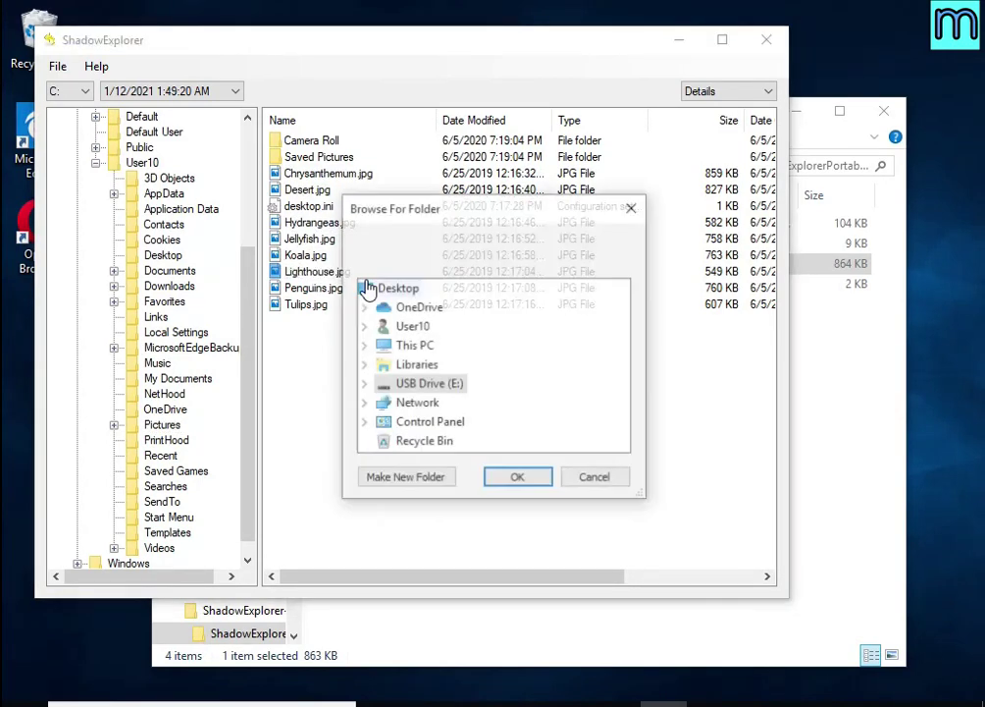
{"action": "left_click", "coordinate": [502, 475]}
{"action": "left_click", "coordinate": [365, 173]}
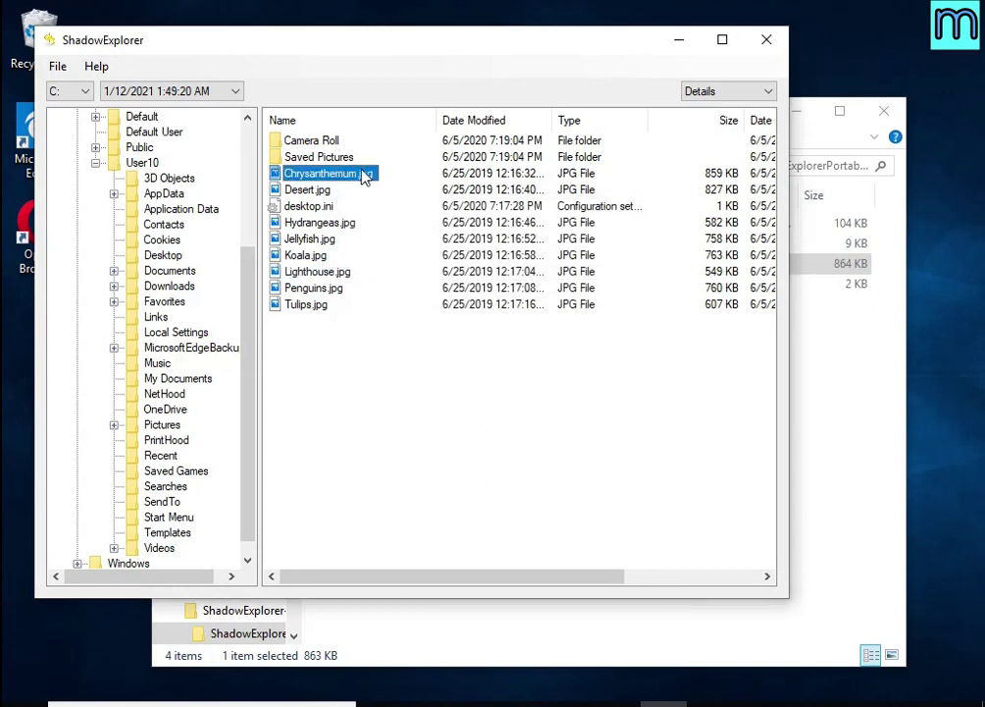
{"action": "right_click", "coordinate": [365, 173]}
{"action": "left_click", "coordinate": [416, 182]}
{"action": "left_click", "coordinate": [512, 479]}
{"action": "left_click", "coordinate": [767, 41]}
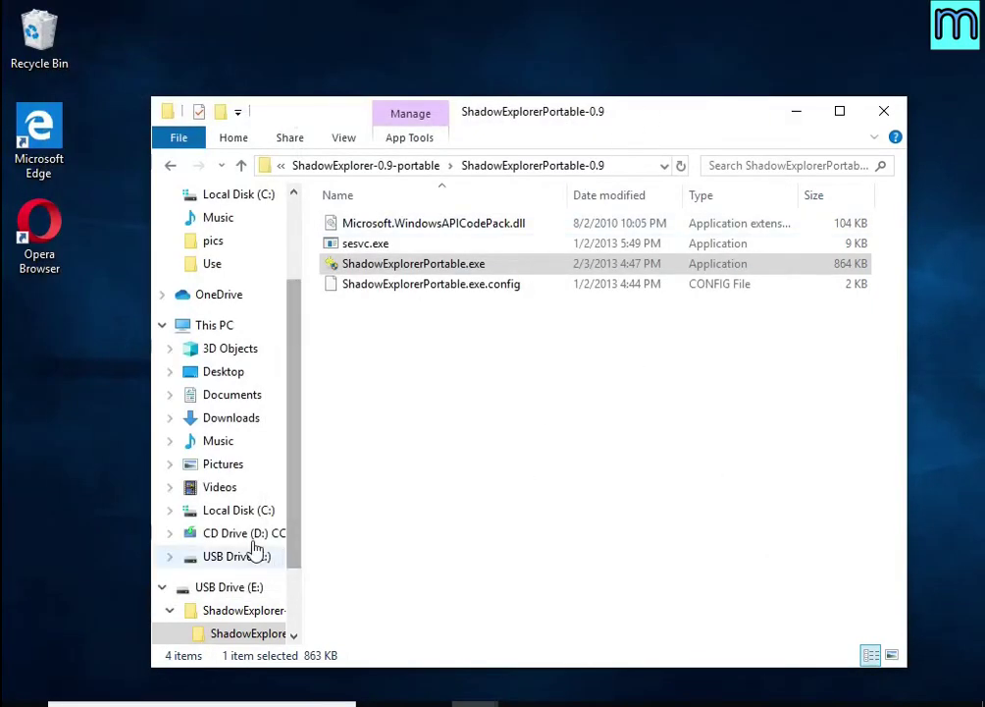
Step: View the recovered Chrysanthemum.jpg, Hydrangeas.jpg and Lighthouse.jpg pictures on USB Drive (E:), closing each one
{"action": "left_click", "coordinate": [190, 589]}
{"action": "left_click", "coordinate": [436, 247]}
{"action": "double_click", "coordinate": [438, 252]}
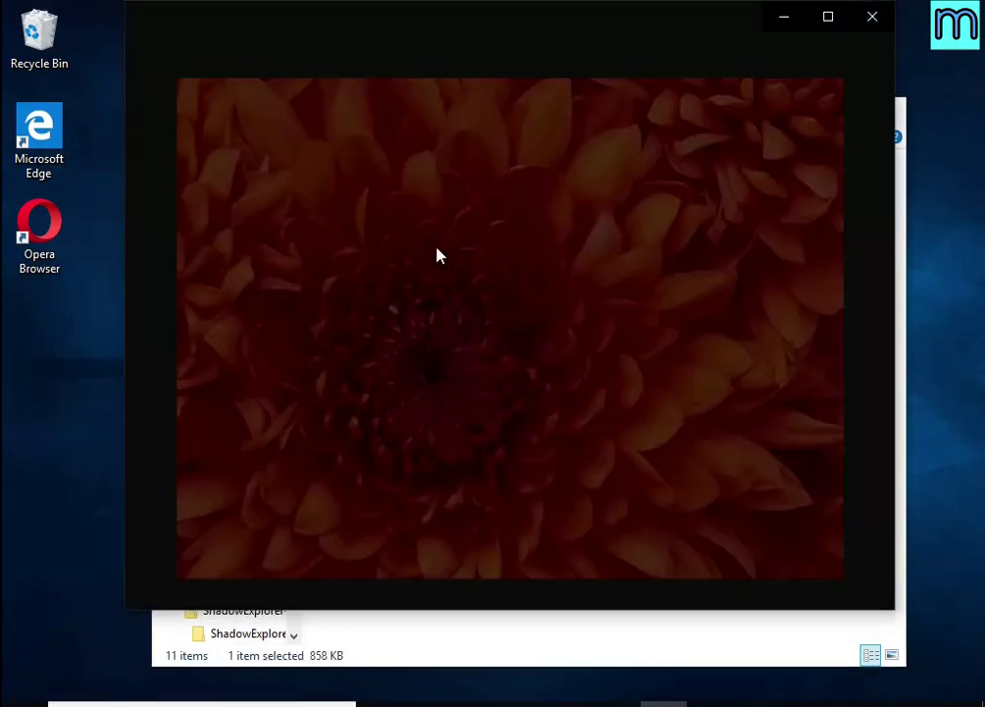
{"action": "left_click", "coordinate": [869, 19]}
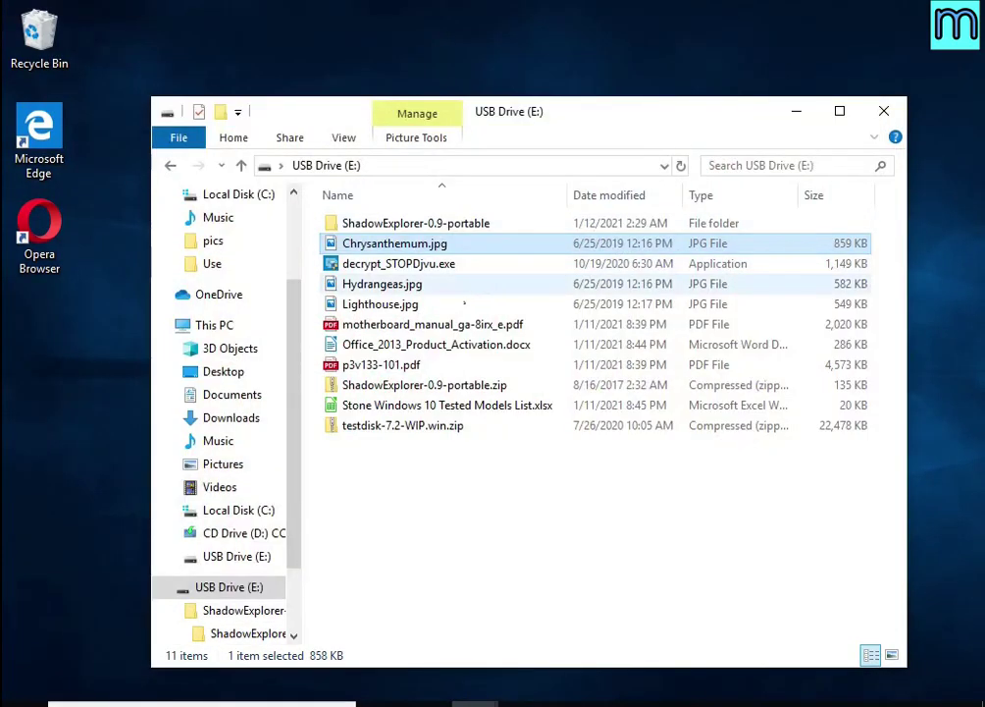
{"action": "double_click", "coordinate": [410, 269]}
{"action": "left_click", "coordinate": [872, 17]}
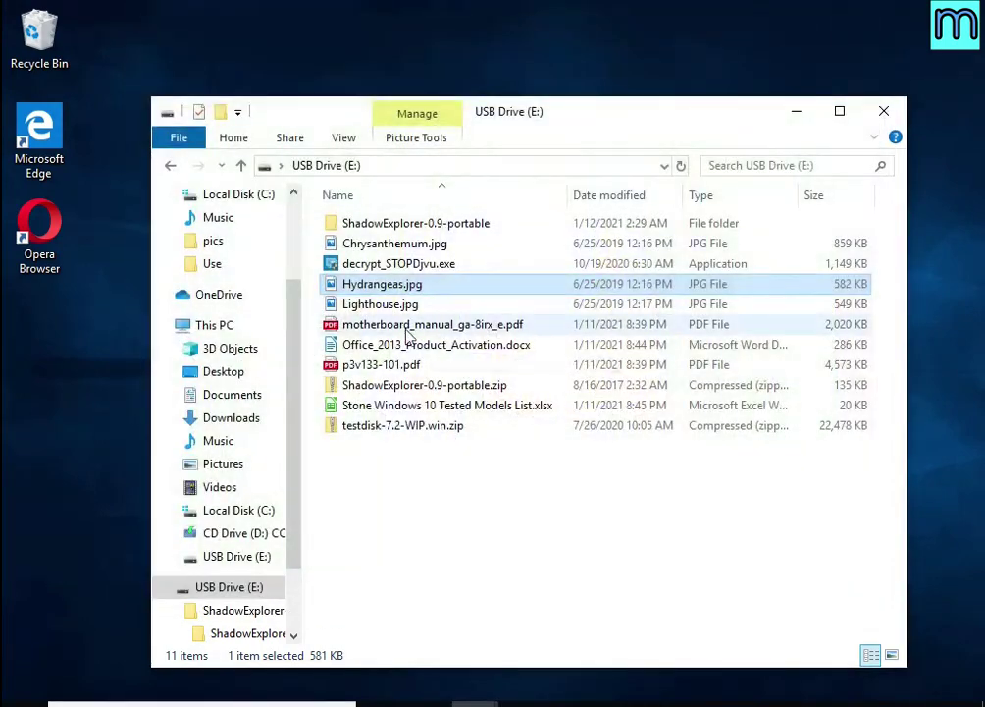
{"action": "double_click", "coordinate": [404, 295]}
{"action": "left_click", "coordinate": [872, 16]}
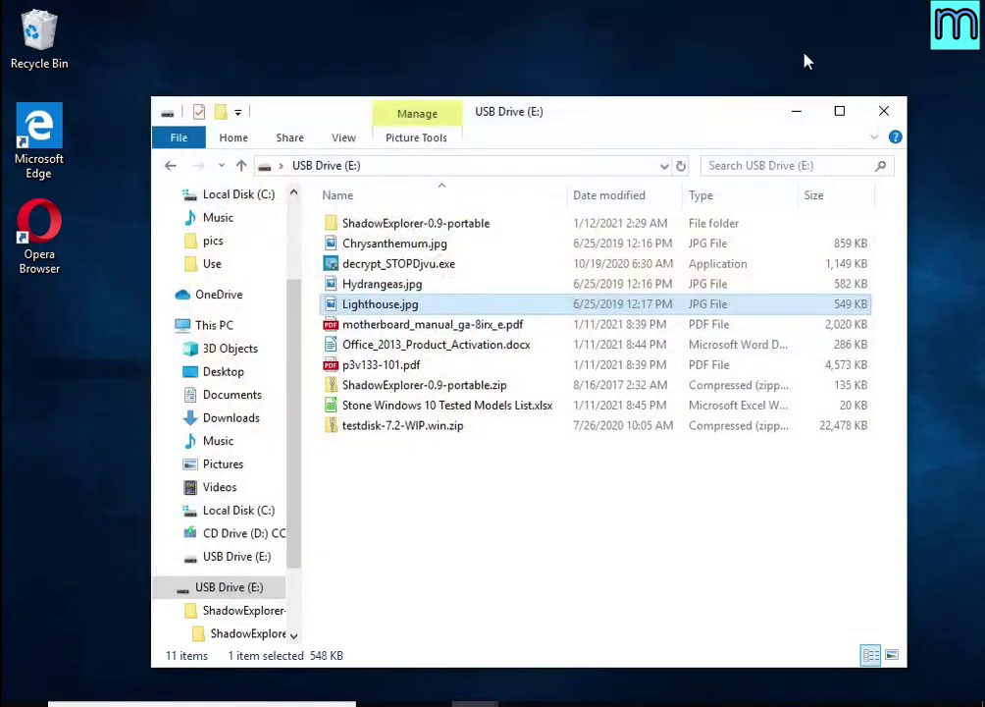
Step: View the recovered motherboard_manual_ga-8irx_e.pdf and Office_2013_Product_Activation.docx on USB Drive (E:), leaving each one after checking its pages
{"action": "double_click", "coordinate": [501, 325]}
{"action": "left_click", "coordinate": [501, 319]}
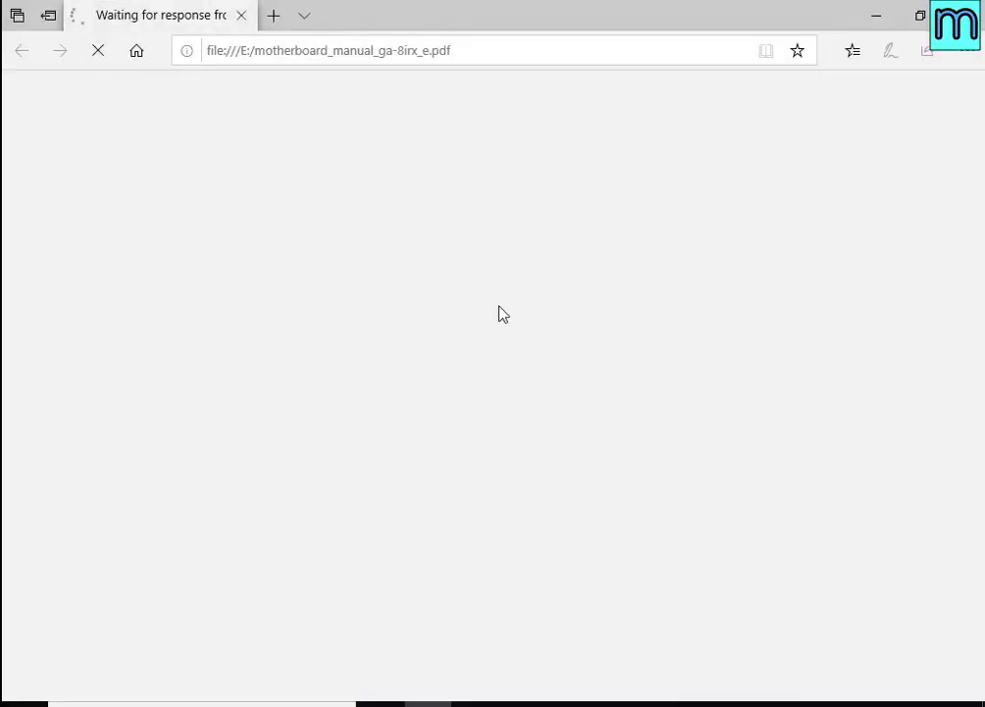
{"action": "scroll", "coordinate": [672, 242], "scroll_direction": "down", "scroll_amount": 10}
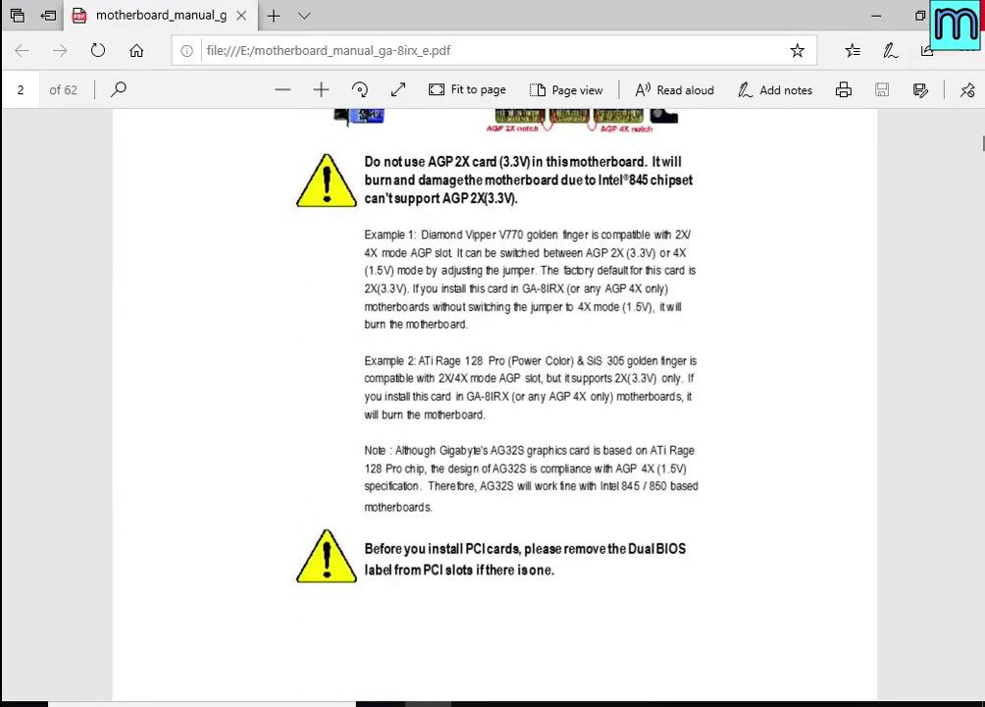
{"action": "left_click", "coordinate": [871, 15]}
{"action": "double_click", "coordinate": [469, 345]}
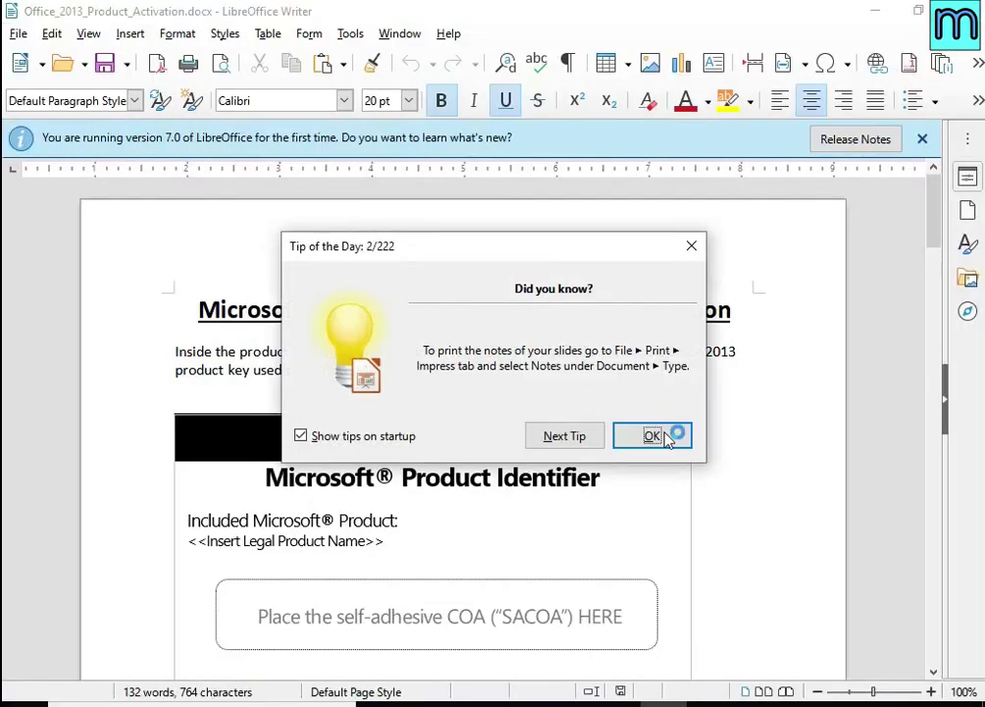
{"action": "left_click", "coordinate": [666, 433]}
{"action": "scroll", "coordinate": [484, 357], "scroll_direction": "down", "scroll_amount": 5}
{"action": "scroll", "coordinate": [484, 357], "scroll_direction": "down", "scroll_amount": 3}
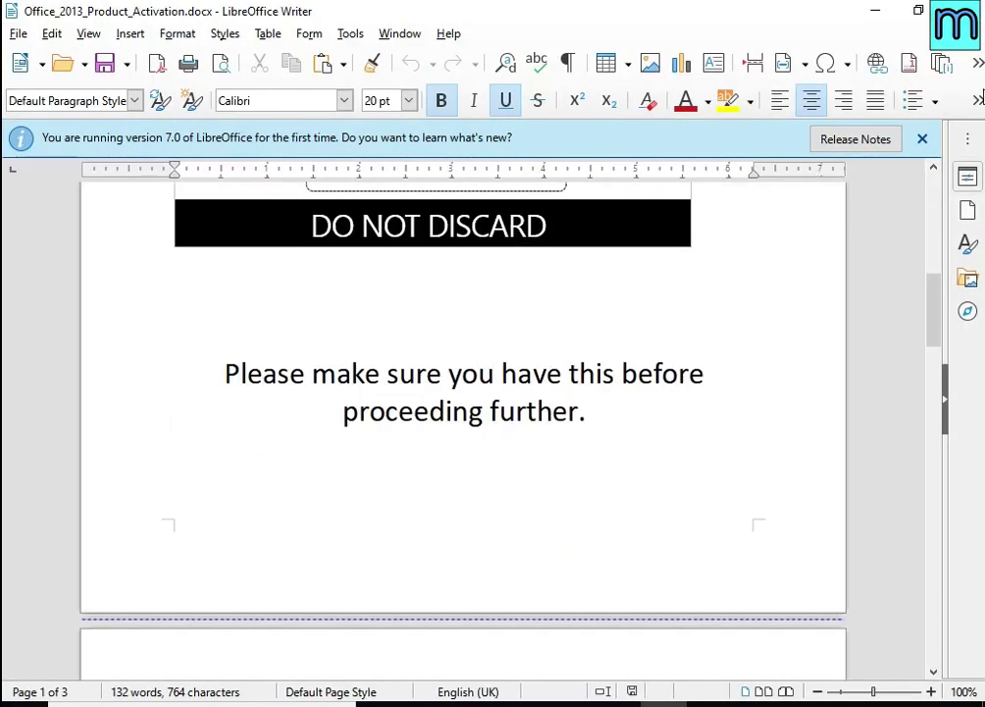
{"action": "key", "text": "alt+F4"}
Step: View the recovered p3v133-101.pdf and Stone Windows 10 Tested Models List.xlsx on USB Drive (E:), closing each one
{"action": "left_click", "coordinate": [412, 372]}
{"action": "double_click", "coordinate": [414, 377]}
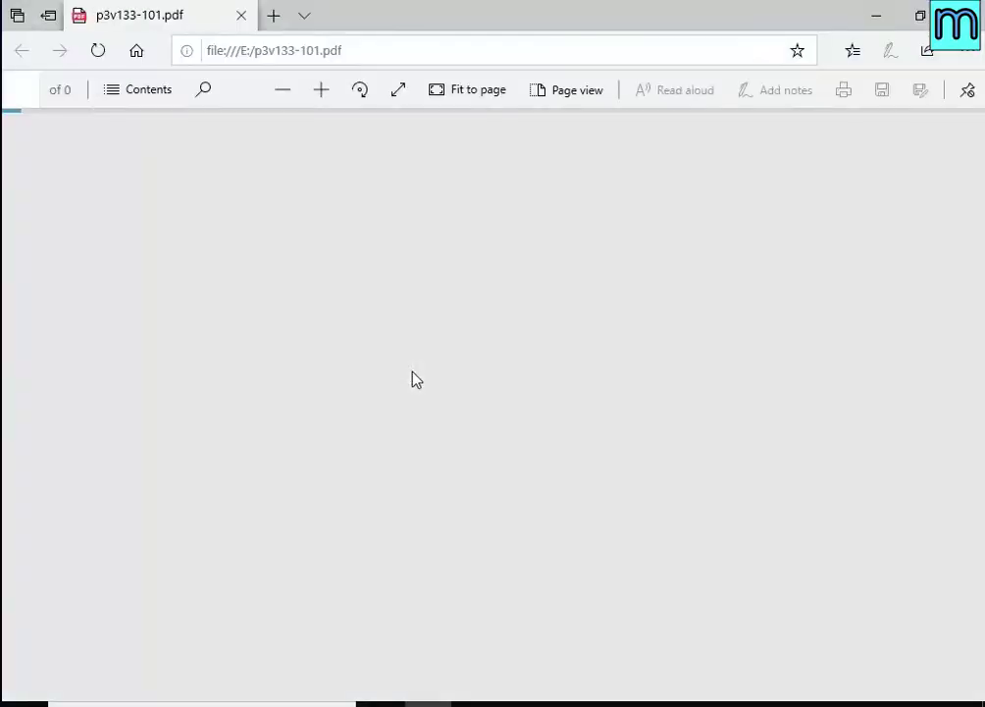
{"action": "scroll", "coordinate": [473, 341], "scroll_direction": "down", "scroll_amount": 2}
{"action": "key", "text": "alt+F4"}
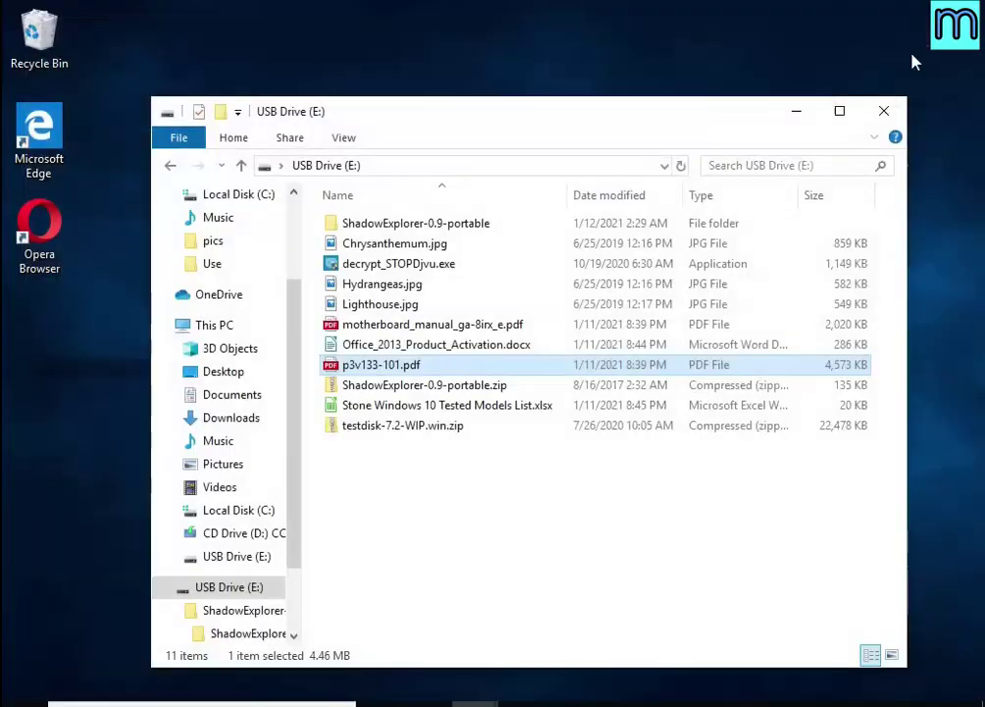
{"action": "double_click", "coordinate": [449, 404]}
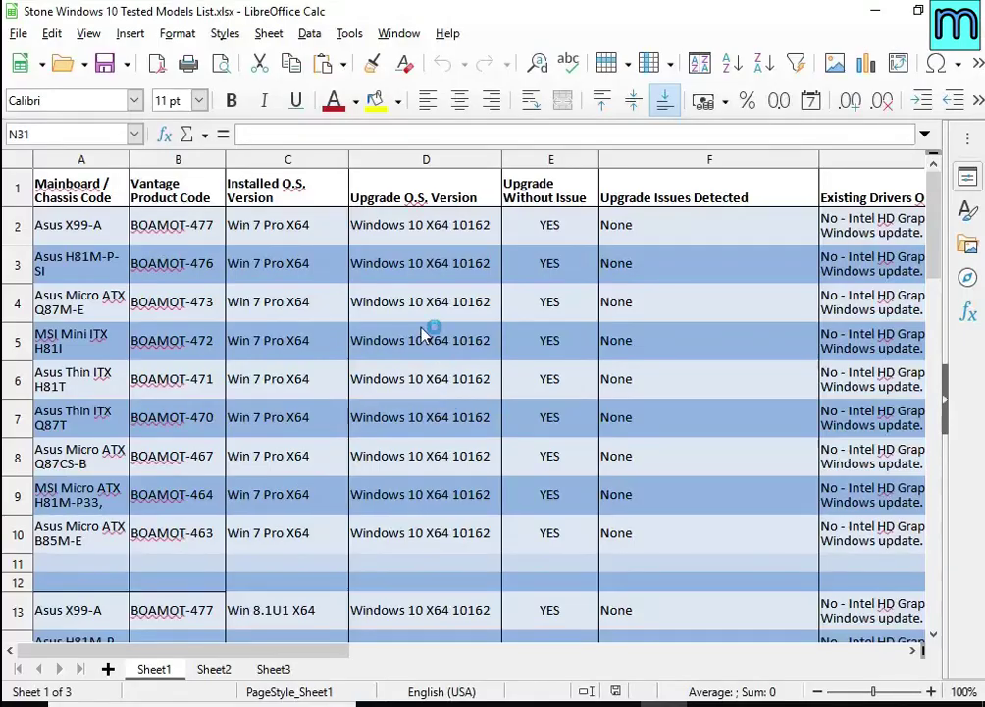
{"action": "key", "text": "alt+F4"}
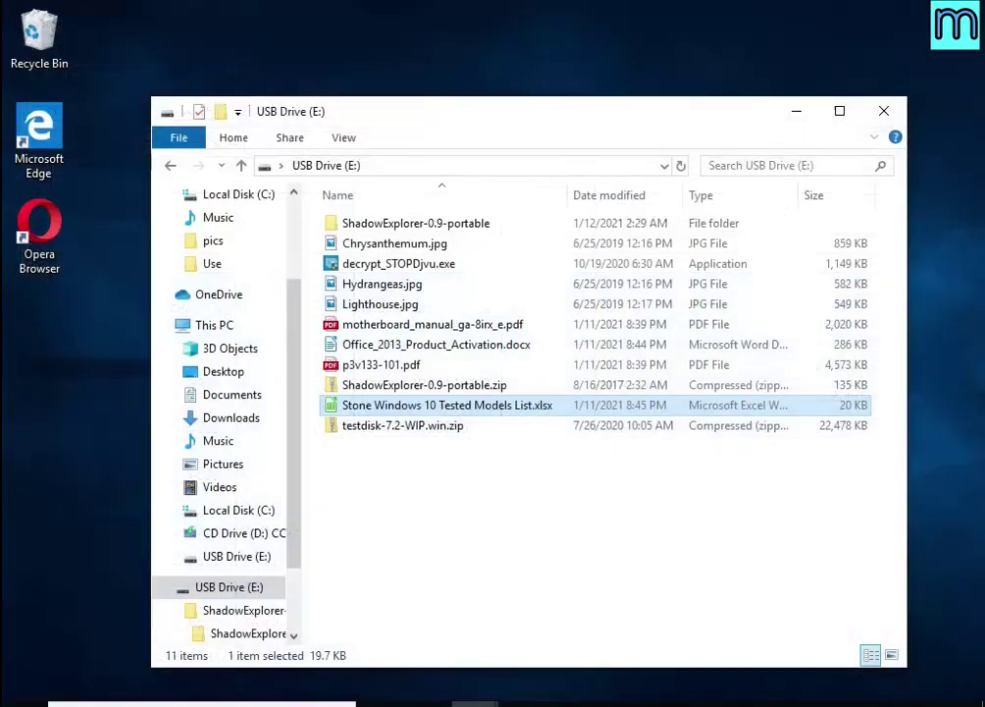
{"action": "left_click", "coordinate": [462, 481]}
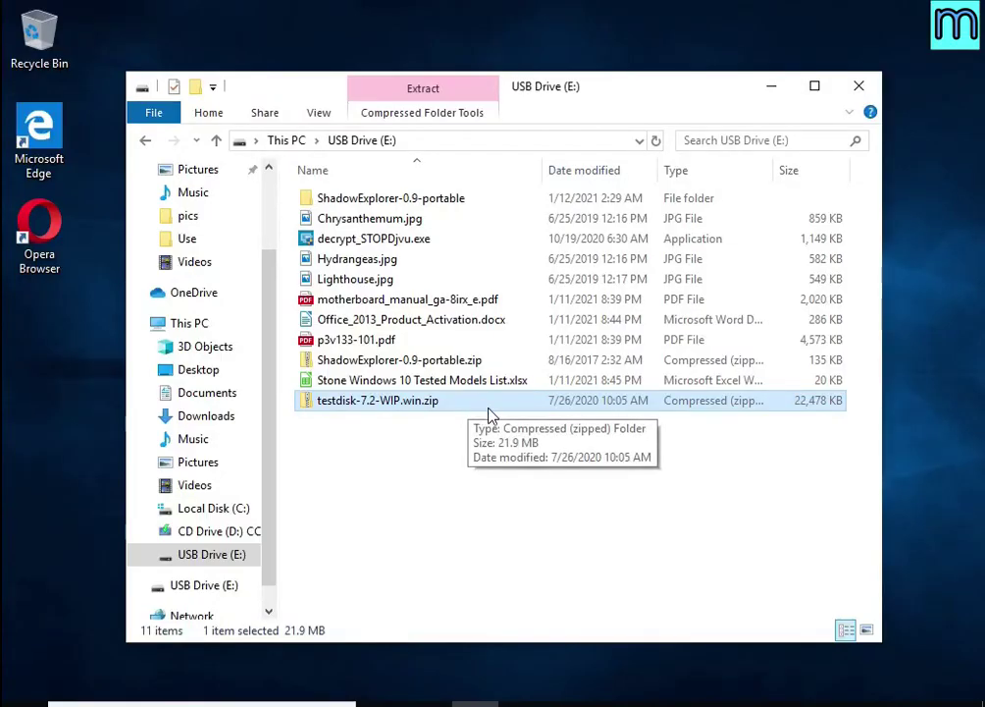
Step: Extract testdisk-7.2-WIP.win.zip on USB Drive (E:) to the folder E:\testdisk-7.2-WIP.win
{"action": "right_click", "coordinate": [504, 407]}
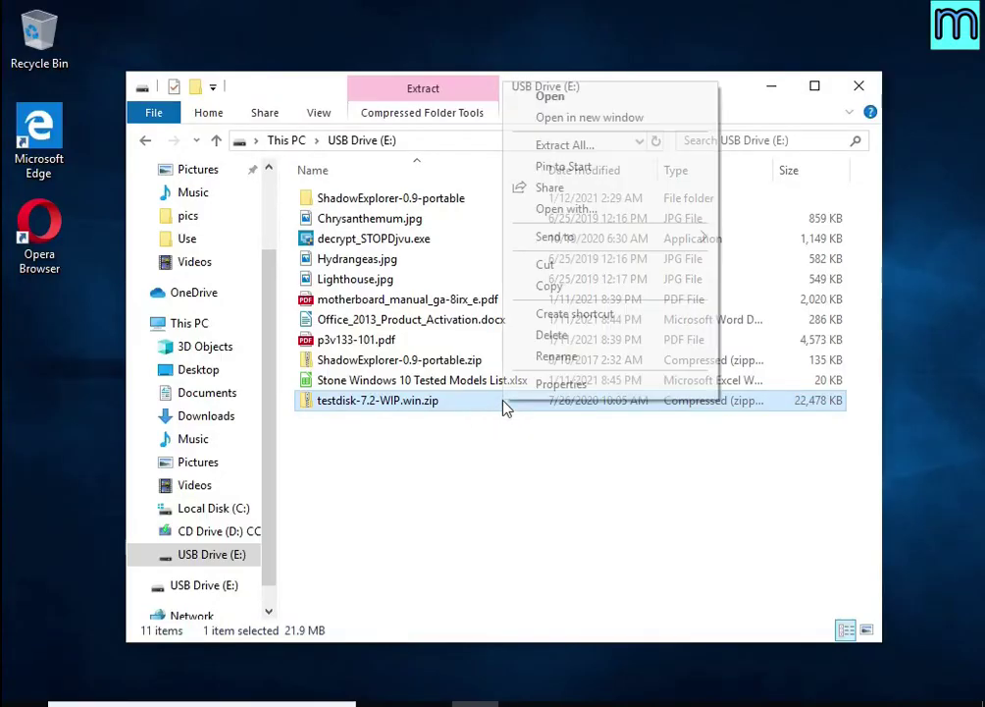
{"action": "left_click", "coordinate": [616, 159]}
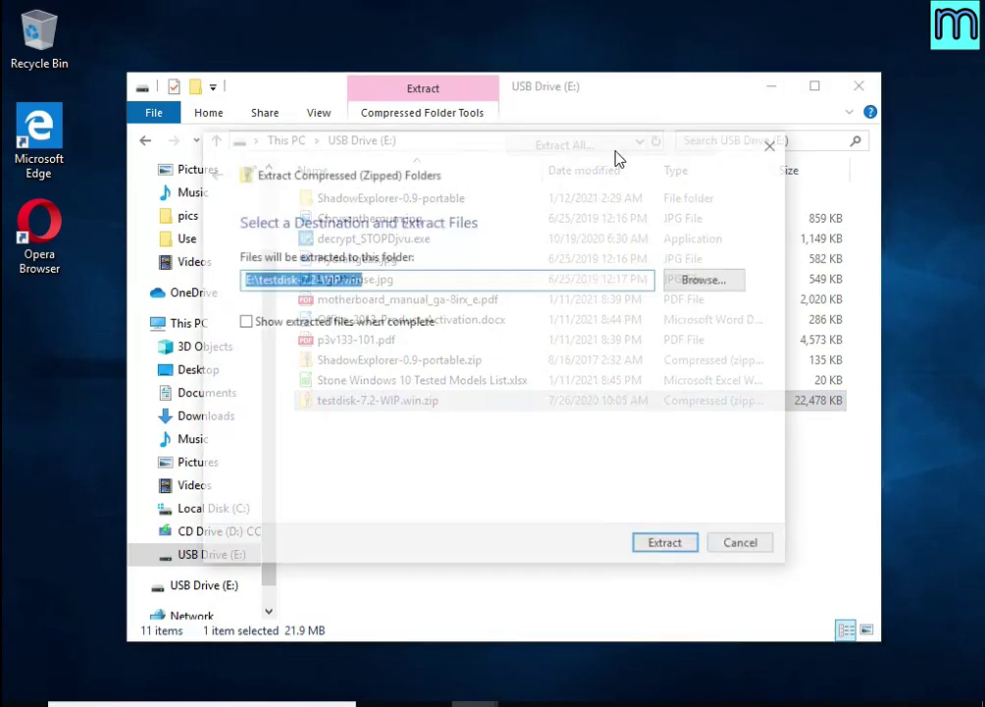
{"action": "left_click", "coordinate": [680, 546]}
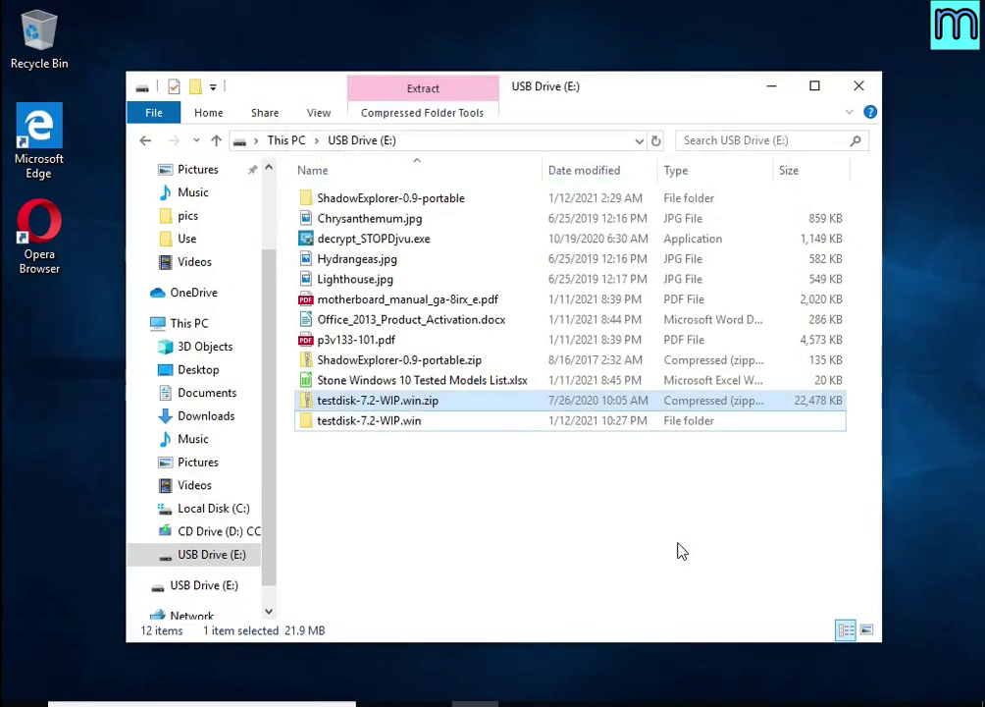
Step: Run qphotorec_win.exe from the extracted testdisk-7.2-WIP folder and allow it to make changes to the device
{"action": "left_click", "coordinate": [436, 422]}
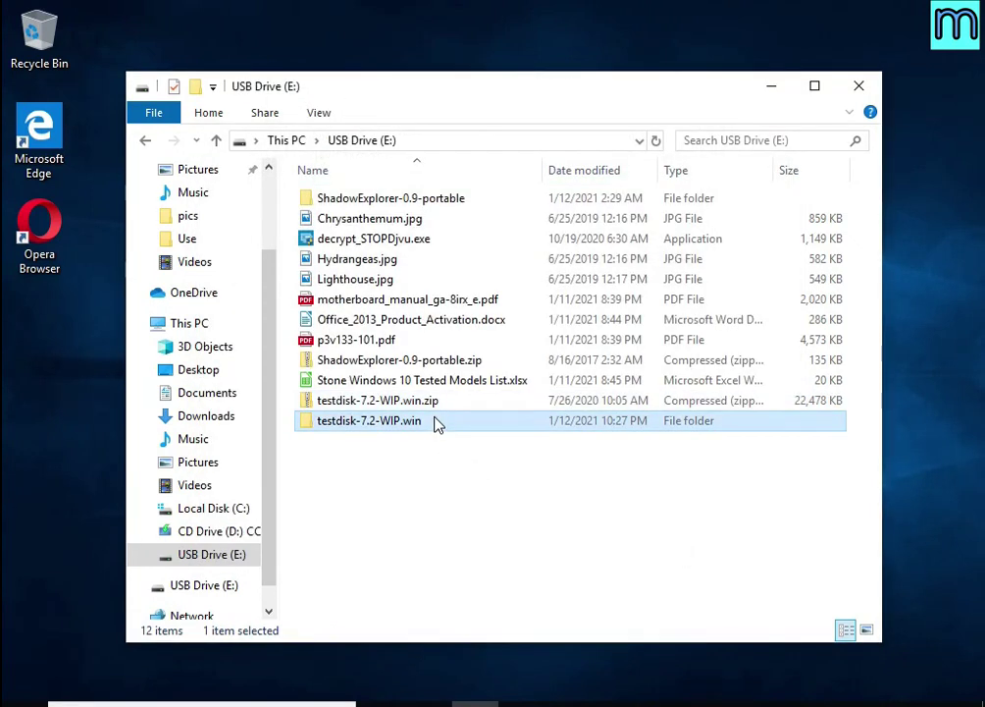
{"action": "double_click", "coordinate": [436, 422]}
{"action": "double_click", "coordinate": [386, 204]}
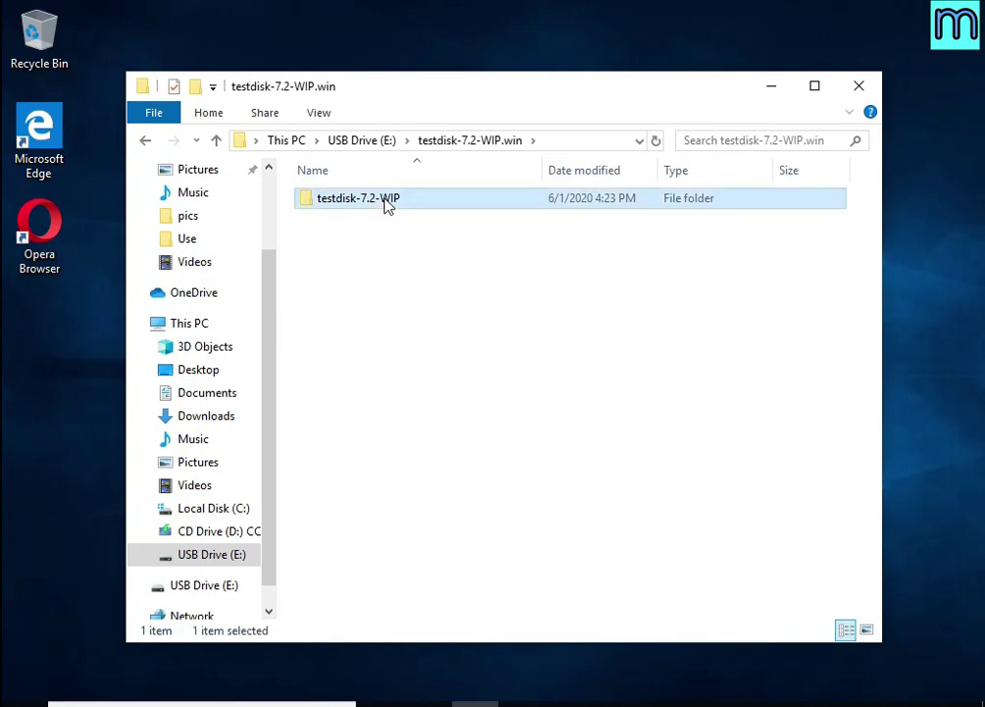
{"action": "left_click", "coordinate": [387, 205]}
{"action": "scroll", "coordinate": [430, 314], "scroll_direction": "down", "scroll_amount": 7}
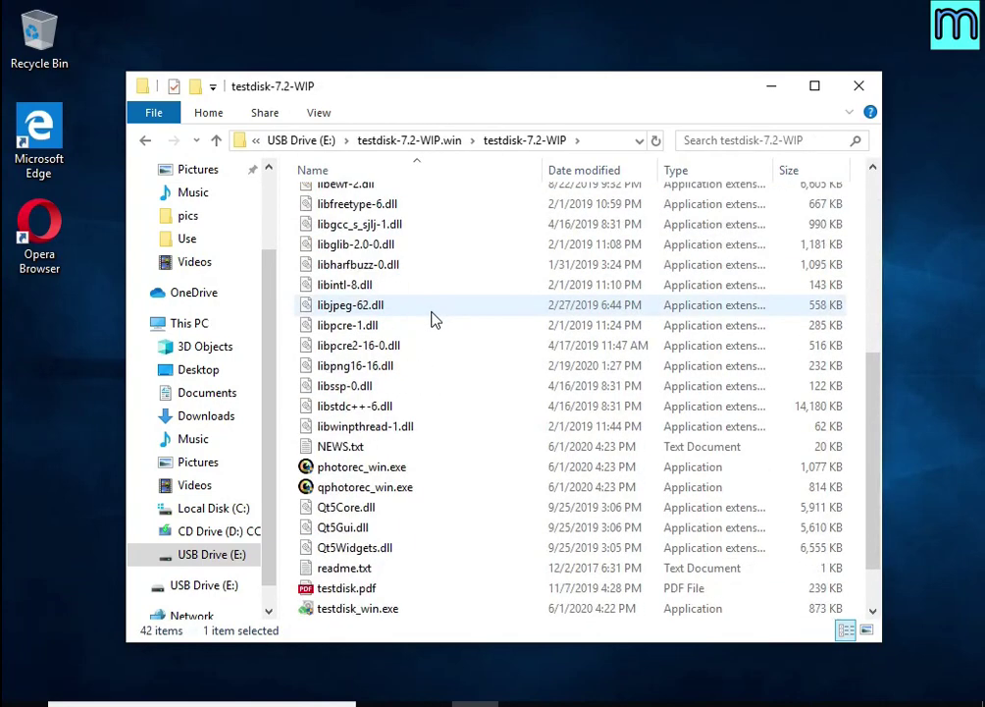
{"action": "left_click", "coordinate": [432, 426]}
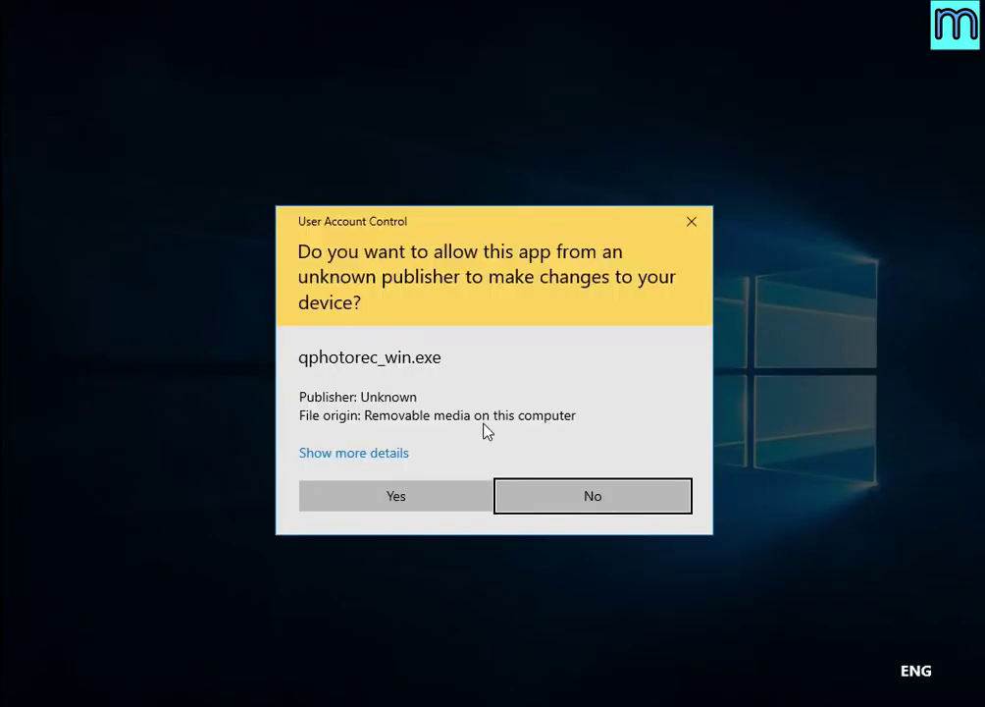
{"action": "left_click", "coordinate": [461, 496]}
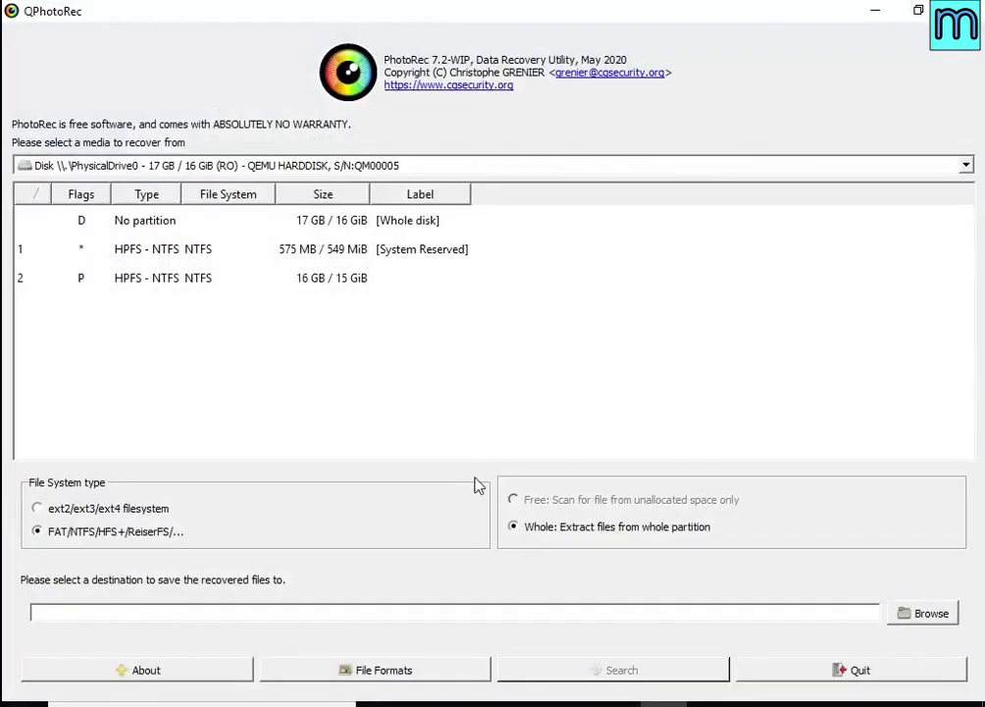
Step: Restore the QPhotoRec window to its smaller size, minimise the File Explorer window behind it and shift QPhotoRec slightly sideways
{"action": "left_click", "coordinate": [919, 10]}
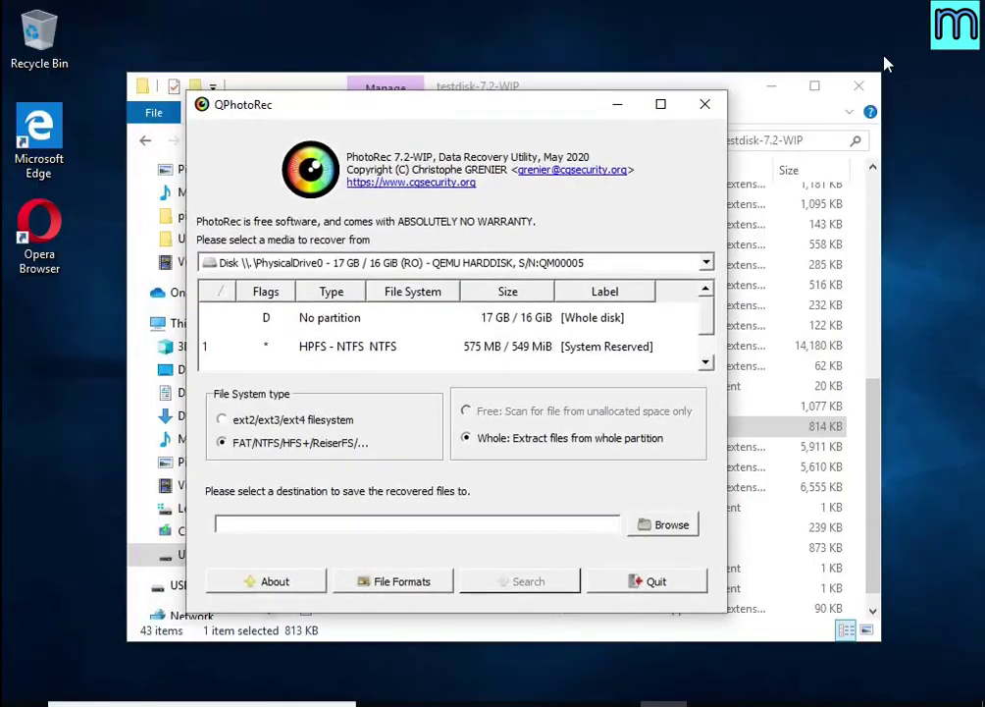
{"action": "left_click", "coordinate": [772, 94]}
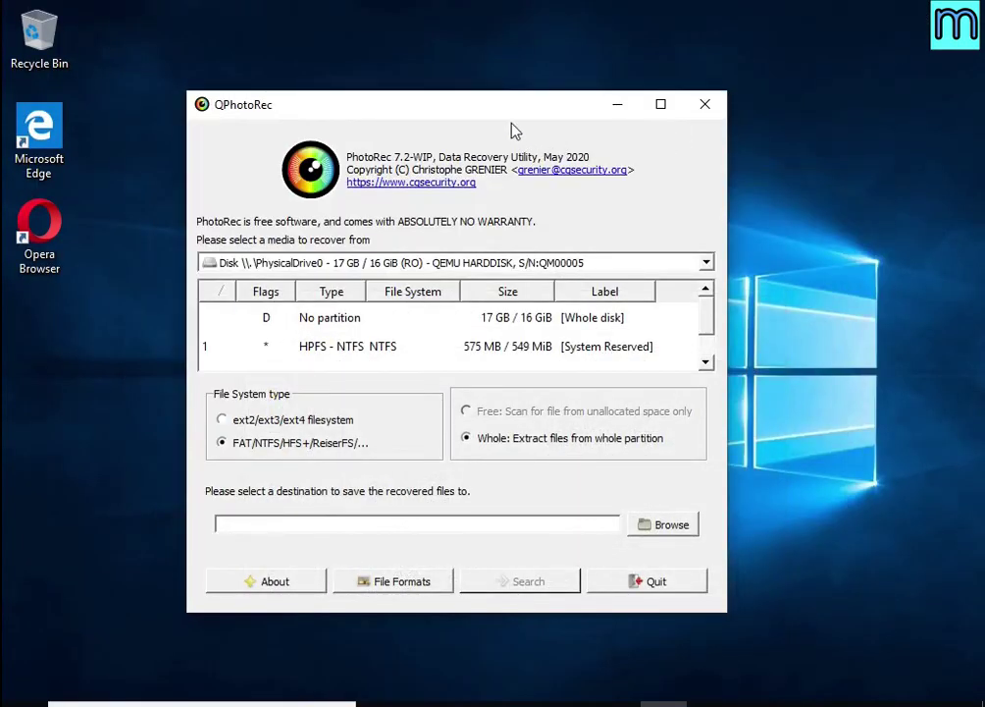
{"action": "left_click_drag", "start_coordinate": [508, 113], "coordinate": [527, 113]}
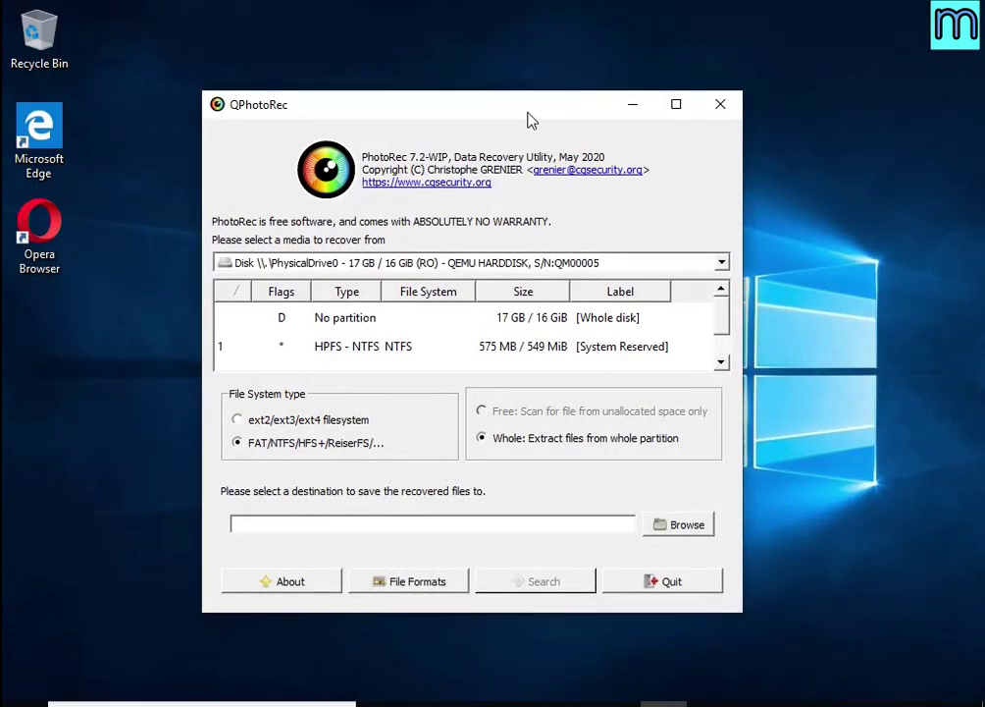
Step: Choose PhysicalDrive0 as the media to recover from and select its 16 GB NTFS partition 2
{"action": "left_click", "coordinate": [459, 263]}
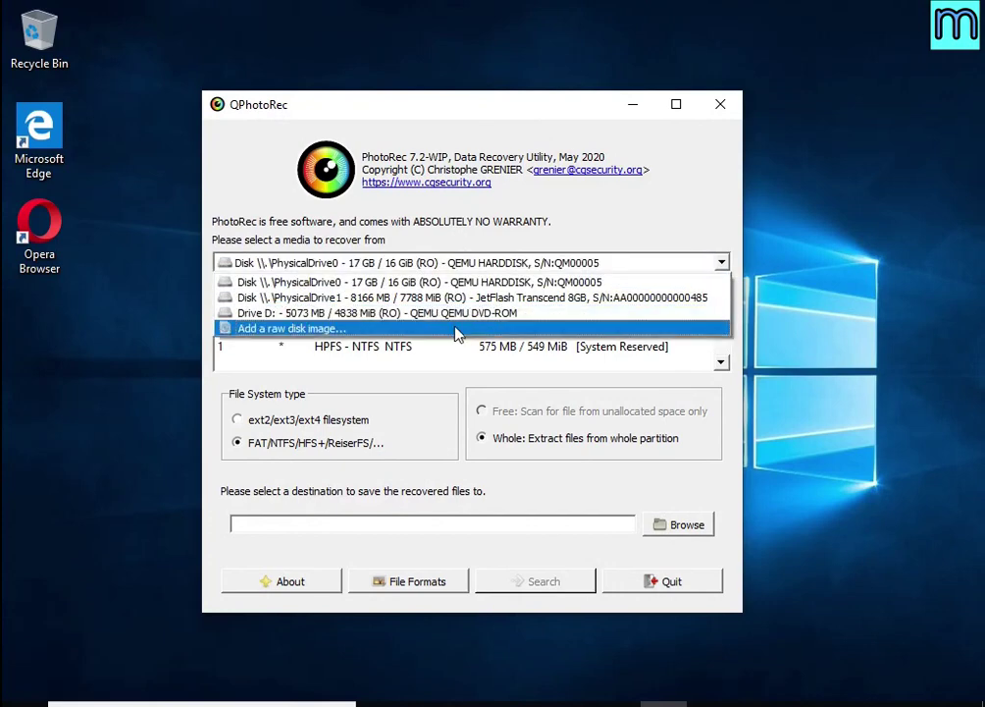
{"action": "left_click", "coordinate": [457, 282]}
{"action": "left_click", "coordinate": [459, 331]}
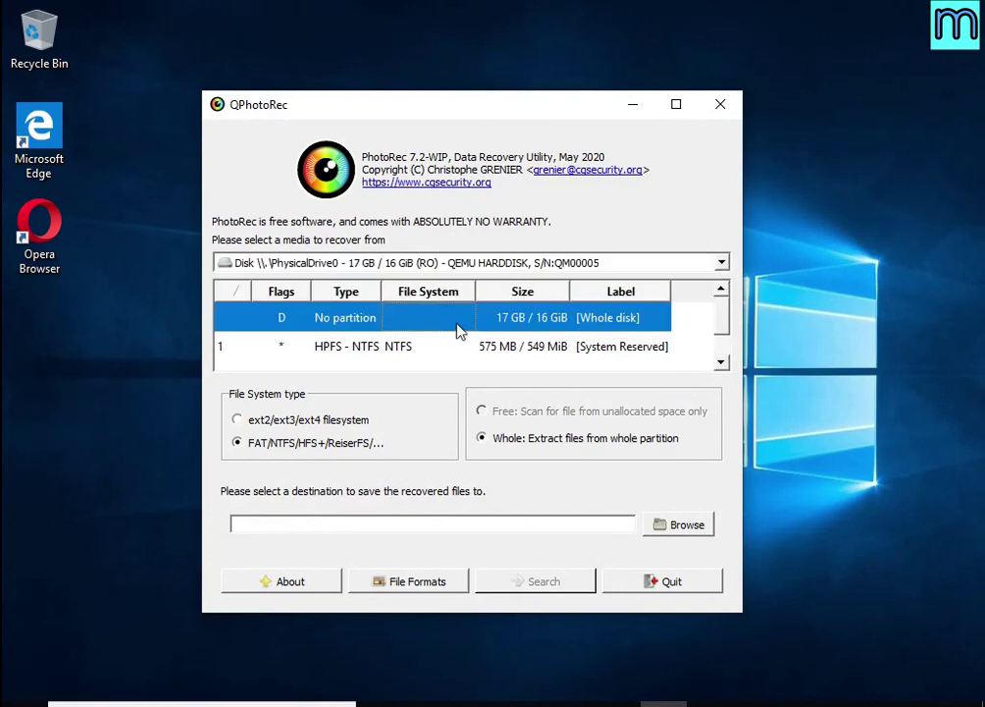
{"action": "scroll", "coordinate": [466, 337], "scroll_direction": "down", "scroll_amount": 1}
{"action": "left_click", "coordinate": [477, 361]}
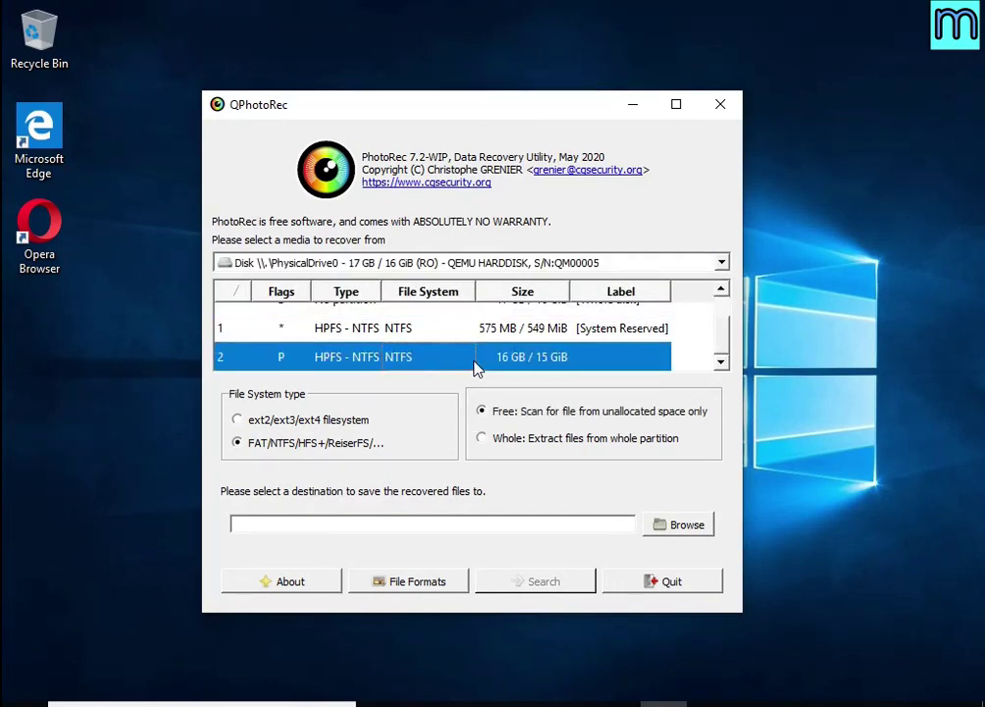
Step: Clear all file formats for the recovery and enable only the doc Microsoft Office Document format
{"action": "left_click", "coordinate": [405, 582]}
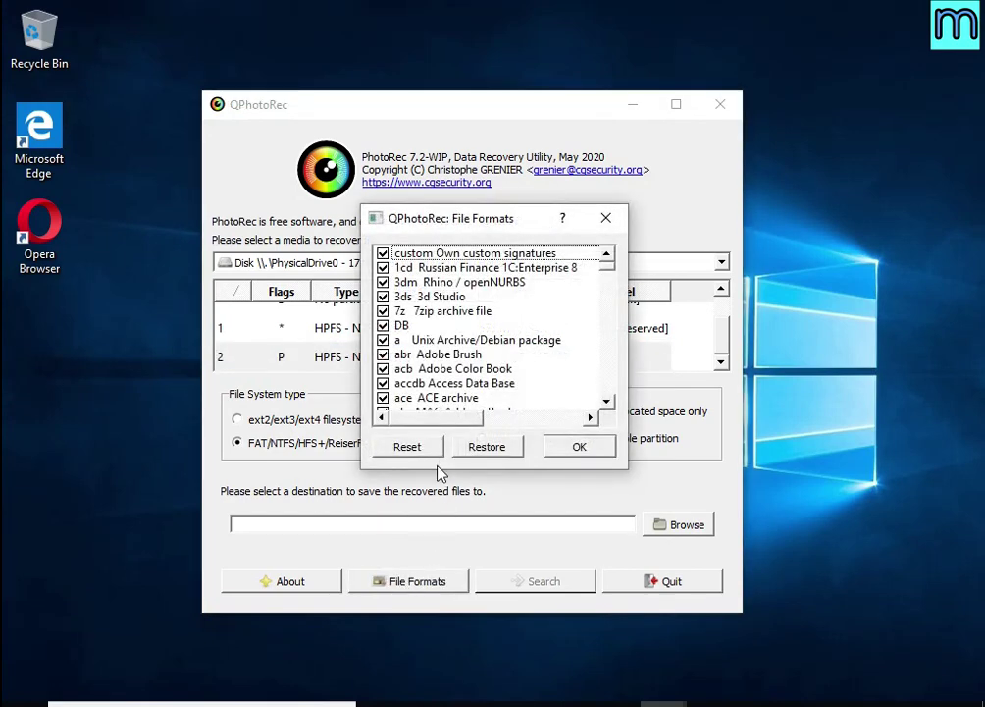
{"action": "left_click", "coordinate": [433, 458]}
{"action": "scroll", "coordinate": [472, 332], "scroll_direction": "down", "scroll_amount": 8}
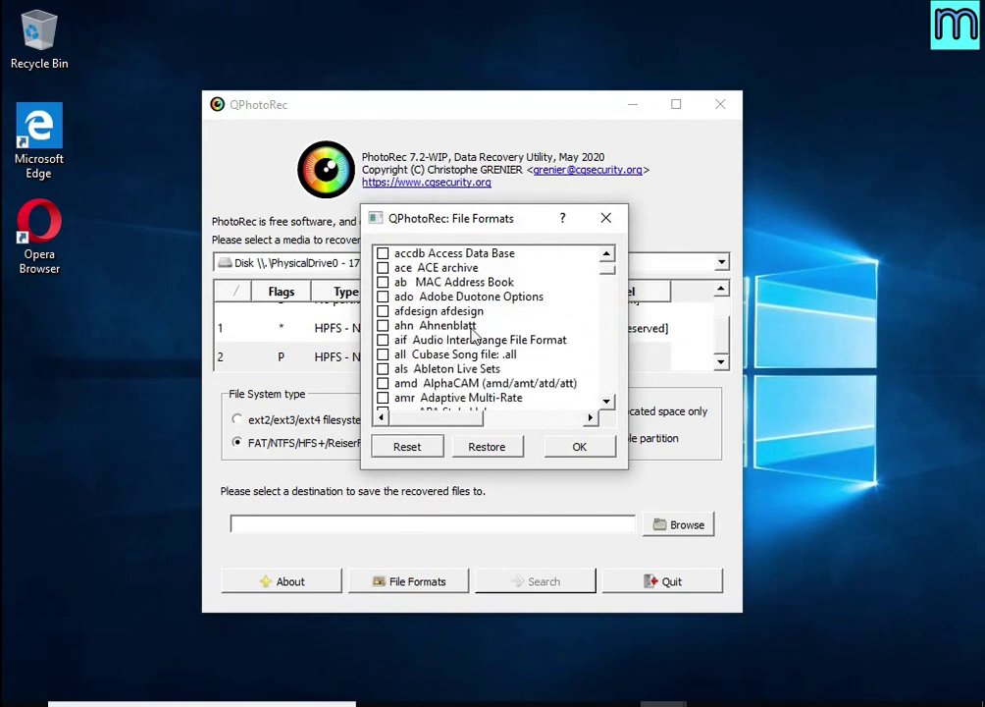
{"action": "scroll", "coordinate": [471, 332], "scroll_direction": "down", "scroll_amount": 15}
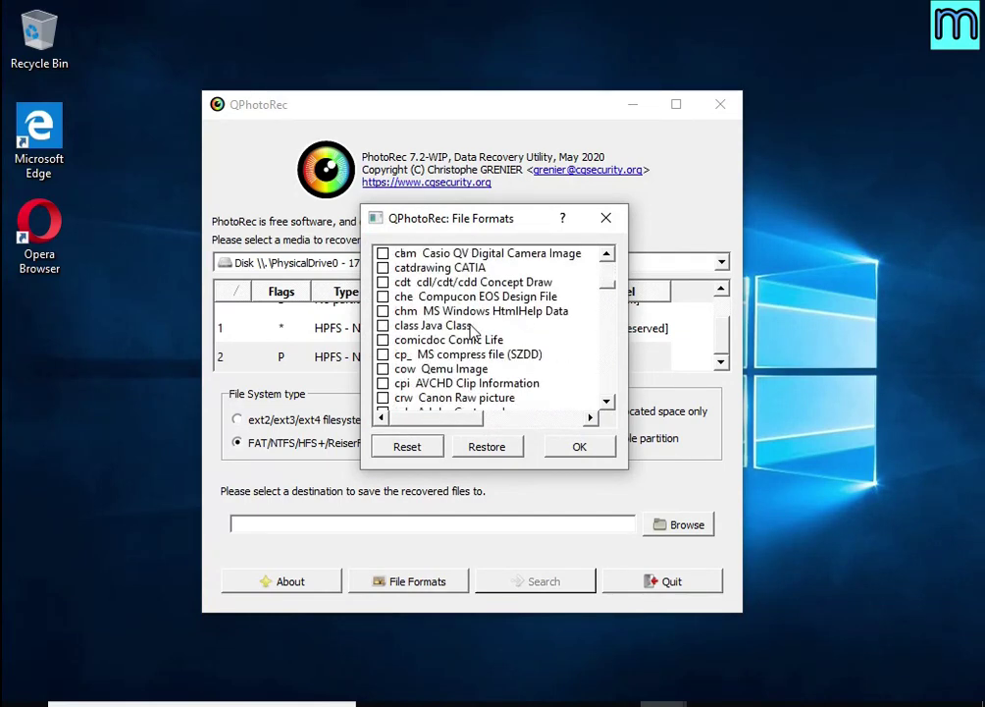
{"action": "scroll", "coordinate": [471, 331], "scroll_direction": "down", "scroll_amount": 4}
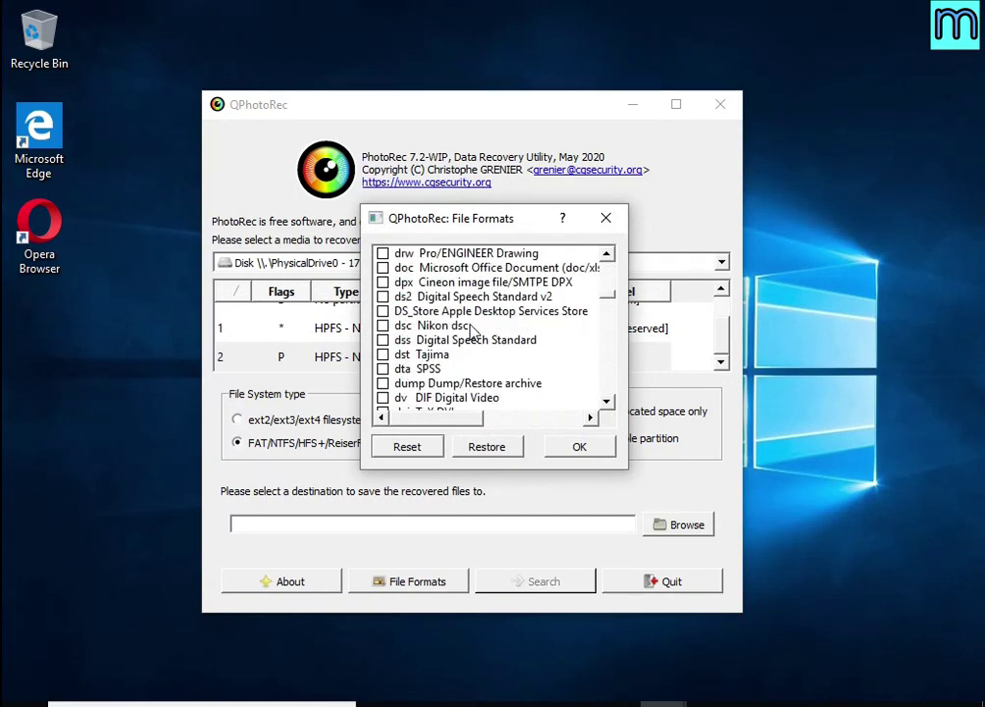
{"action": "left_click", "coordinate": [383, 268]}
{"action": "left_click_drag", "start_coordinate": [446, 420], "coordinate": [481, 397]}
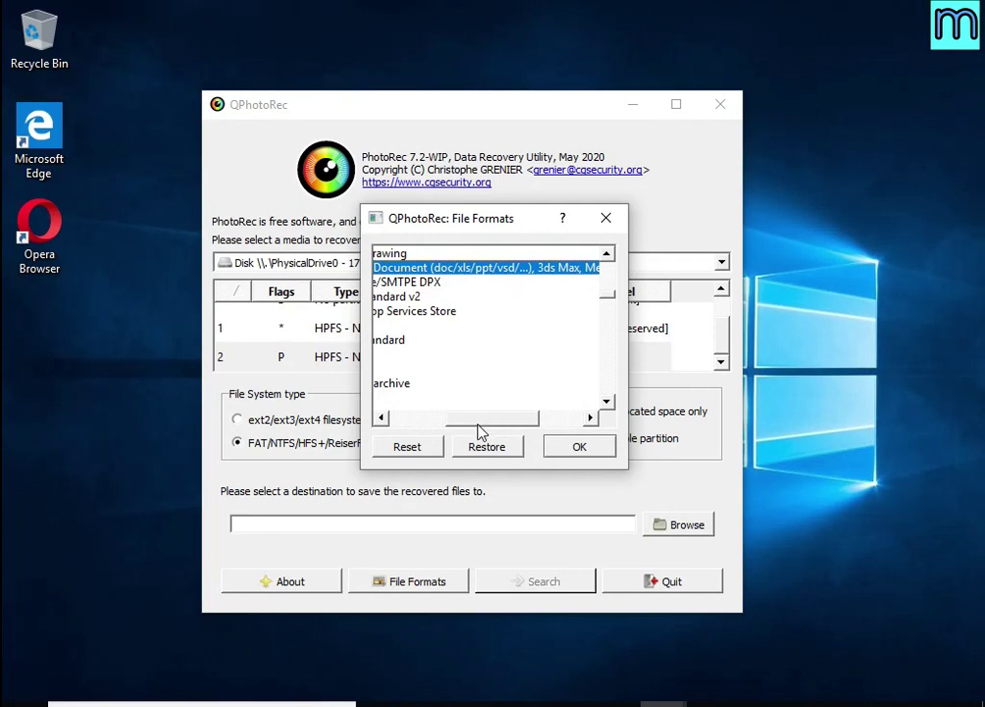
{"action": "left_click_drag", "start_coordinate": [480, 420], "coordinate": [412, 405]}
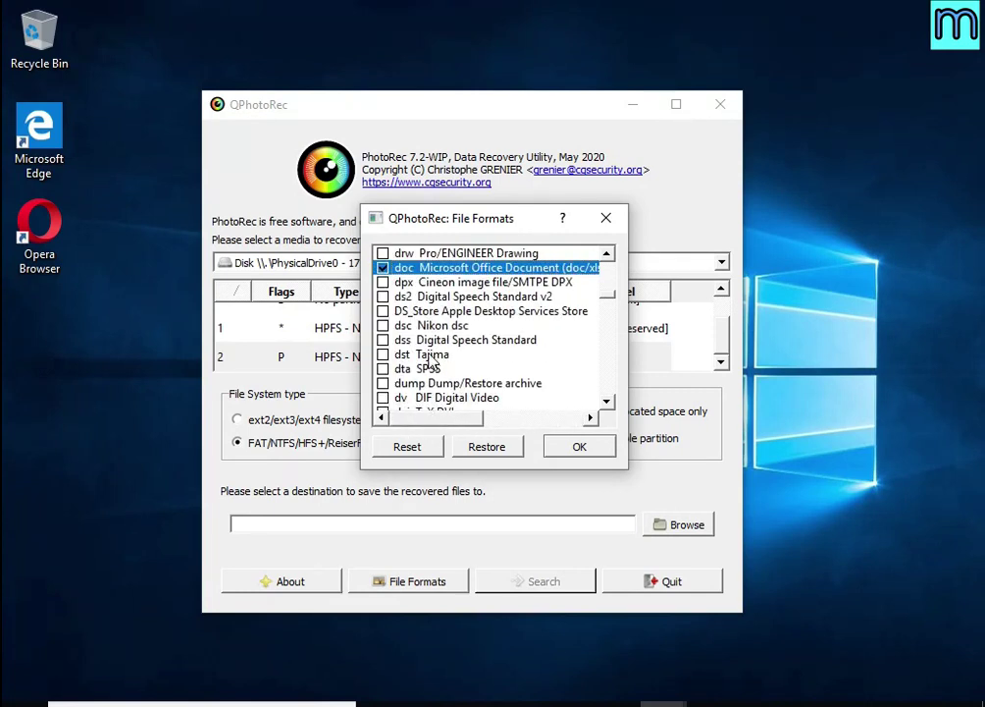
Step: Enable the jpg JPG picture and pdf Portable Document Format entries in the file formats for the recovery
{"action": "scroll", "coordinate": [432, 361], "scroll_direction": "down", "scroll_amount": 15}
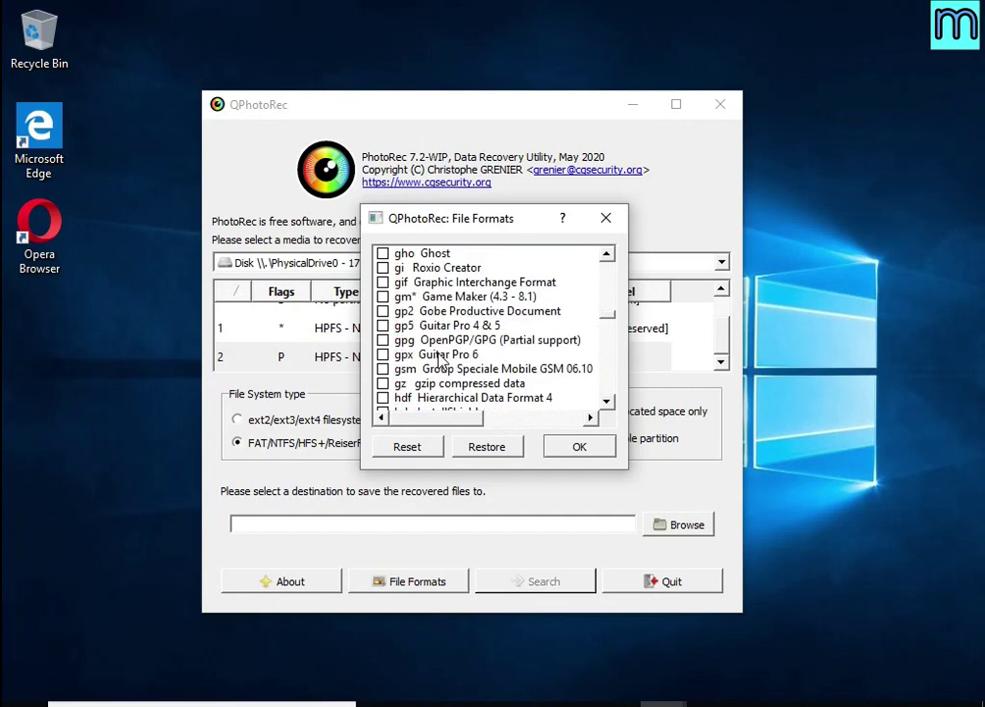
{"action": "scroll", "coordinate": [442, 362], "scroll_direction": "down", "scroll_amount": 10}
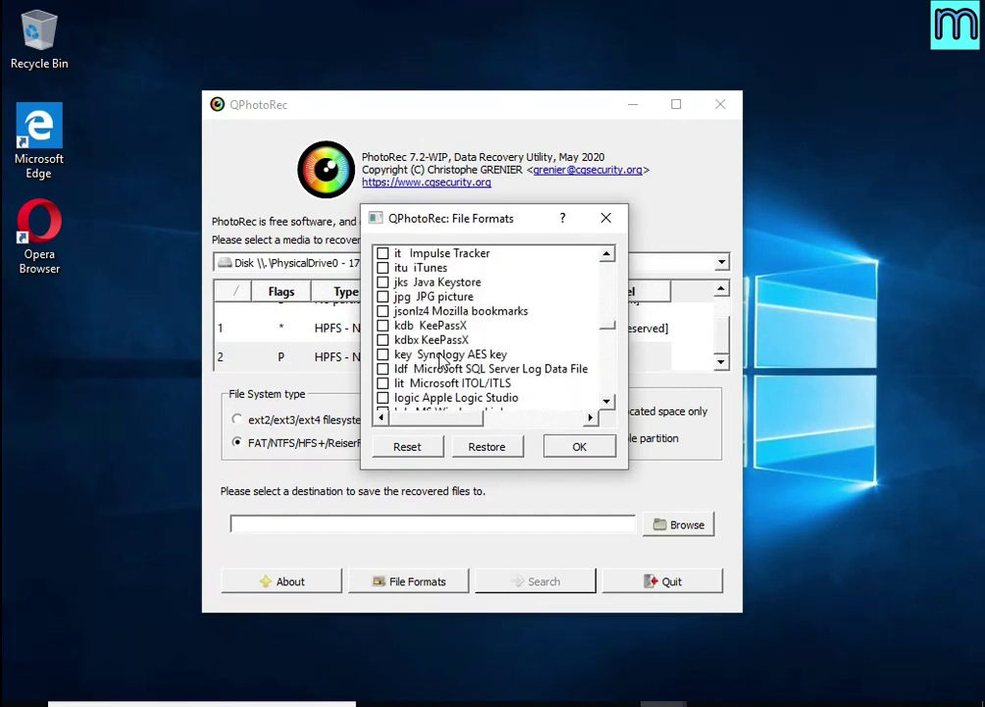
{"action": "left_click", "coordinate": [383, 297]}
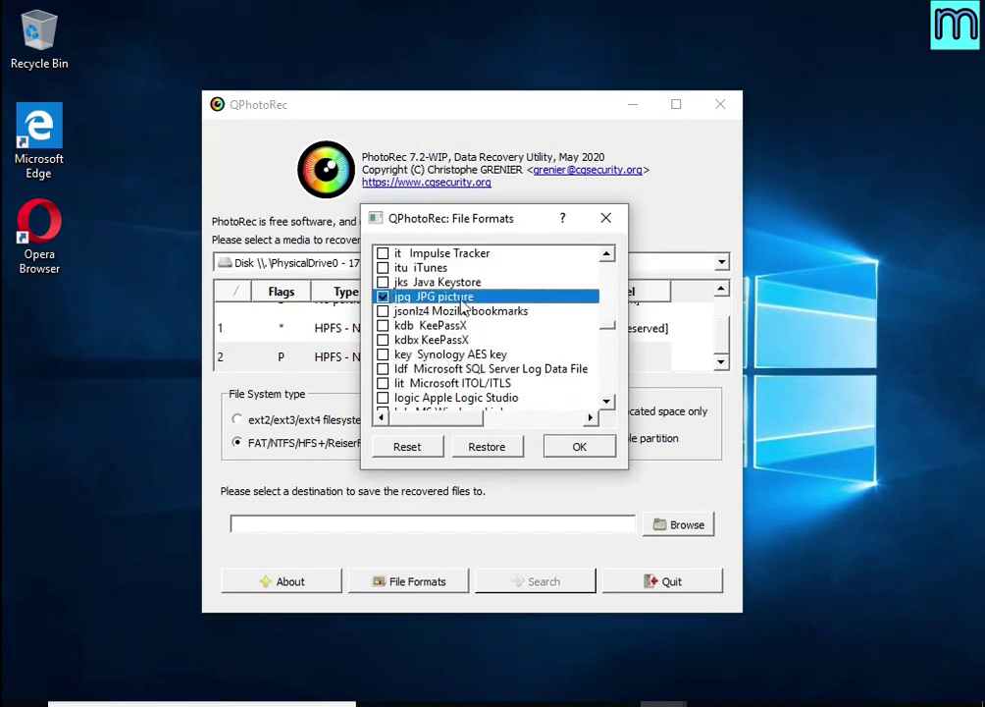
{"action": "scroll", "coordinate": [476, 310], "scroll_direction": "down", "scroll_amount": 20}
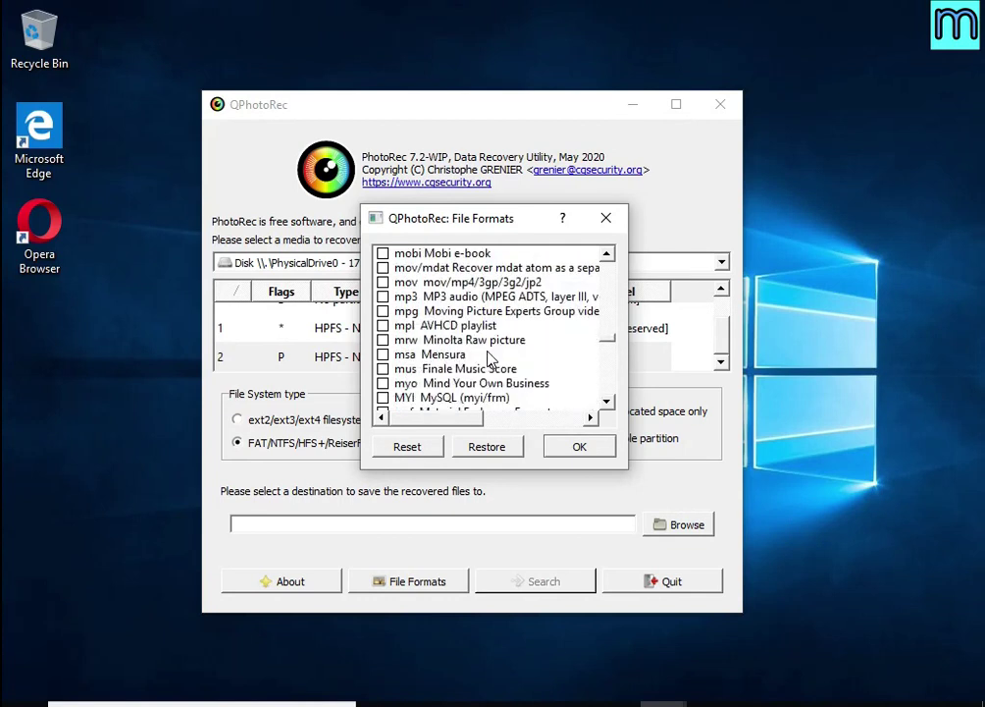
{"action": "scroll", "coordinate": [490, 359], "scroll_direction": "down", "scroll_amount": 2}
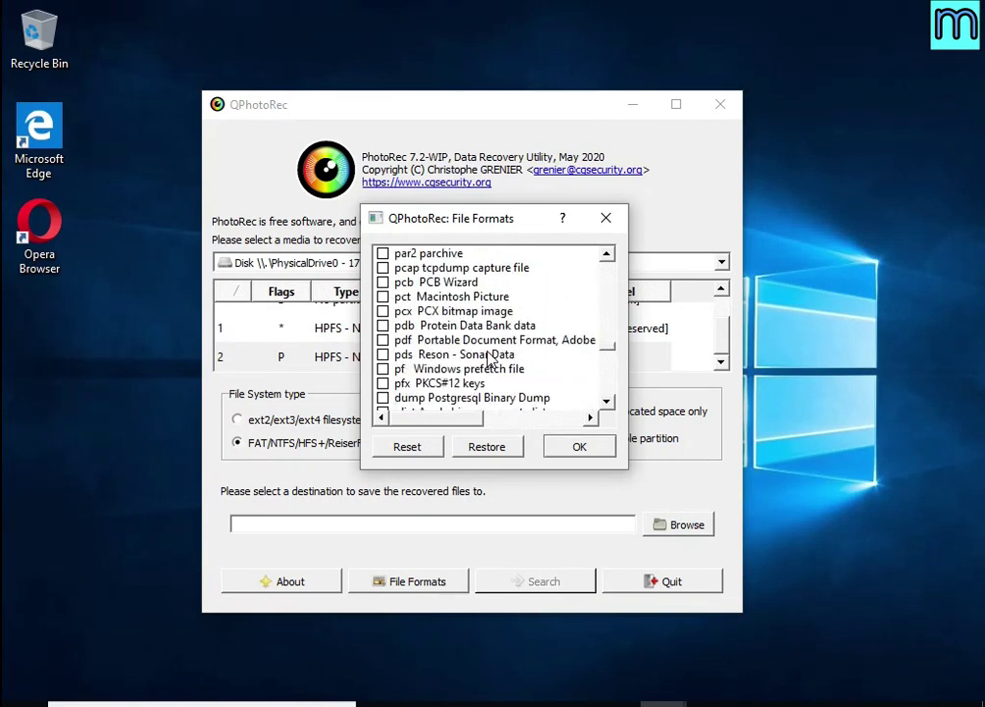
{"action": "left_click", "coordinate": [382, 339]}
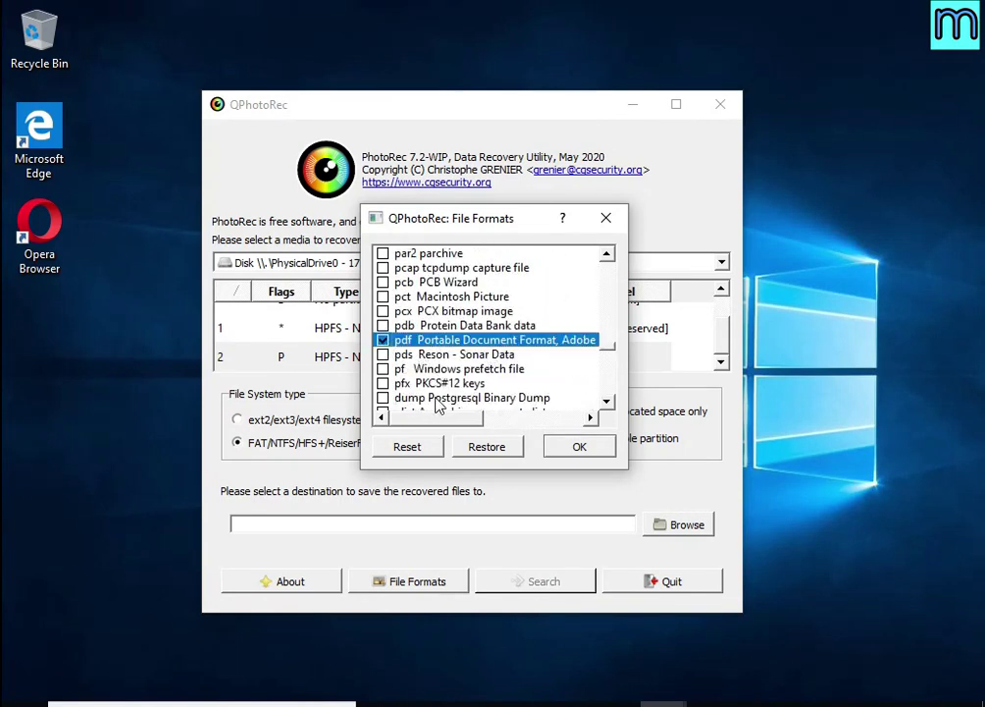
Step: Enable the zip archive entry, including OpenOffice and MSOffice 2007, in the recovery file formats and accept the format selection
{"action": "mouse_move", "coordinate": [438, 422]}
{"action": "left_mouse_down"}
{"action": "mouse_move", "coordinate": [468, 434]}
{"action": "mouse_move", "coordinate": [451, 434]}
{"action": "mouse_move", "coordinate": [451, 407]}
{"action": "left_mouse_up"}
{"action": "scroll", "coordinate": [452, 388], "scroll_direction": "down", "scroll_amount": 6}
{"action": "scroll", "coordinate": [451, 383], "scroll_direction": "down", "scroll_amount": 15}
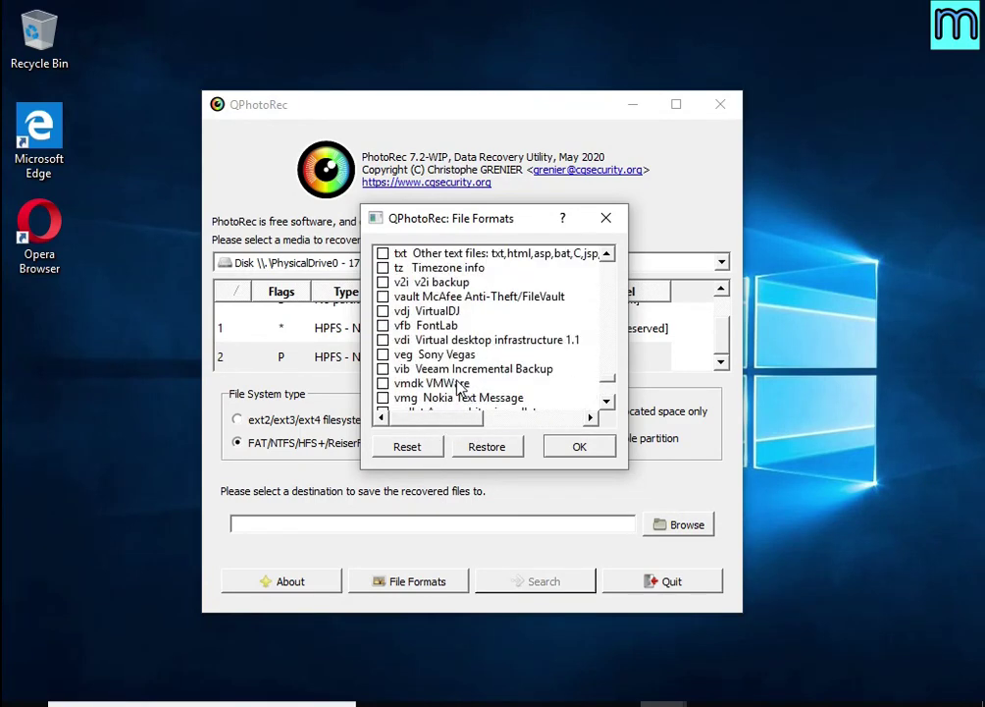
{"action": "scroll", "coordinate": [451, 385], "scroll_direction": "down", "scroll_amount": 5}
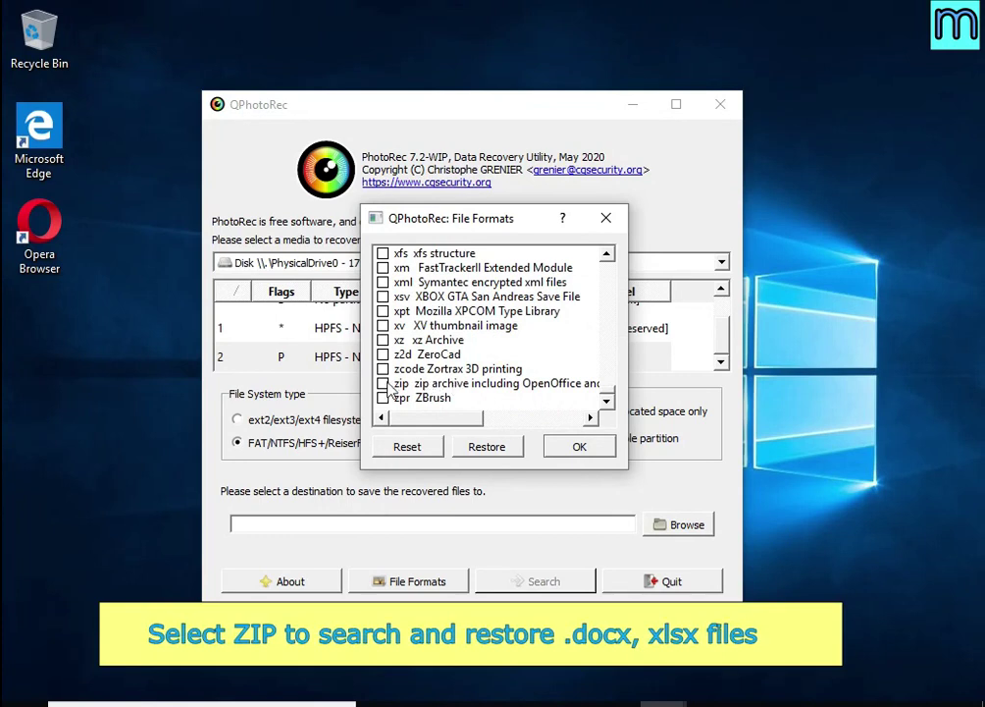
{"action": "left_click_drag", "start_coordinate": [418, 418], "coordinate": [484, 436]}
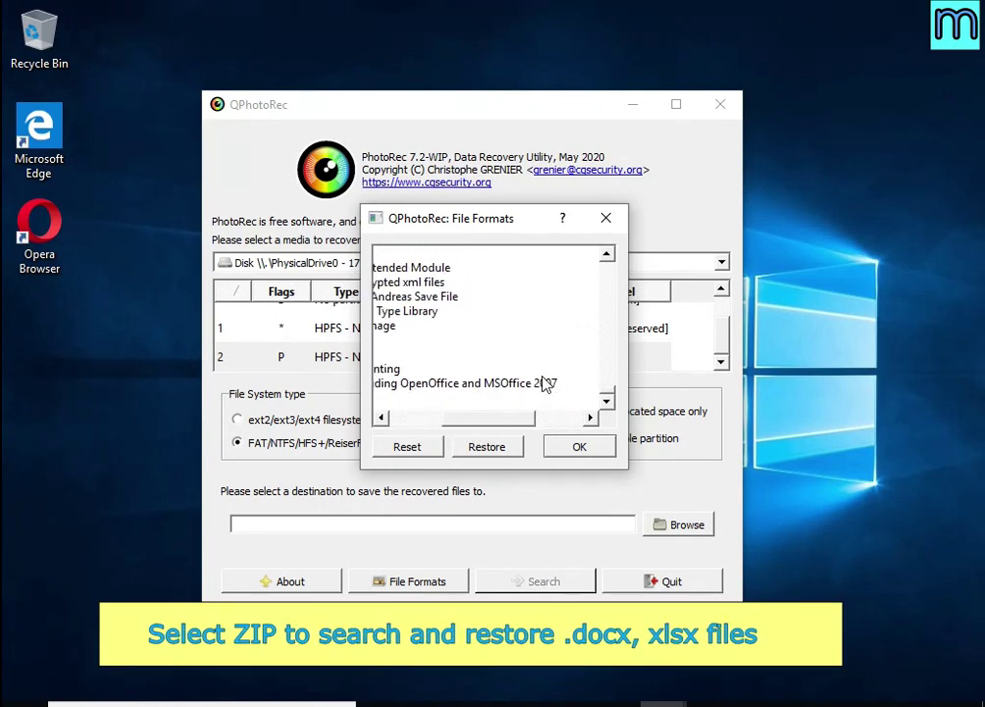
{"action": "left_click_drag", "start_coordinate": [523, 417], "coordinate": [424, 436]}
{"action": "left_click", "coordinate": [554, 447]}
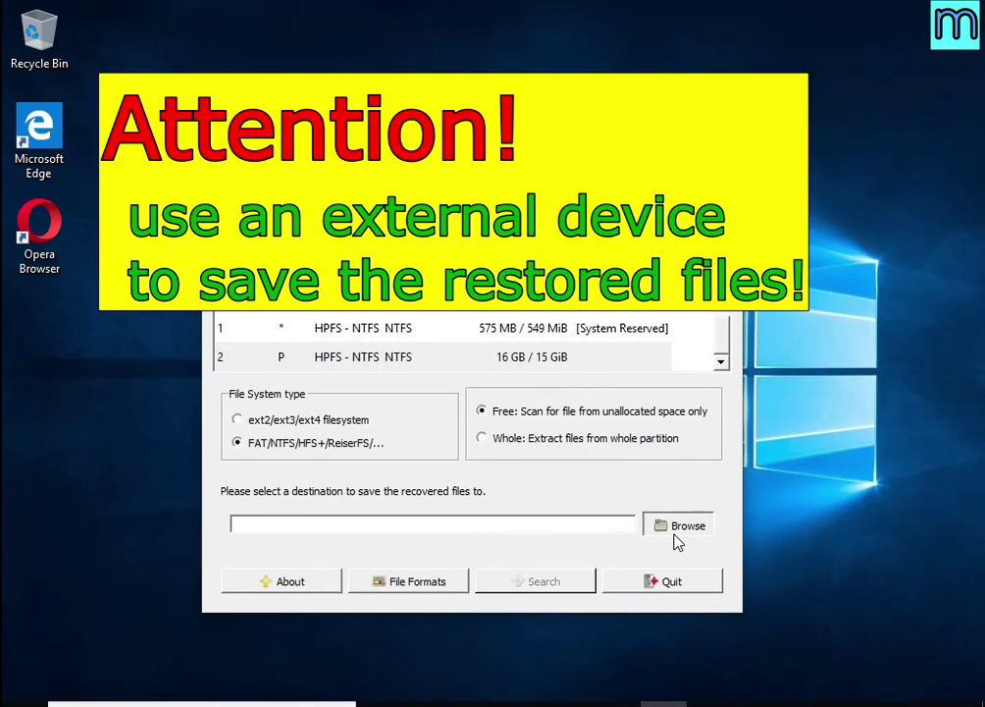
Step: Set USB Drive (E:) as the destination for the recovered files and start the recovery search
{"action": "left_click", "coordinate": [674, 535]}
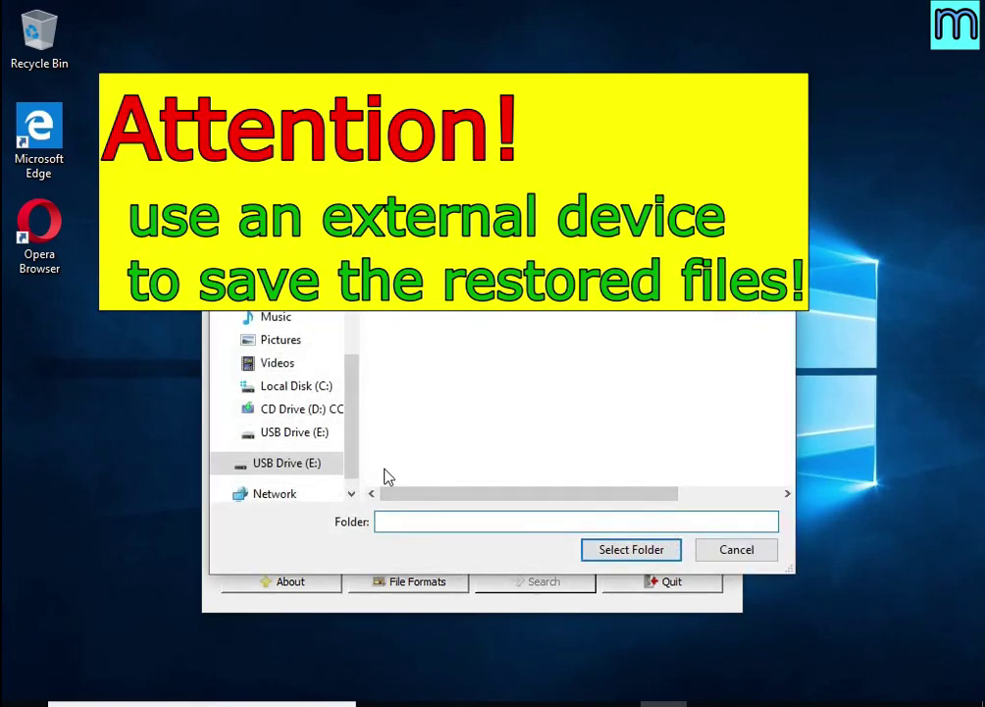
{"action": "left_click", "coordinate": [322, 471]}
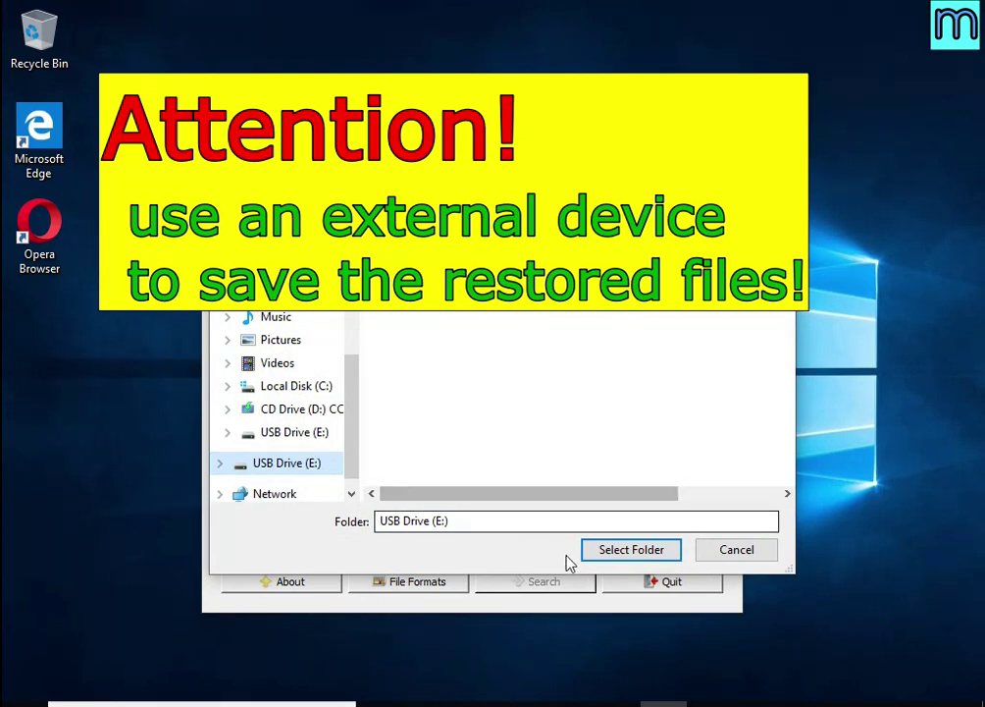
{"action": "left_click", "coordinate": [614, 557]}
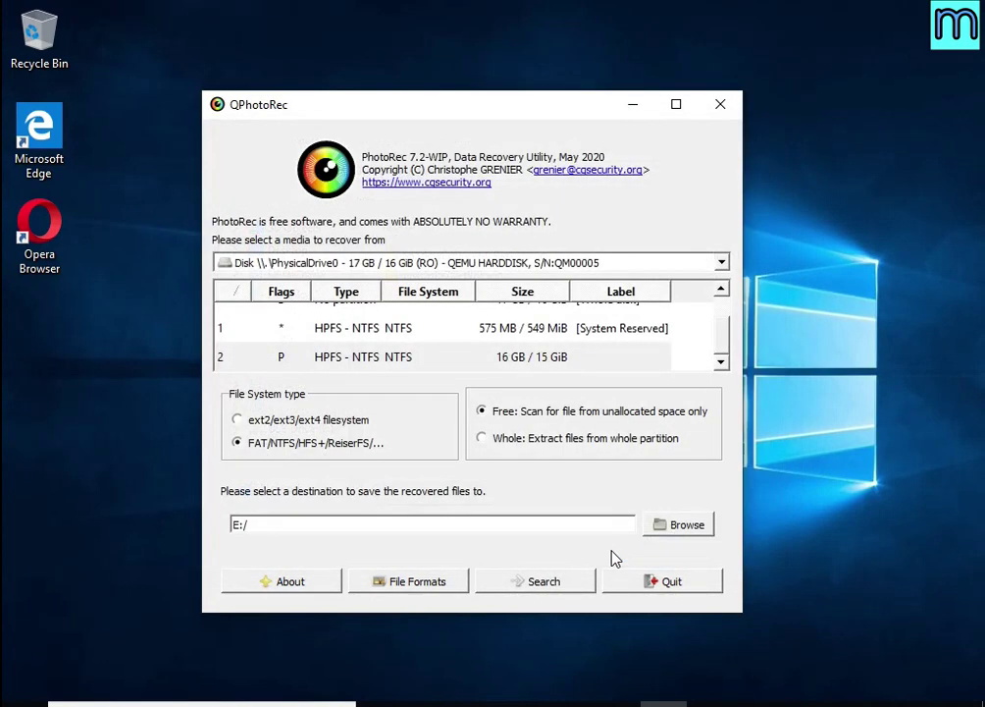
{"action": "left_click", "coordinate": [542, 585]}
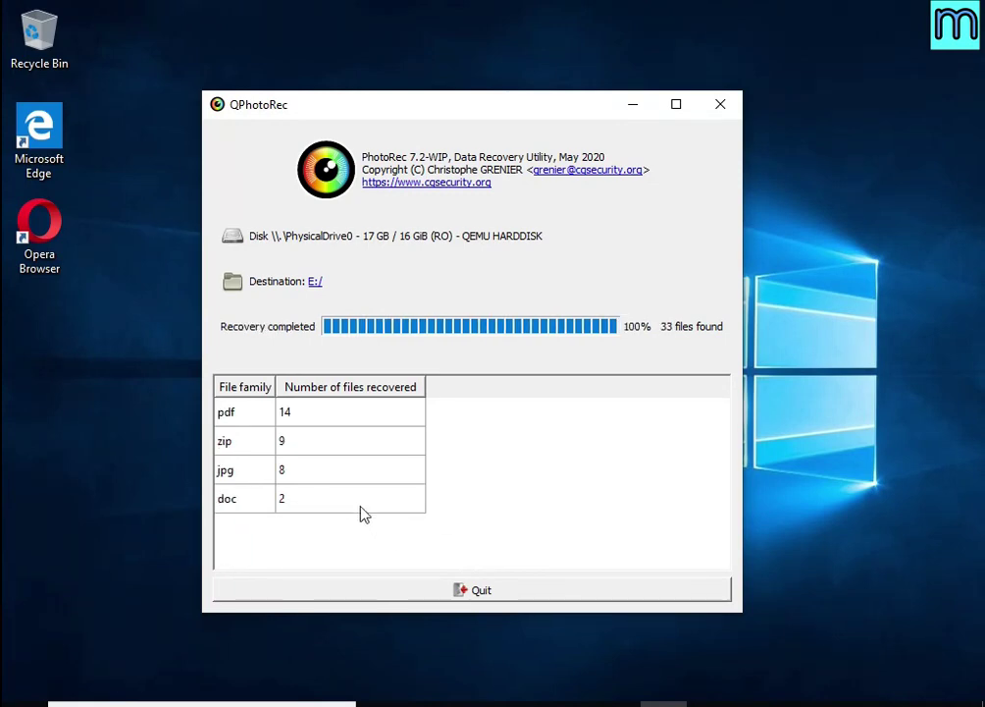
Step: Quit QPhotoRec and open the recup_dir.1 folder on USB Drive (E:) in File Explorer
{"action": "left_click", "coordinate": [473, 589]}
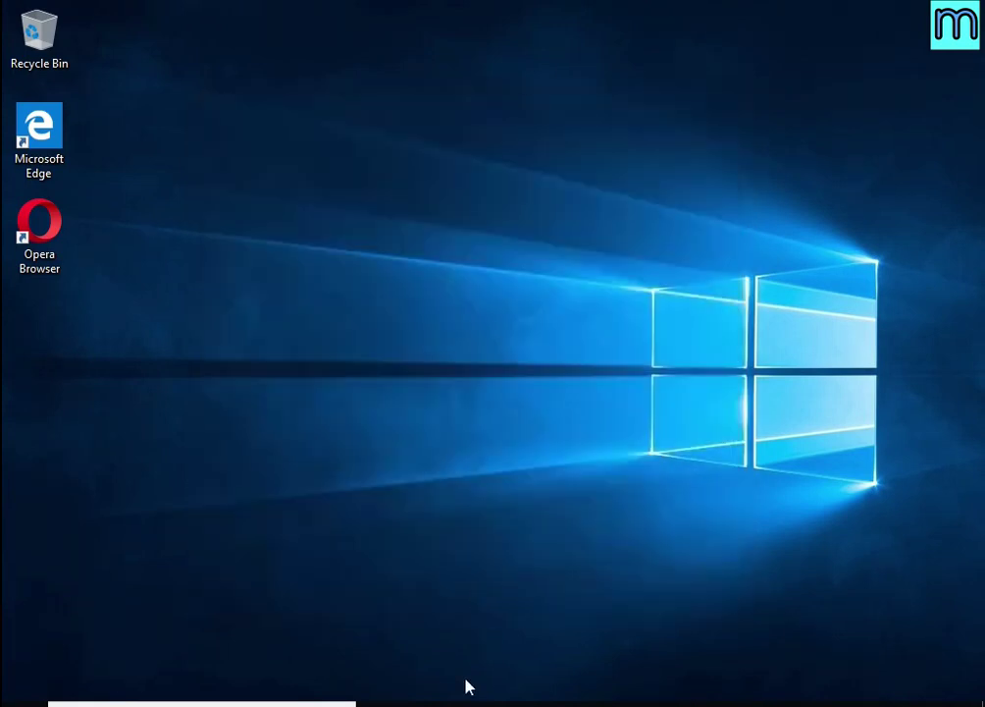
{"action": "left_click", "coordinate": [474, 699]}
{"action": "left_click", "coordinate": [396, 139]}
{"action": "double_click", "coordinate": [356, 201]}
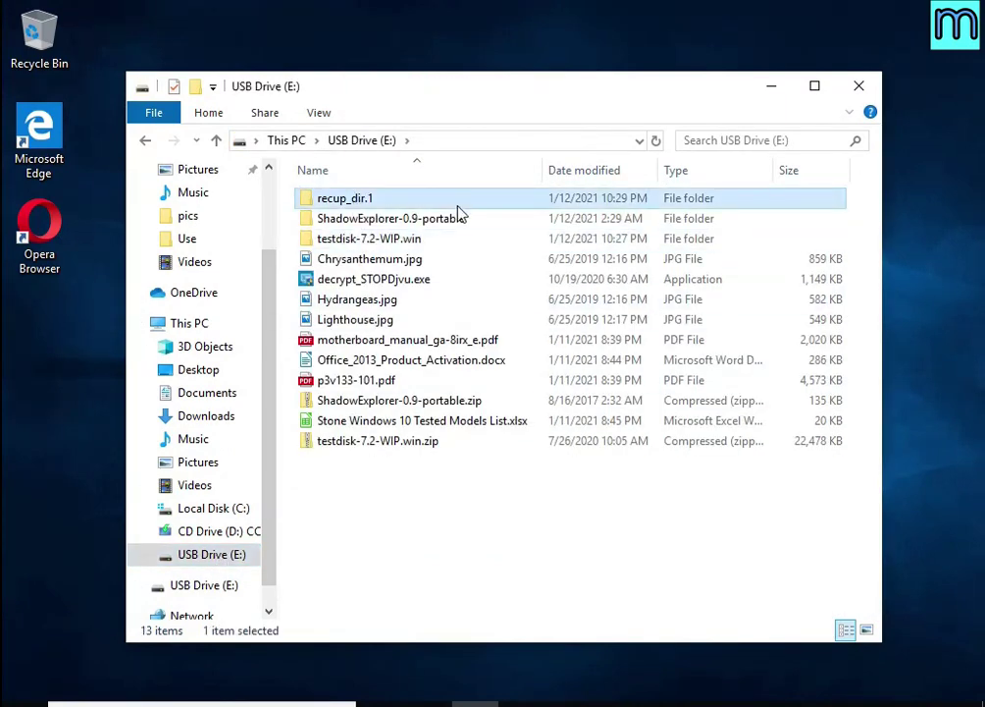
Step: Sort the recovered files in recup_dir.1 by name, by type and finally by size with the largest first
{"action": "left_click", "coordinate": [417, 177]}
{"action": "left_click", "coordinate": [417, 177]}
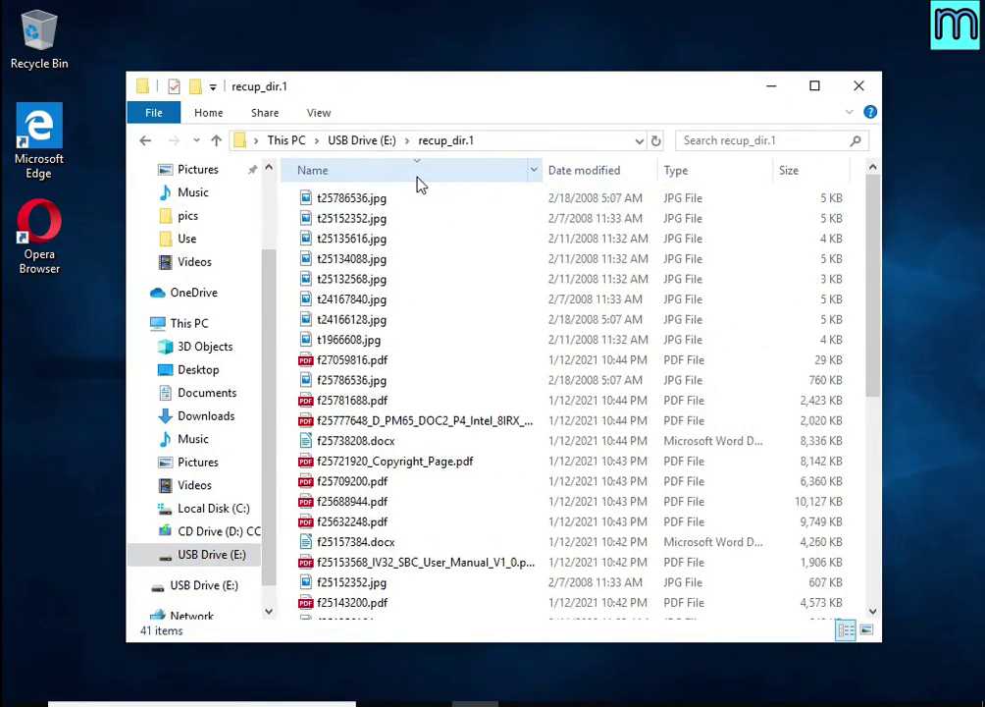
{"action": "left_click", "coordinate": [730, 184]}
{"action": "left_click", "coordinate": [730, 184]}
{"action": "left_click", "coordinate": [822, 180]}
Step: Open the recovered f25688944.pdf, look through its pages and close it
{"action": "double_click", "coordinate": [351, 197]}
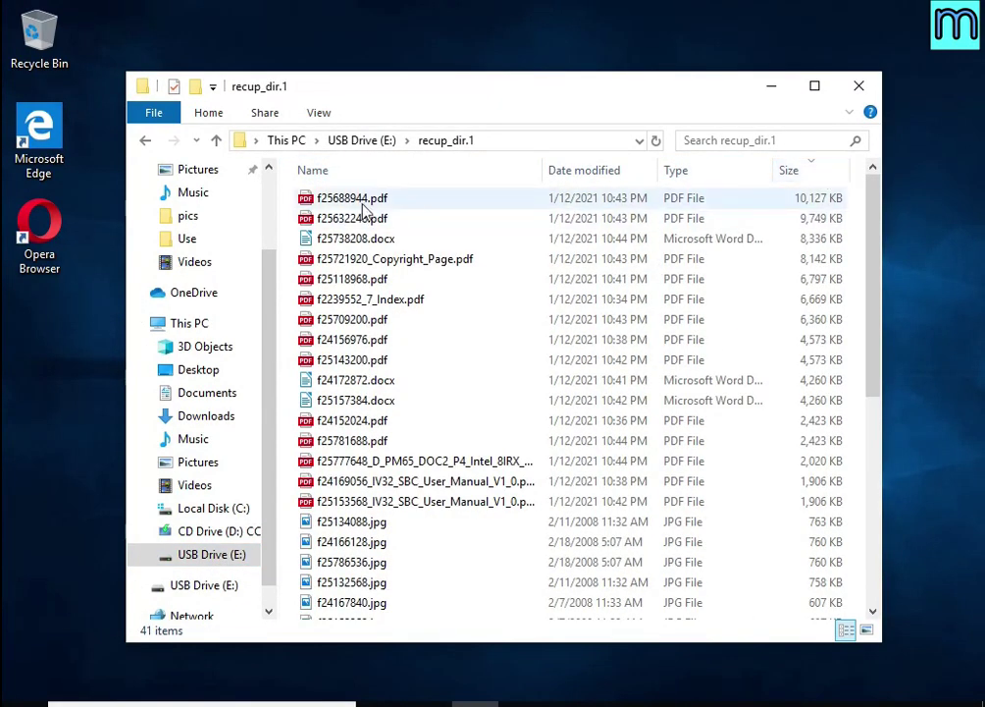
{"action": "scroll", "coordinate": [611, 387], "scroll_direction": "down", "scroll_amount": 10}
{"action": "key", "text": "alt+F4"}
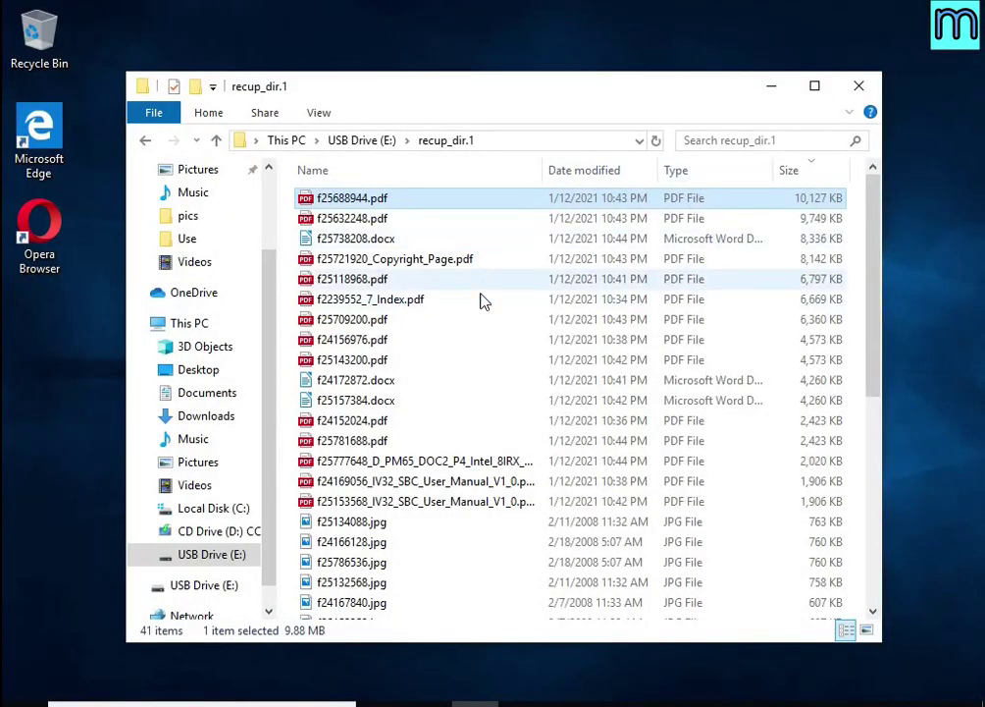
Step: Open the recovered f24172872.docx, dismiss the startup tip, look through the document and close it
{"action": "double_click", "coordinate": [463, 383]}
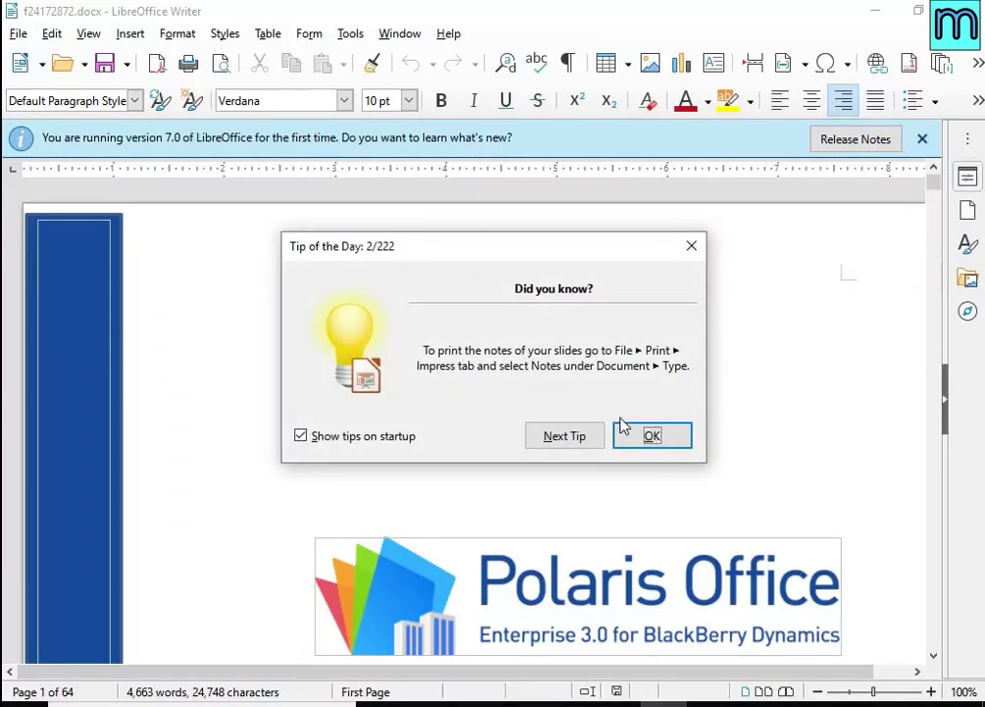
{"action": "left_click", "coordinate": [624, 426]}
{"action": "scroll", "coordinate": [669, 422], "scroll_direction": "down", "scroll_amount": 10}
{"action": "key", "text": "alt+F4"}
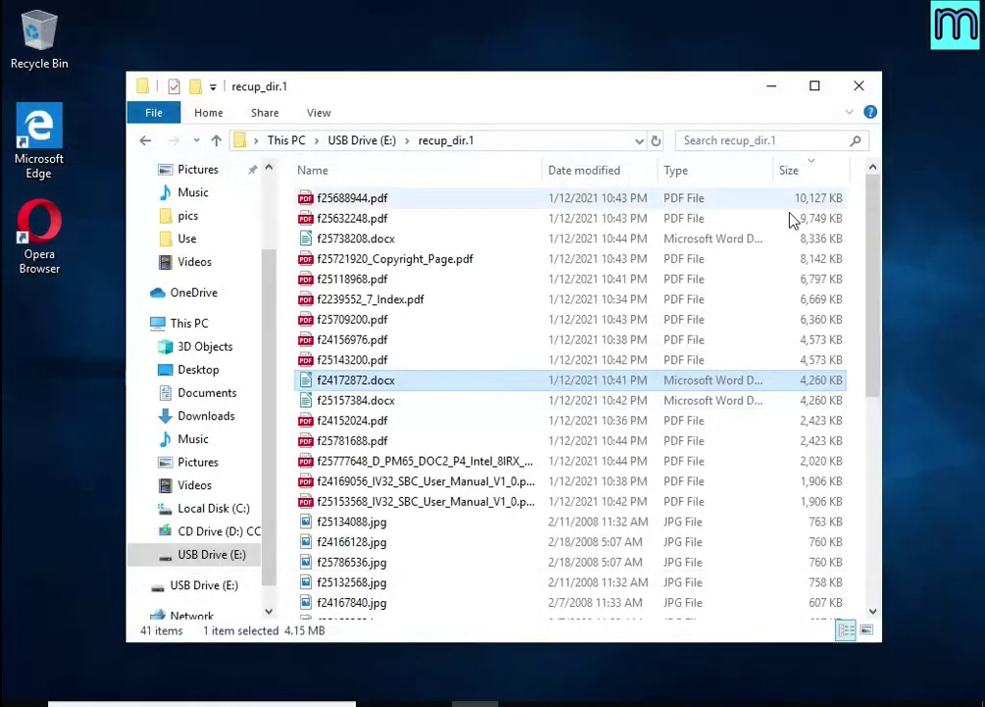
Step: View the recovered pictures f25134088.jpg and f24166128.jpg one after the other, closing each
{"action": "scroll", "coordinate": [792, 220], "scroll_direction": "down", "scroll_amount": 3}
{"action": "double_click", "coordinate": [497, 345]}
{"action": "left_click", "coordinate": [867, 28]}
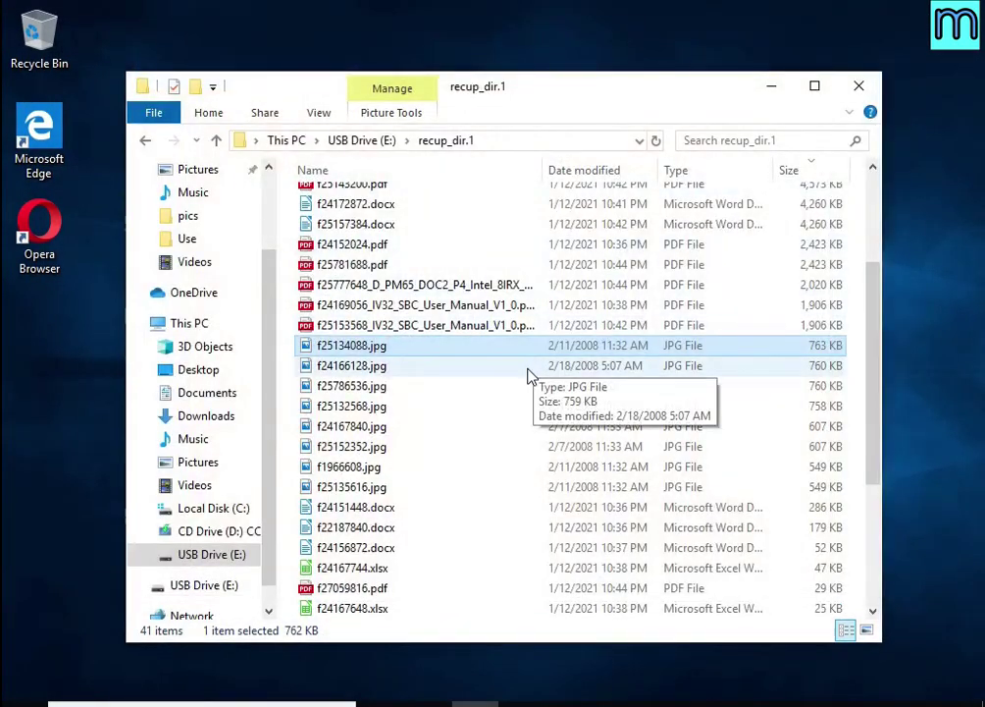
{"action": "double_click", "coordinate": [539, 365]}
{"action": "left_click", "coordinate": [873, 27]}
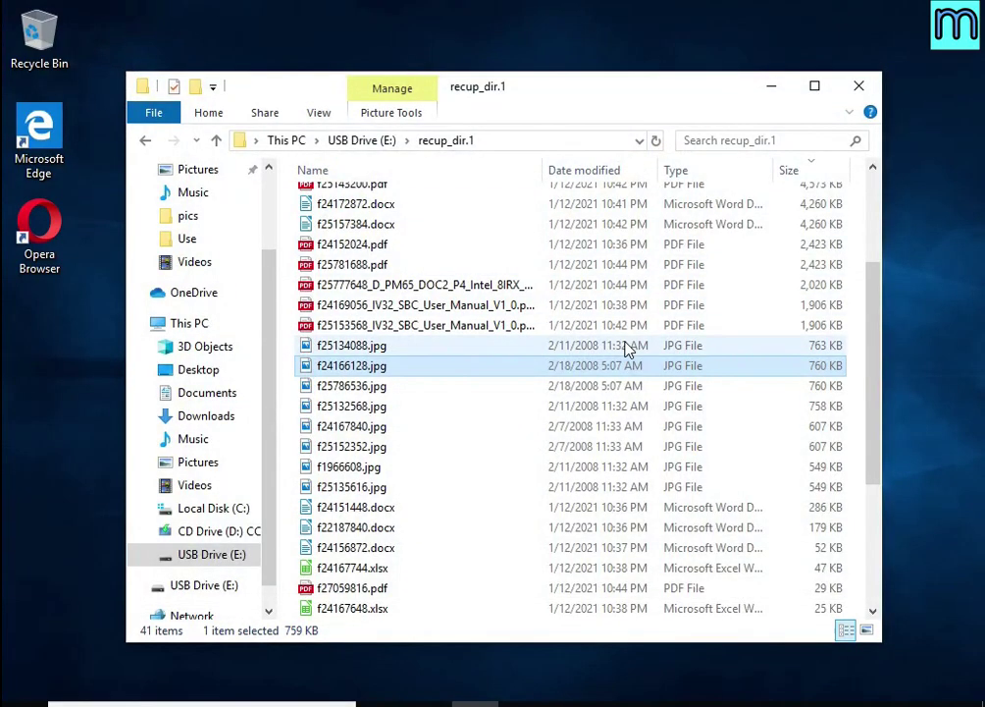
Step: Open the recovered spreadsheet f24167744.xlsx, look through its rows and close it
{"action": "double_click", "coordinate": [447, 568]}
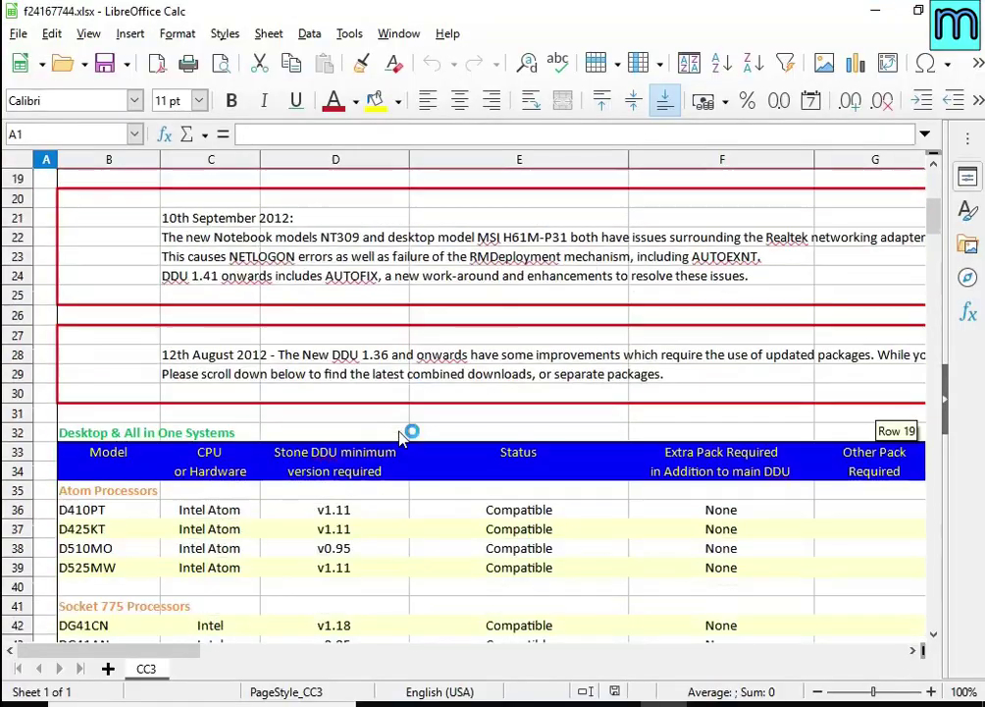
{"action": "scroll", "coordinate": [491, 393], "scroll_direction": "up", "scroll_amount": 5}
{"action": "key", "text": "alt+F4"}
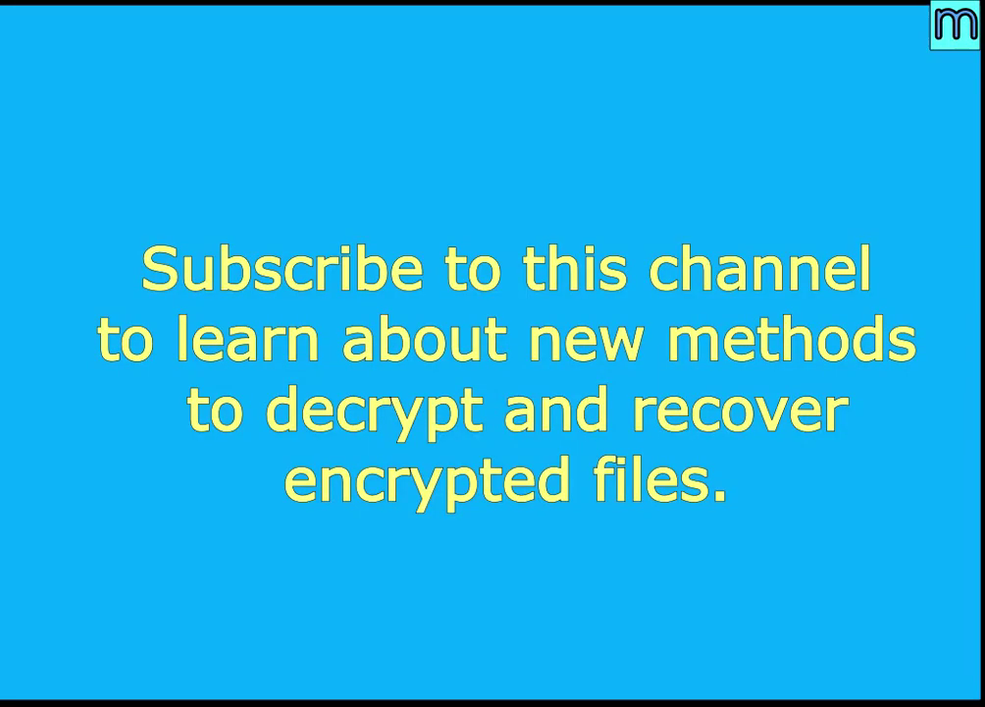